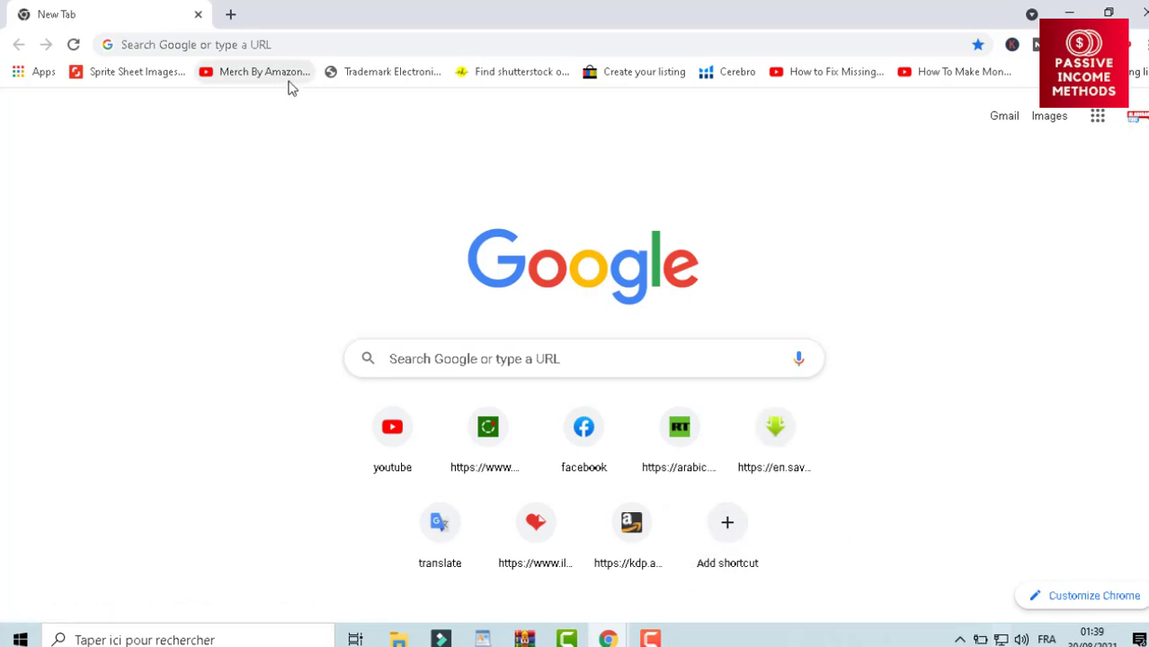
- Search Google for BOOKOW and open the Resources page of the bookow site
{"action": "left_click", "coordinate": [285, 41]}
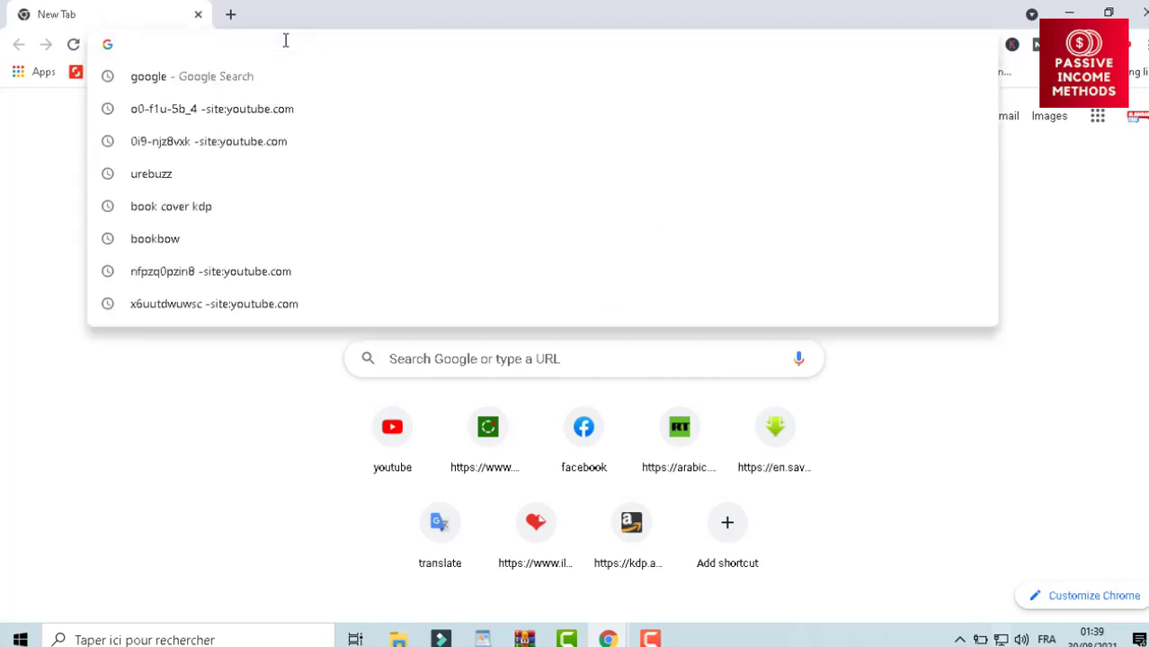
{"action": "left_click", "coordinate": [261, 78]}
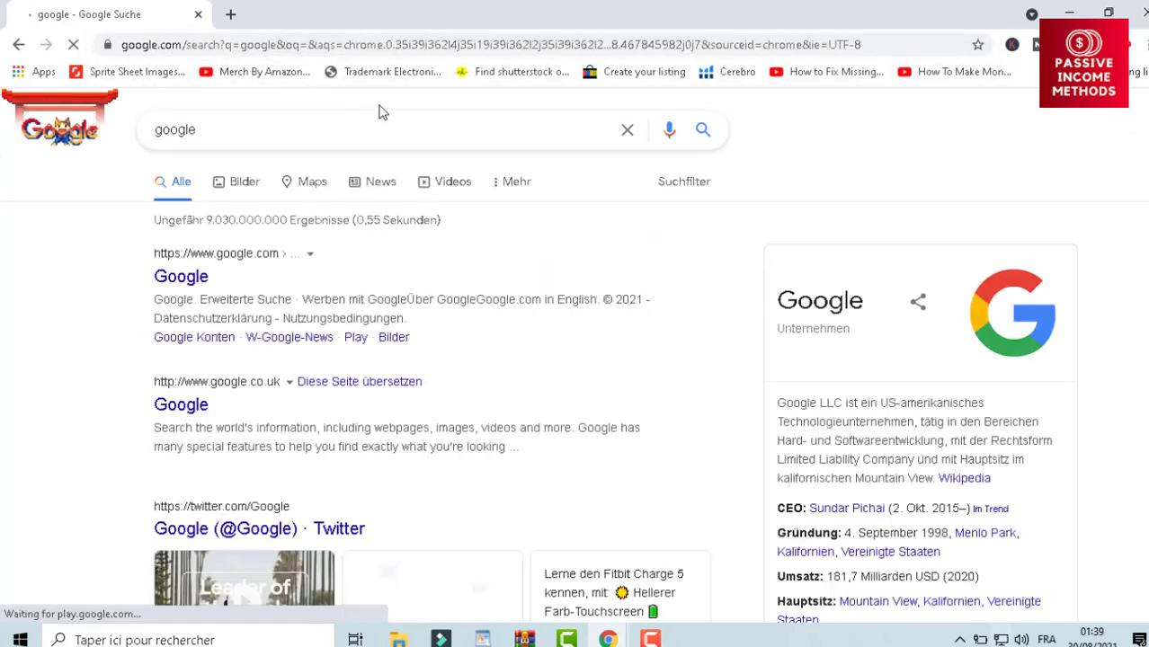
{"action": "left_click", "coordinate": [258, 141]}
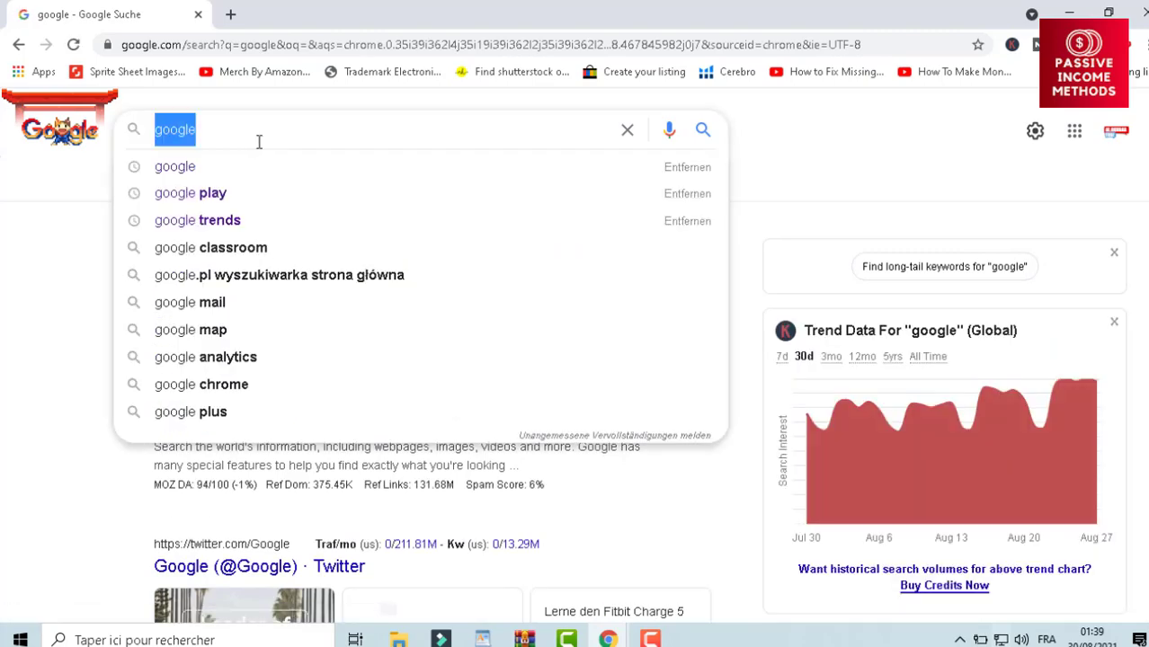
{"action": "key", "text": "BackSpace"}
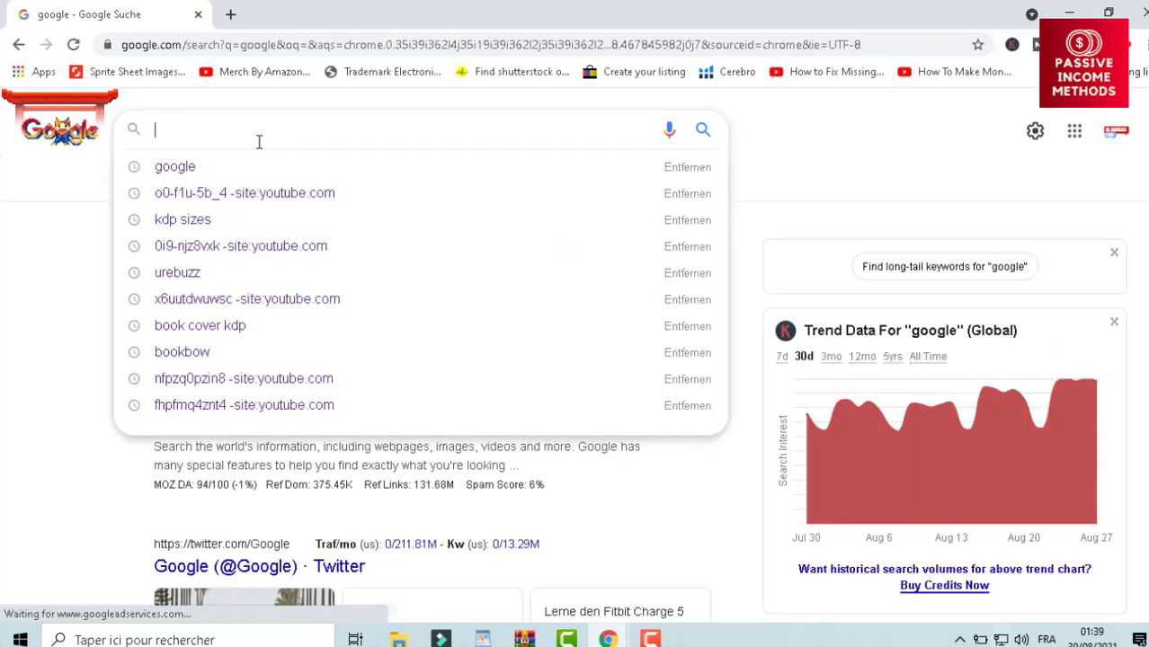
{"action": "type", "text": "BOOK"}
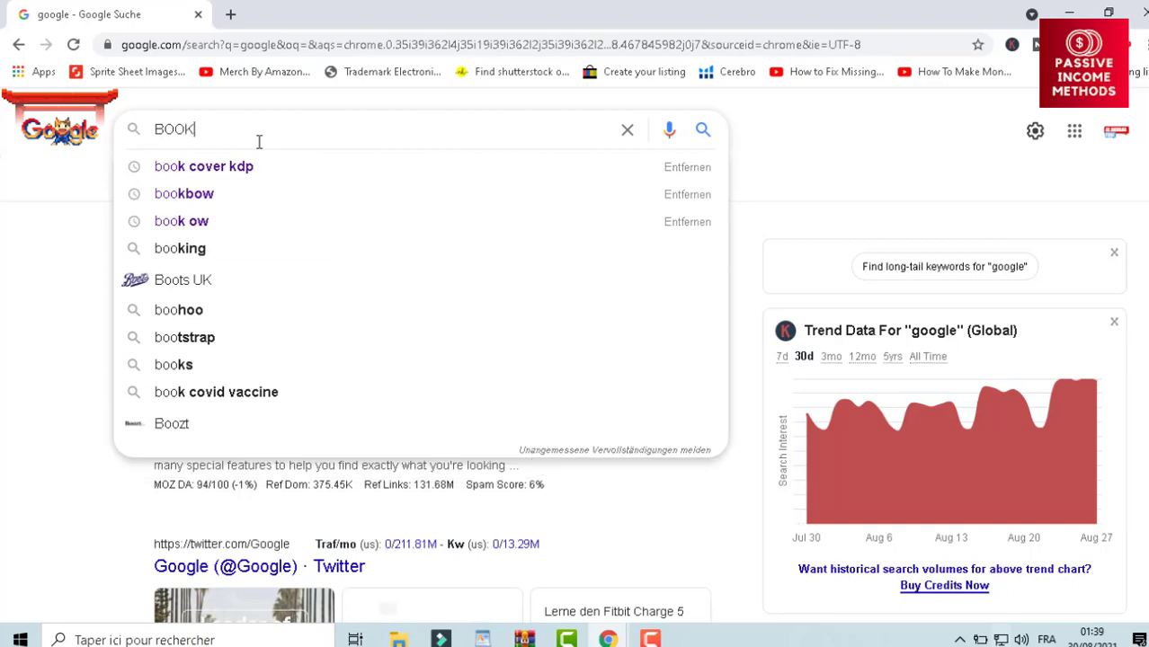
{"action": "type", "text": "OW"}
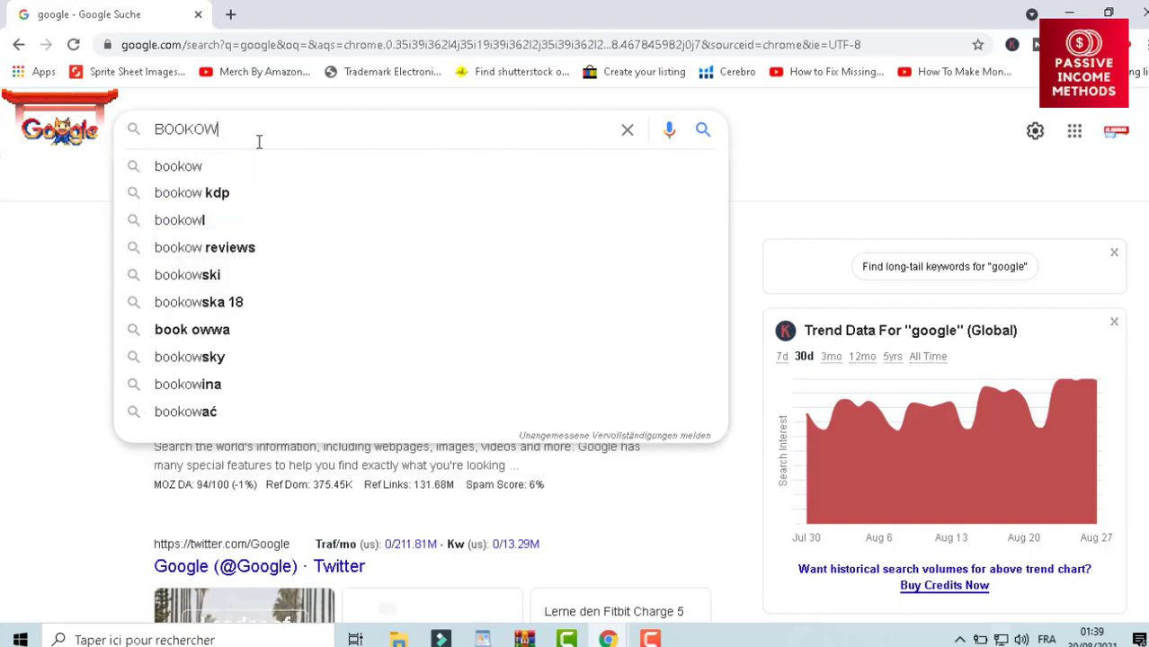
{"action": "key", "text": "Return"}
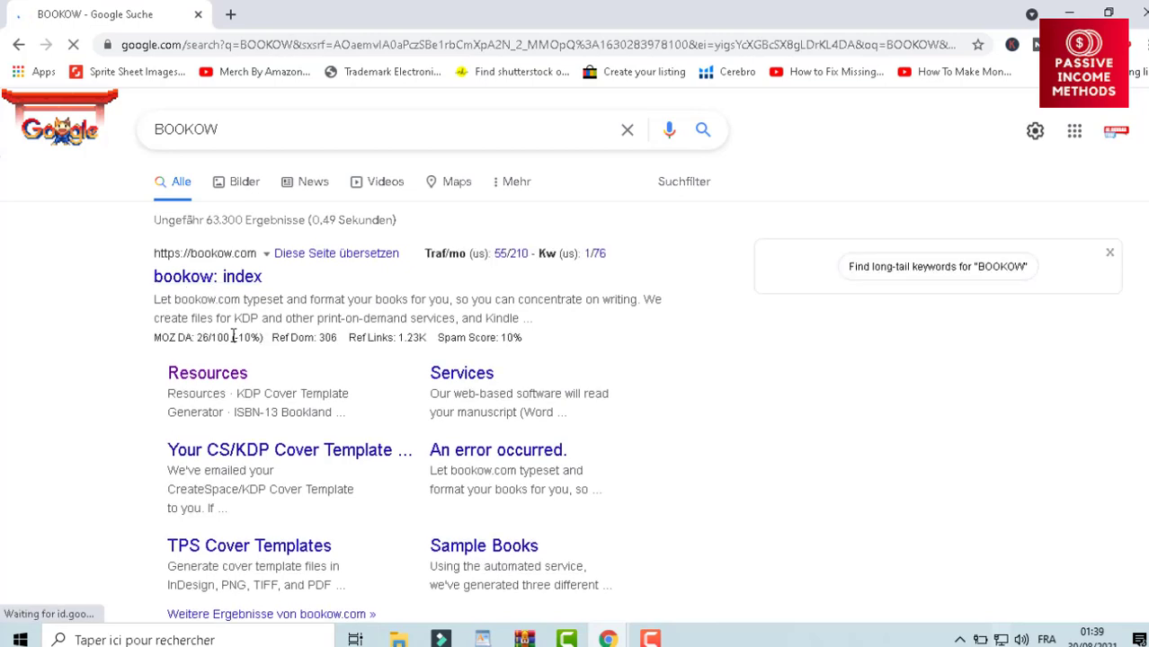
{"action": "left_click", "coordinate": [212, 381]}
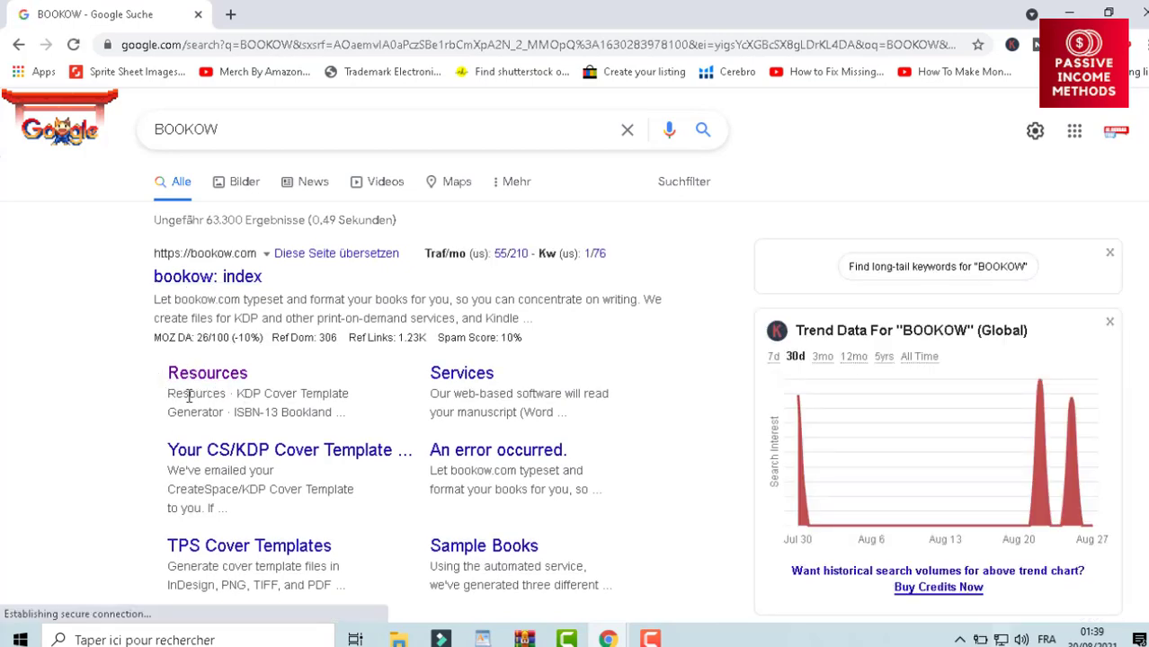
{"action": "left_click", "coordinate": [212, 386]}
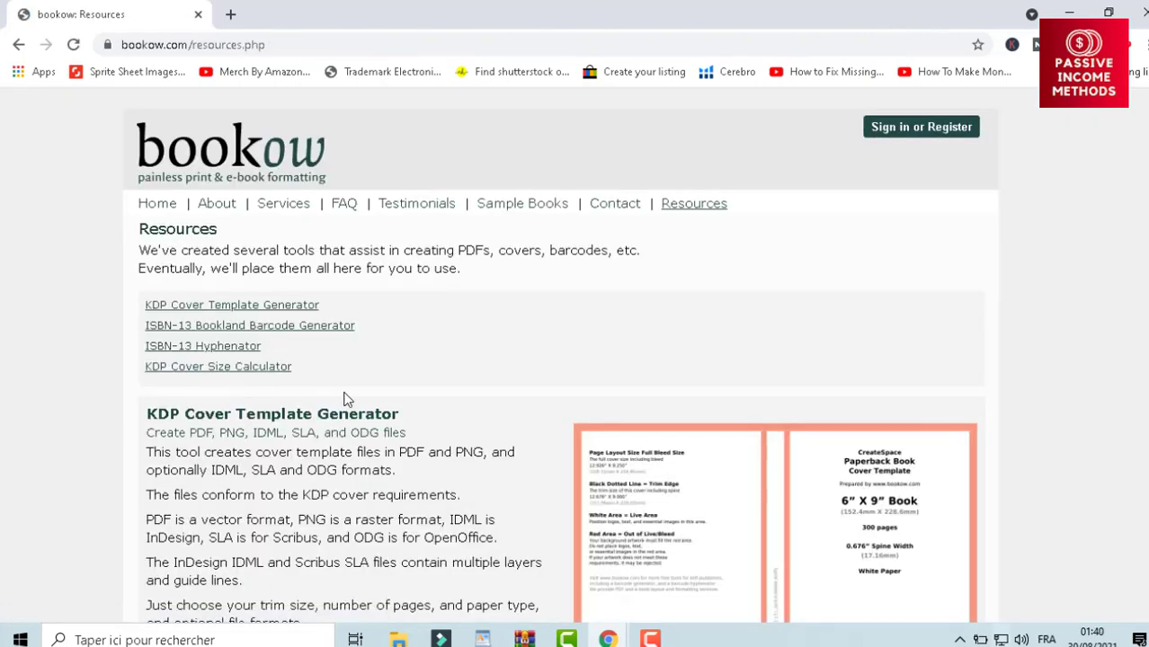
- Calculate the KDP cover size for a trim width of 6, height of 9, page count of 120 and white paper
{"action": "scroll", "coordinate": [345, 398], "scroll_direction": "down", "scroll_amount": 7}
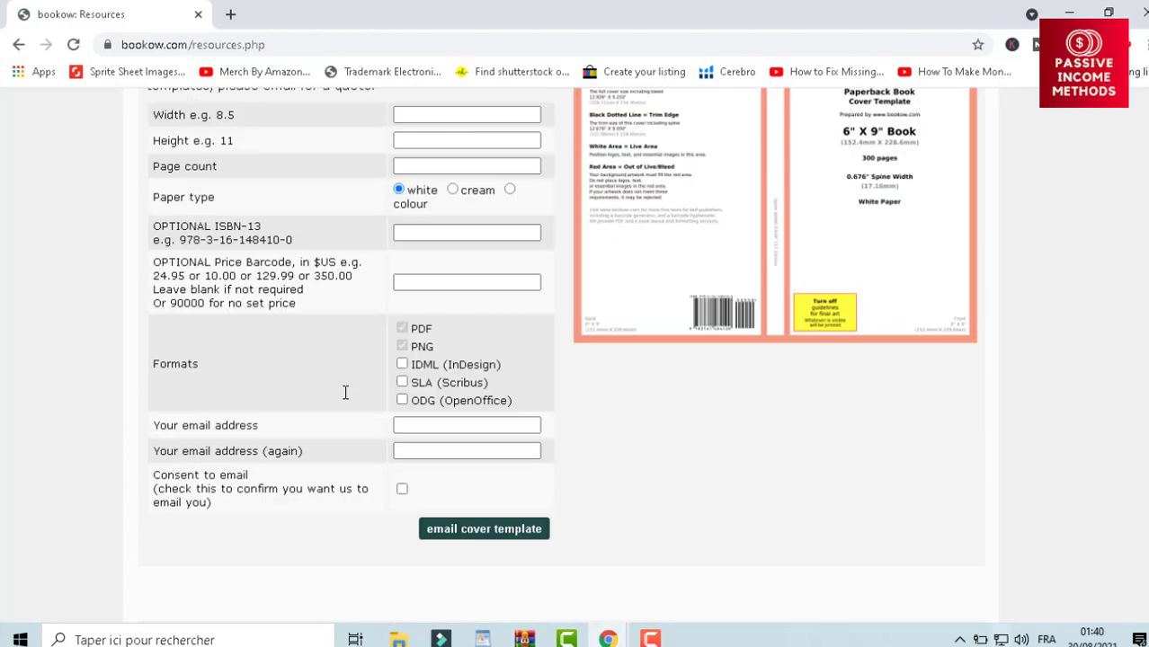
{"action": "scroll", "coordinate": [344, 393], "scroll_direction": "down", "scroll_amount": 7}
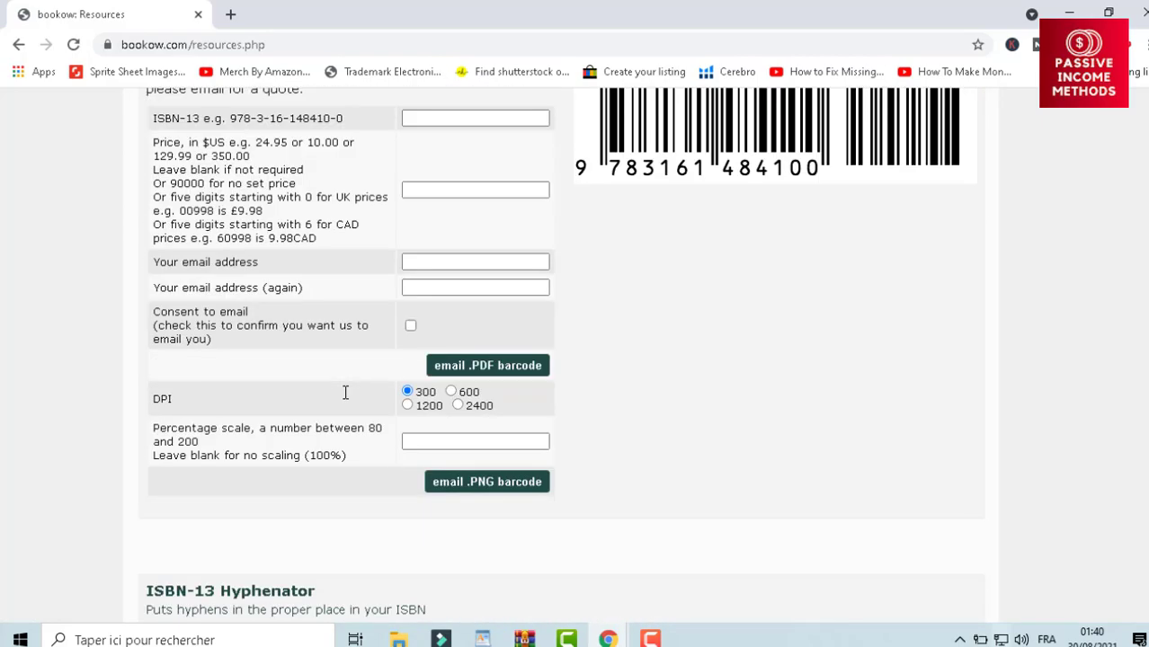
{"action": "scroll", "coordinate": [344, 393], "scroll_direction": "down", "scroll_amount": 8}
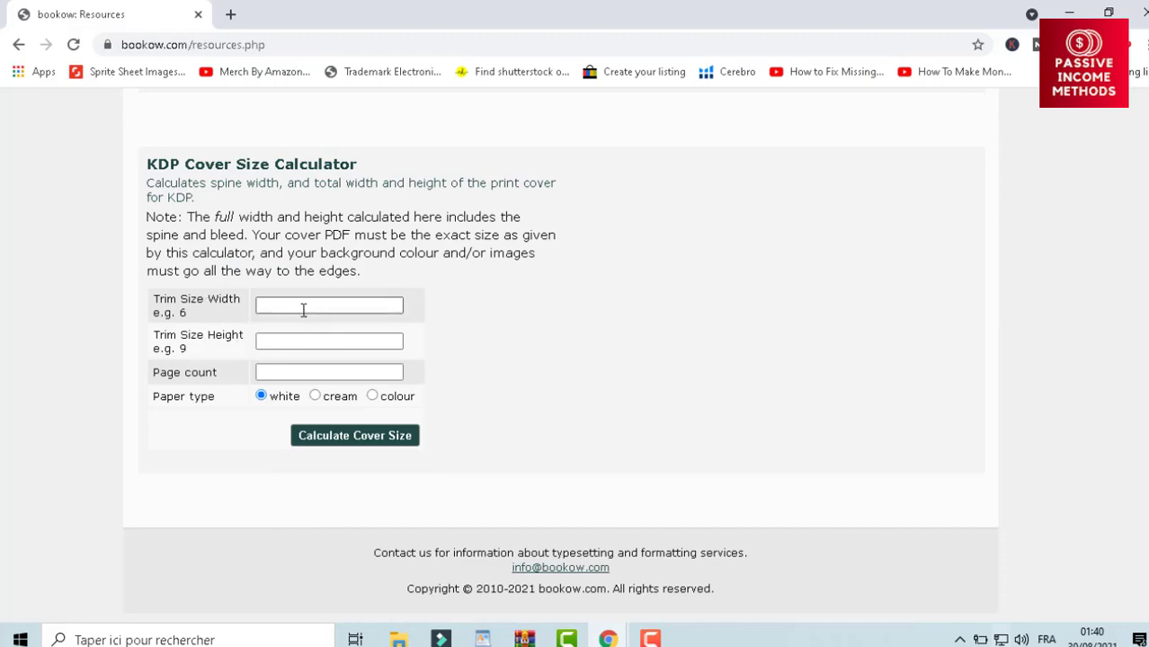
{"action": "left_click", "coordinate": [275, 310]}
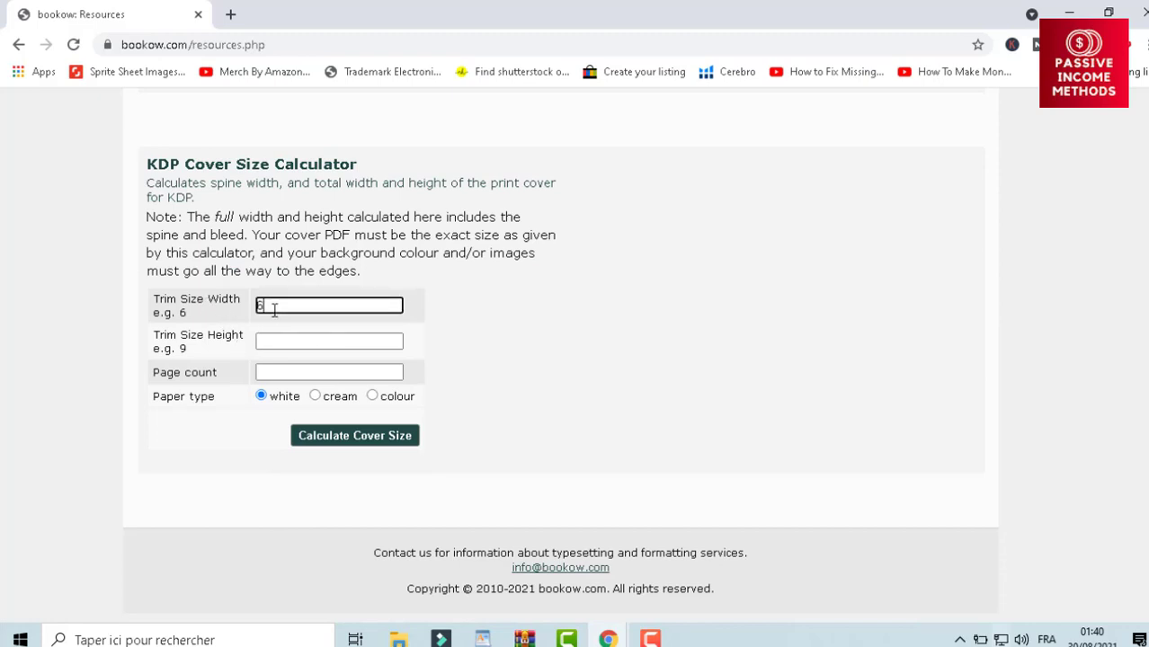
{"action": "left_click", "coordinate": [304, 339]}
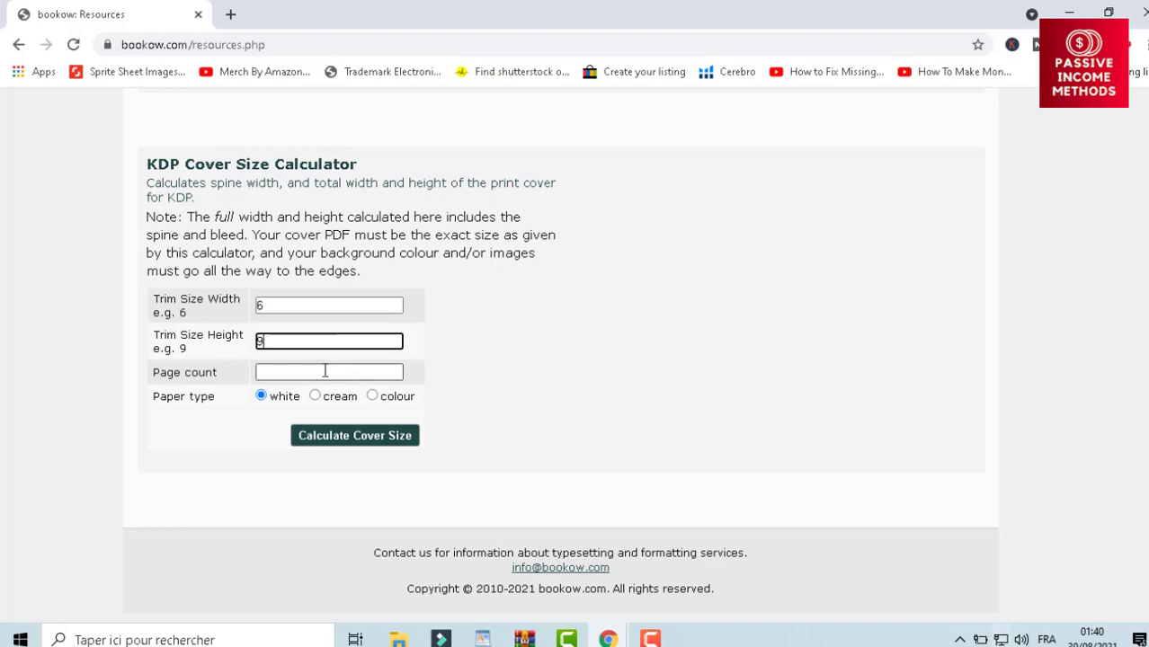
{"action": "left_click", "coordinate": [326, 371]}
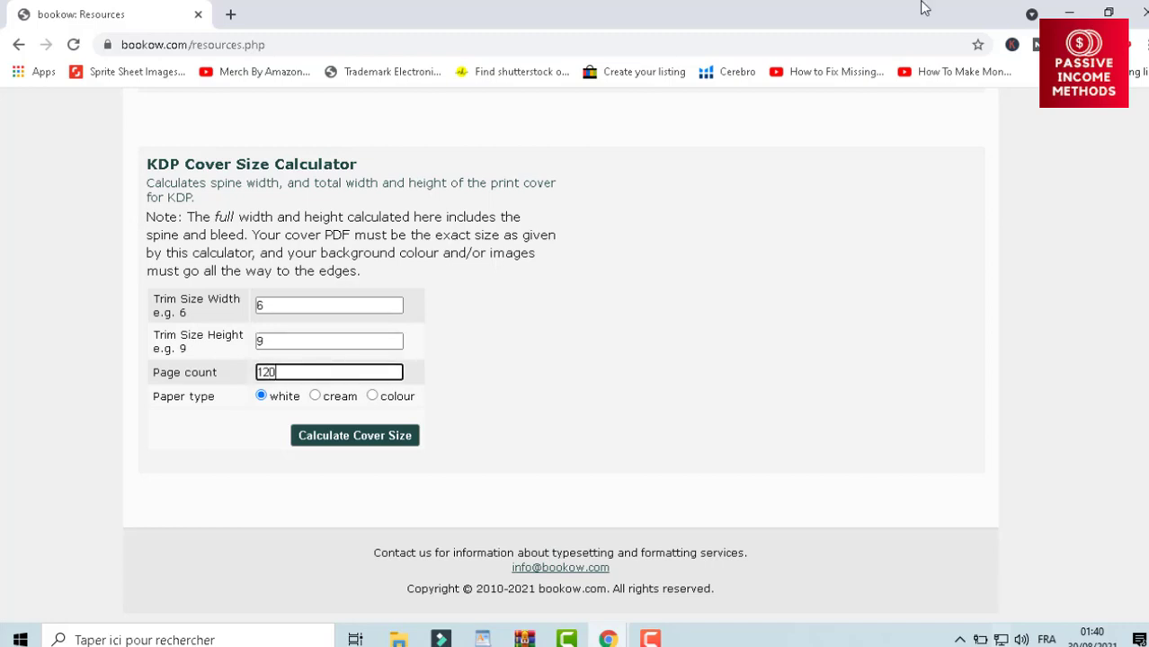
{"action": "left_click", "coordinate": [449, 396]}
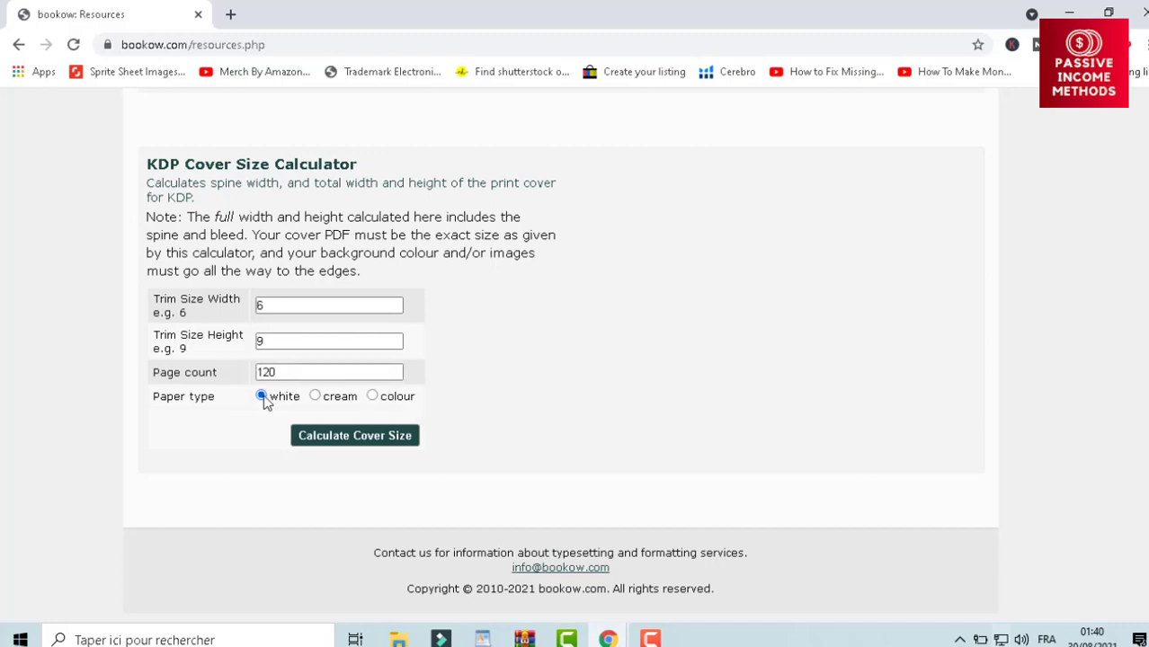
{"action": "left_click", "coordinate": [356, 436]}
{"action": "scroll", "coordinate": [357, 438], "scroll_direction": "down", "scroll_amount": 1}
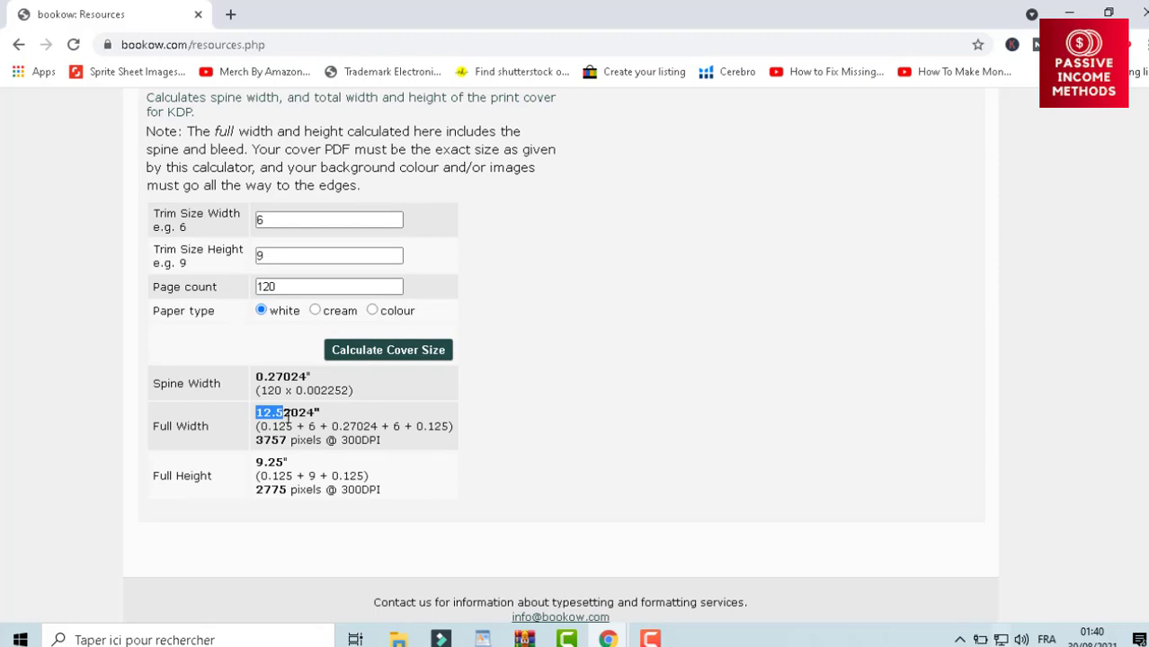
- Examine the full width and full height in inches in the cover size results
{"action": "left_click_drag", "start_coordinate": [286, 413], "coordinate": [301, 412]}
{"action": "left_click", "coordinate": [354, 472]}
{"action": "left_click_drag", "start_coordinate": [272, 457], "coordinate": [282, 463]}
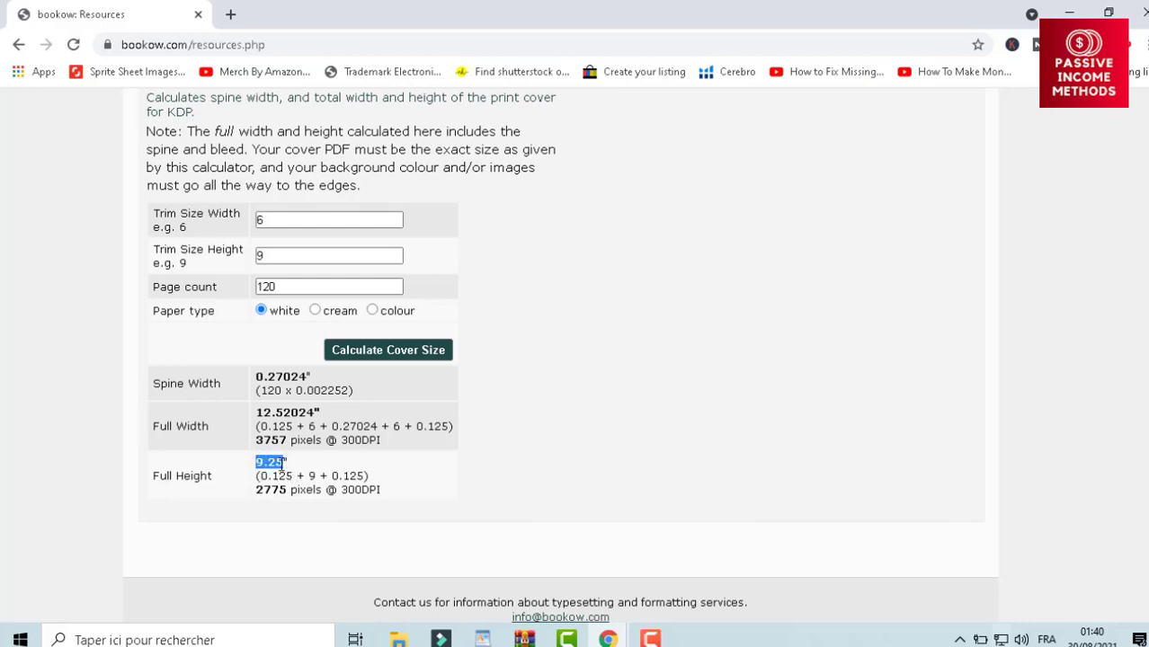
{"action": "left_click", "coordinate": [515, 491]}
- Search Google for CANVA in a new browser tab
{"action": "left_click", "coordinate": [230, 14]}
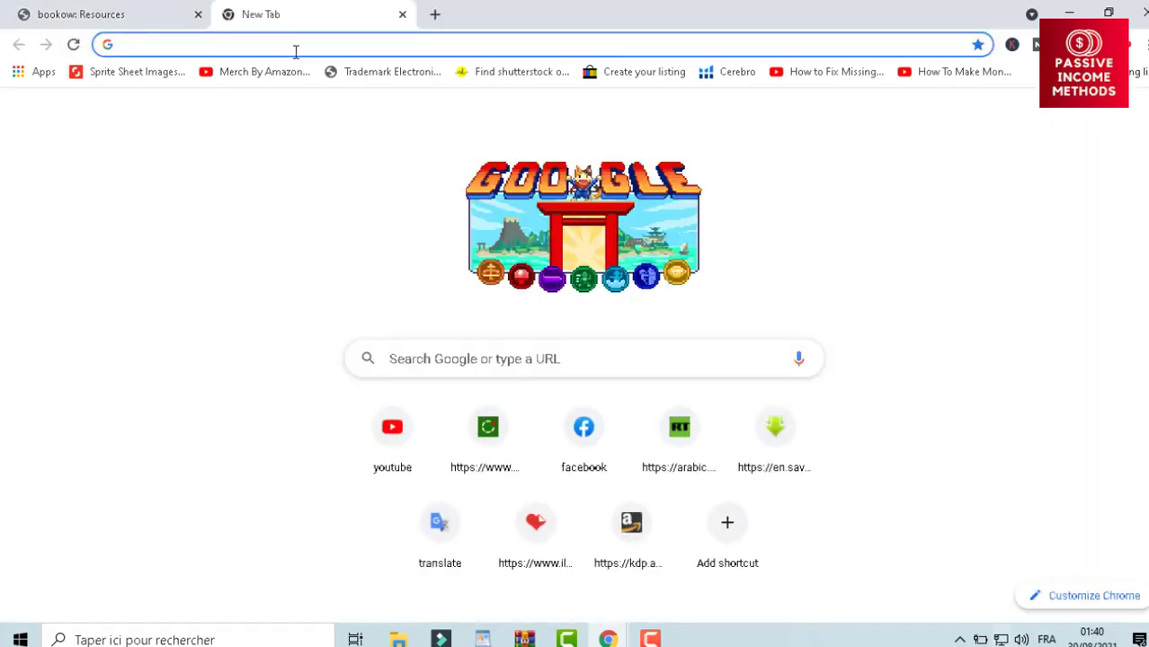
{"action": "left_click", "coordinate": [295, 49]}
{"action": "type", "text": "G"}
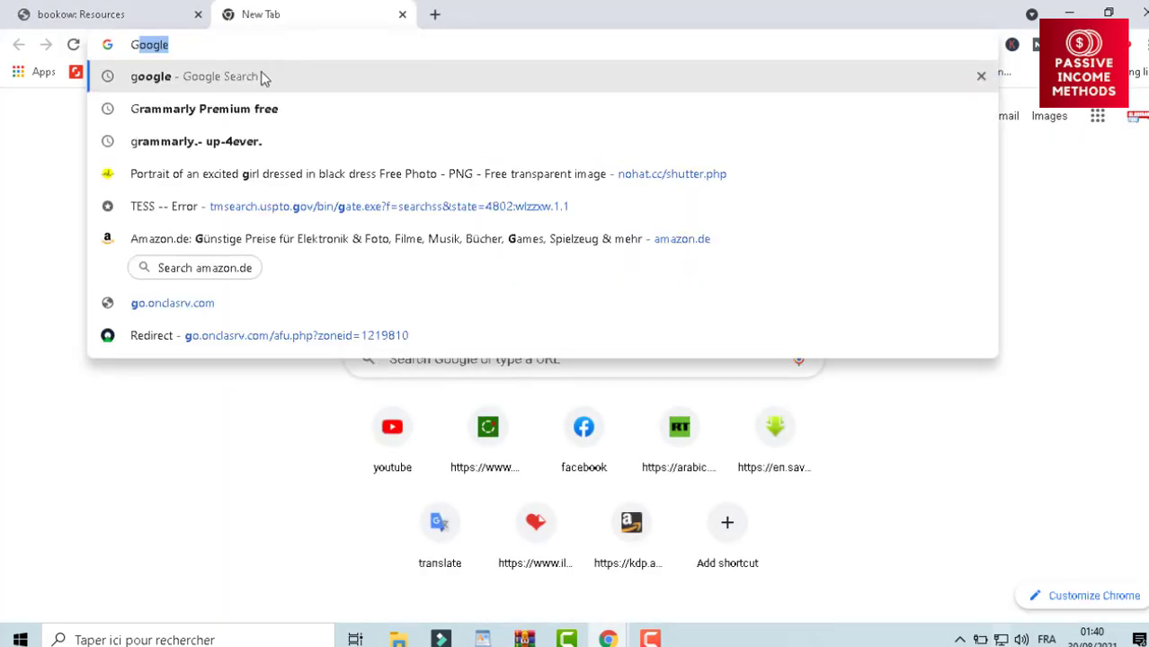
{"action": "left_click", "coordinate": [263, 78]}
{"action": "double_click", "coordinate": [282, 135]}
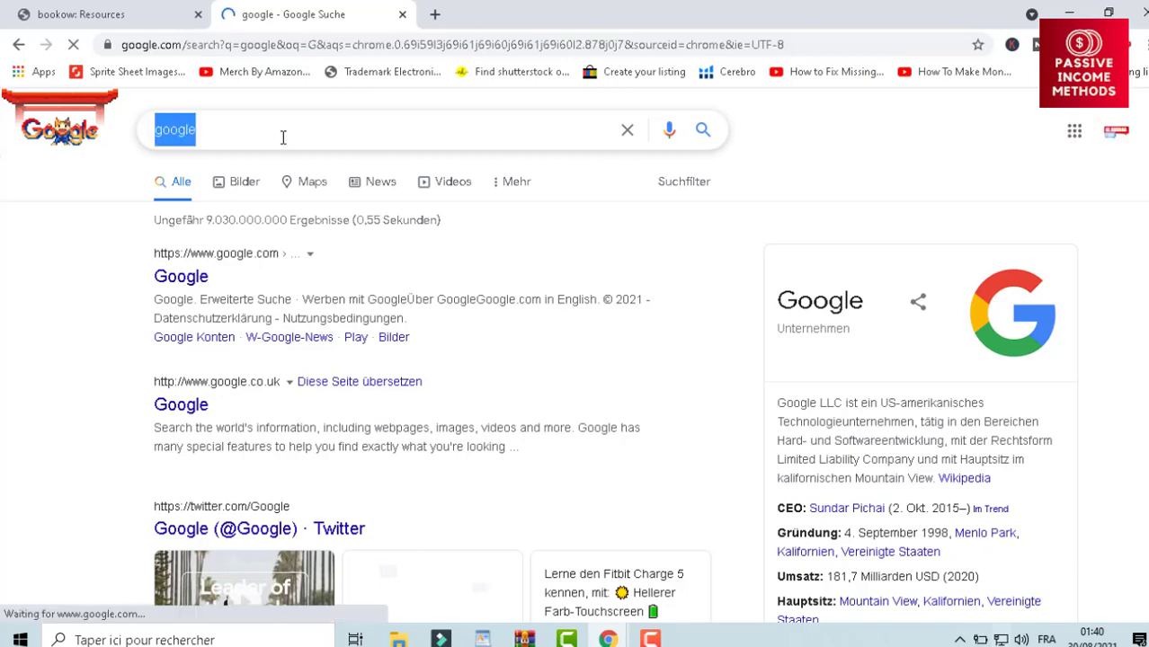
{"action": "key", "text": "BackSpace"}
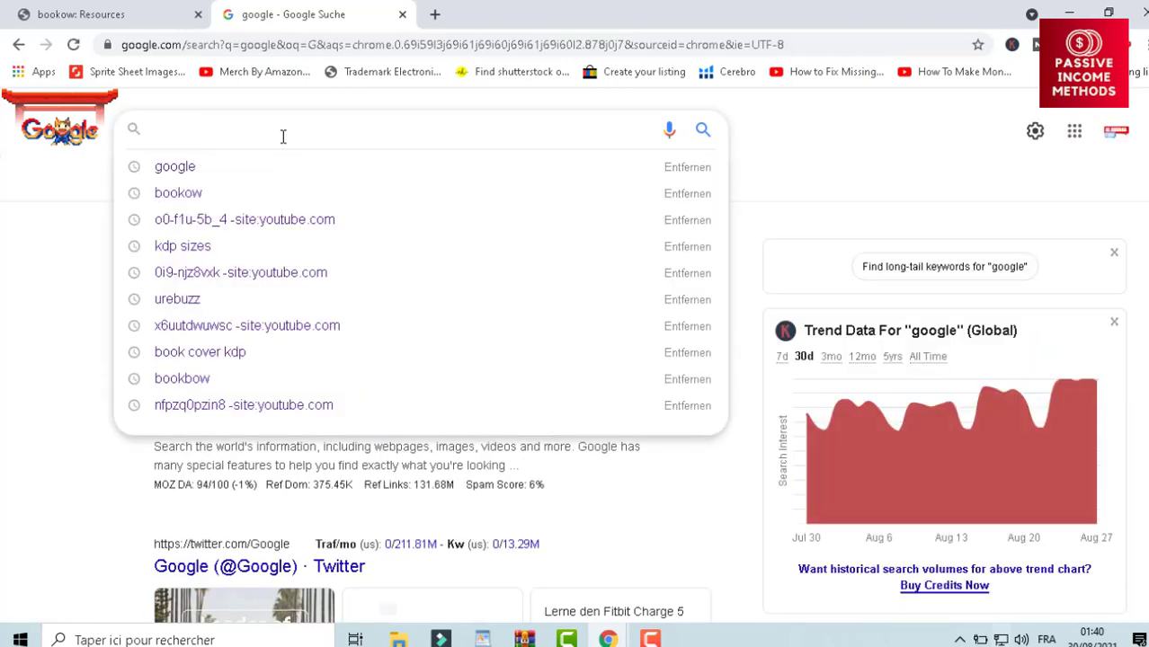
{"action": "type", "text": "CANVA"}
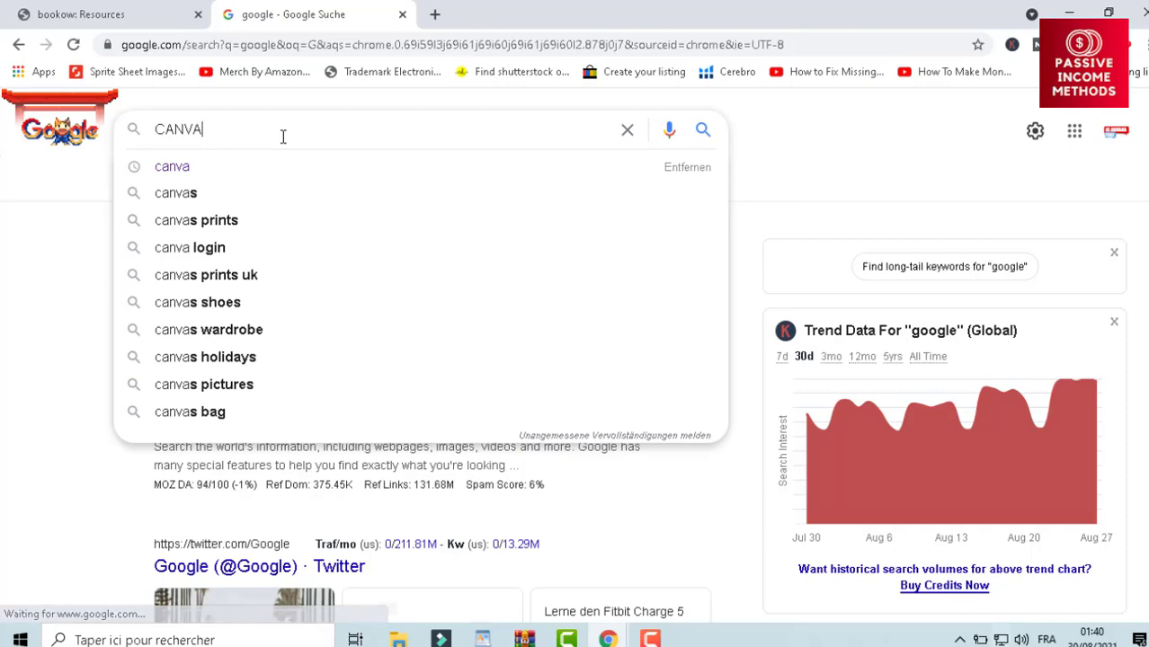
{"action": "key", "text": "Return"}
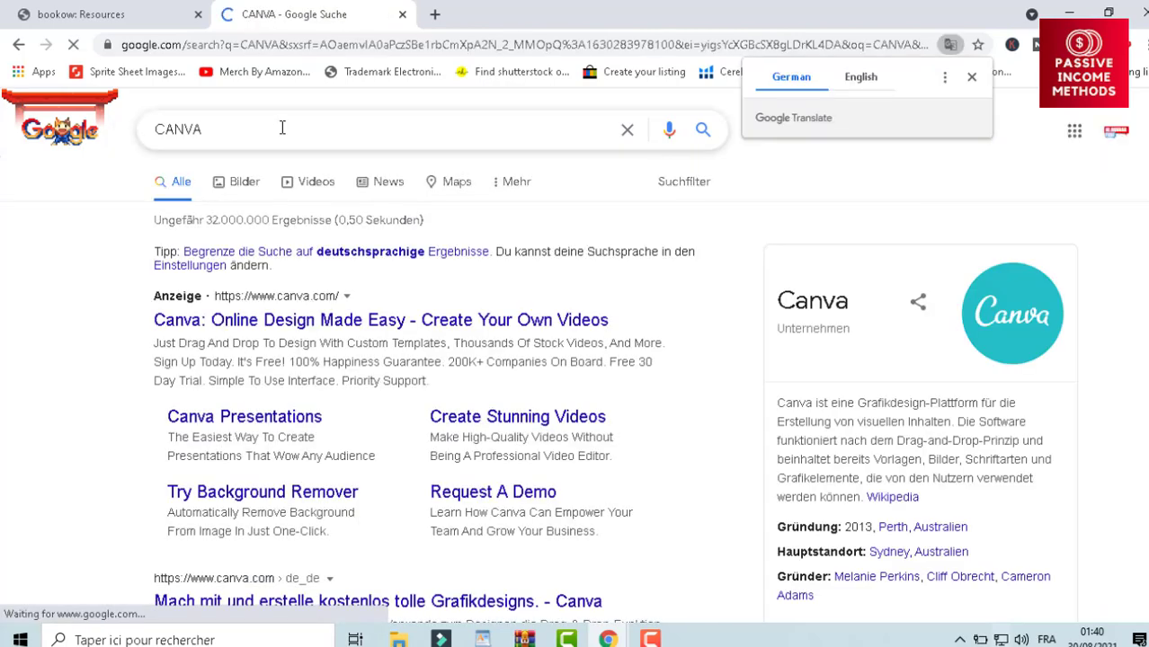
- Open the Canva site from the search results, enter its free version and accept all cookies
{"action": "left_click", "coordinate": [384, 331]}
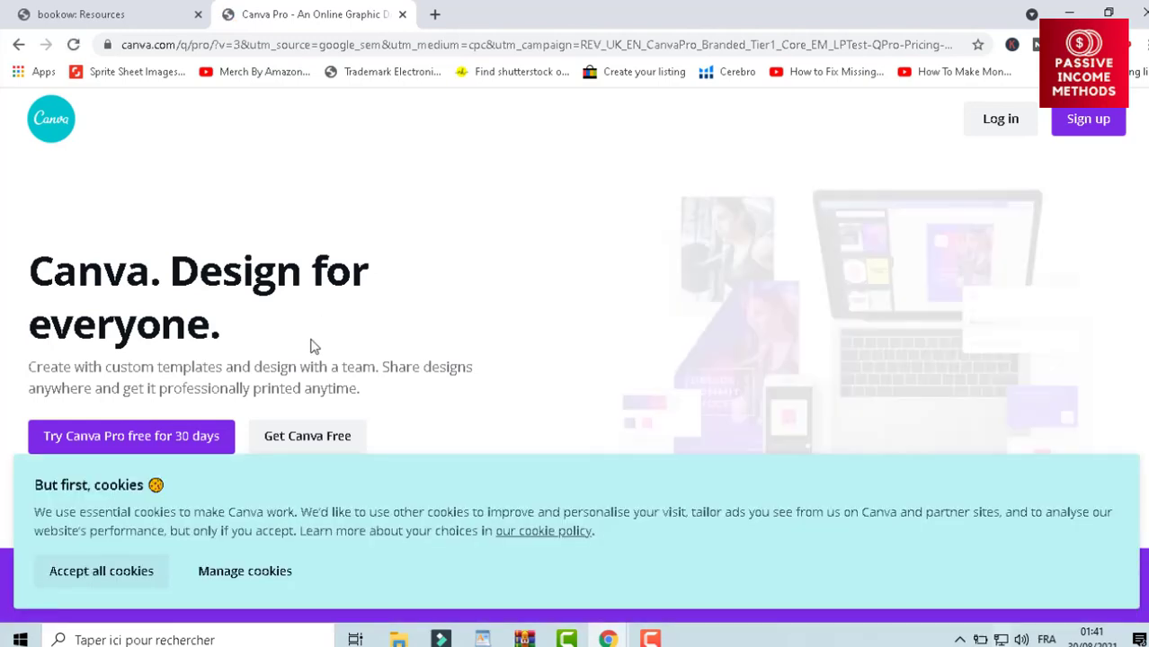
{"action": "left_click", "coordinate": [316, 438]}
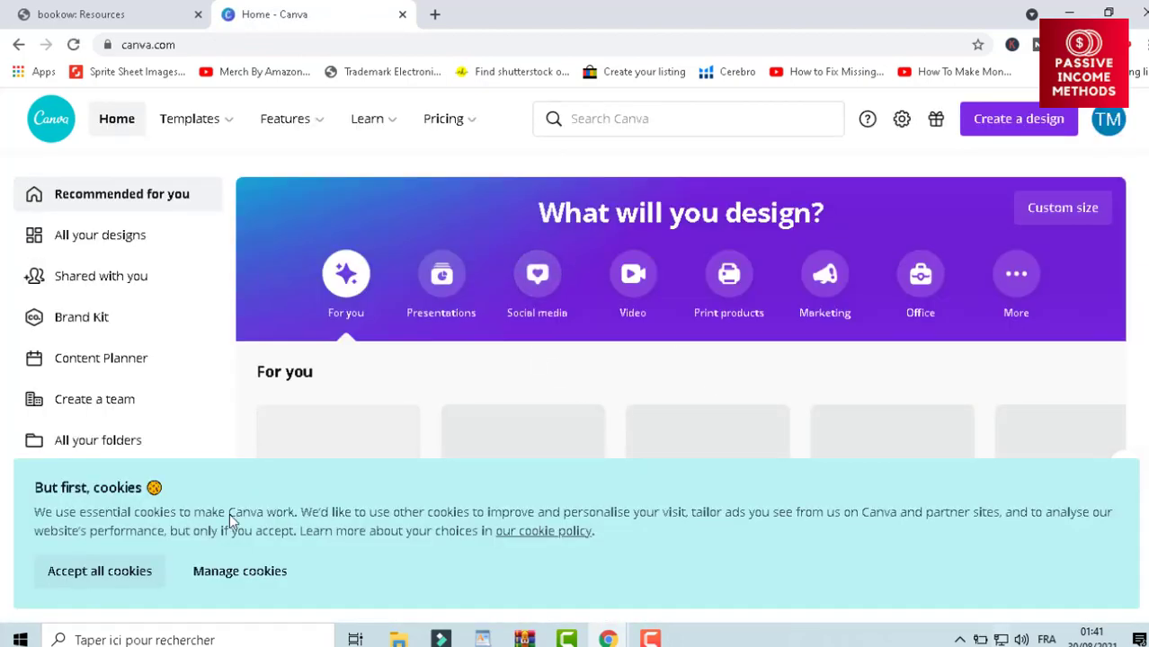
{"action": "left_click", "coordinate": [102, 584]}
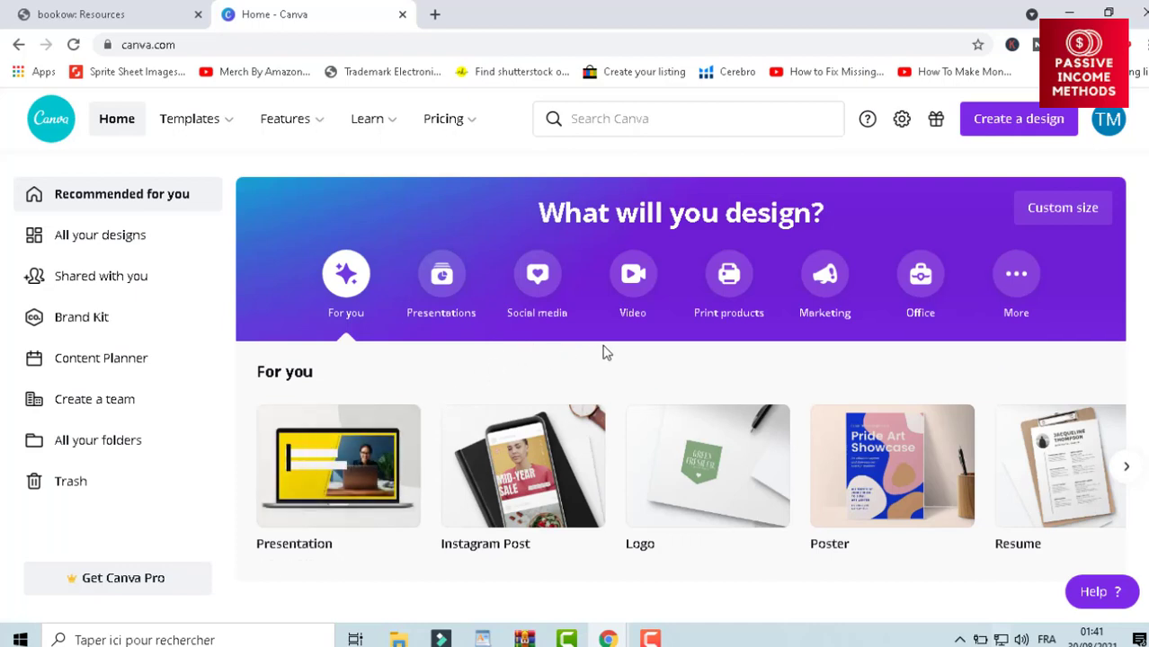
- Start a new custom-size design and set its unit to inches
{"action": "left_click", "coordinate": [1000, 124]}
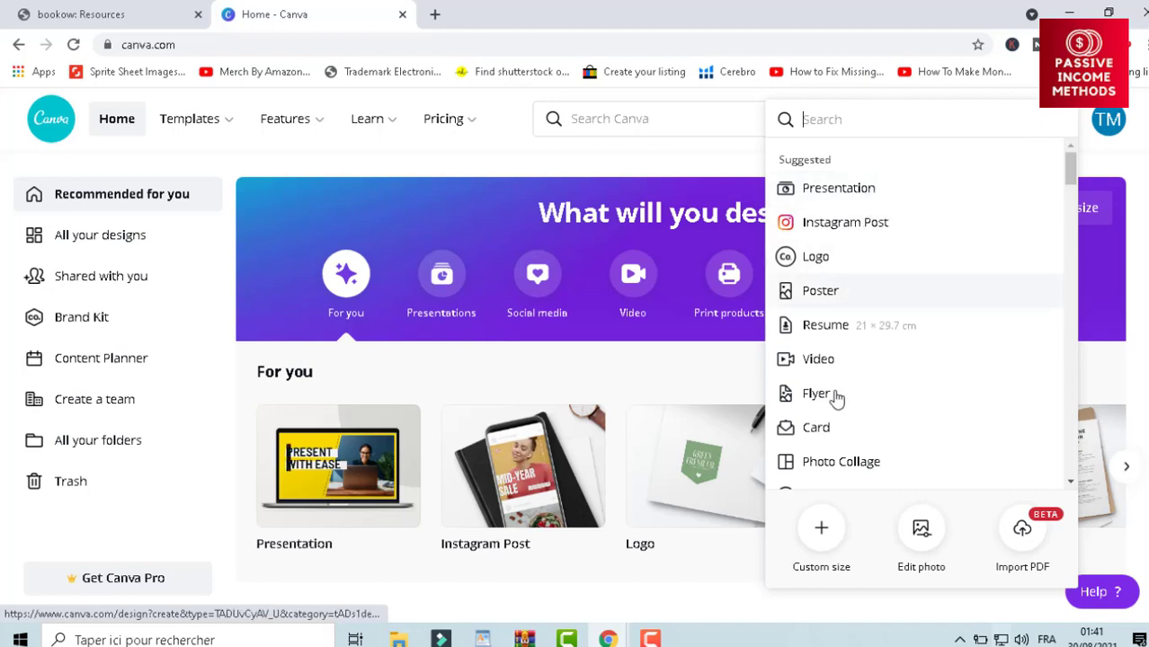
{"action": "left_click", "coordinate": [819, 533]}
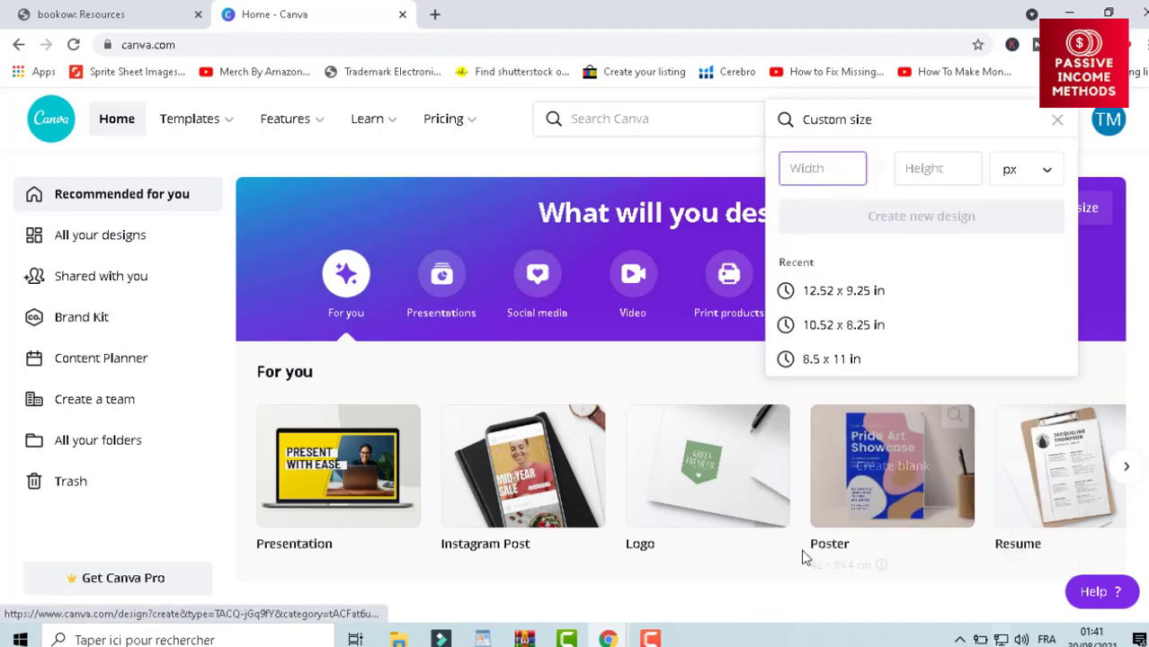
{"action": "left_click", "coordinate": [1057, 179]}
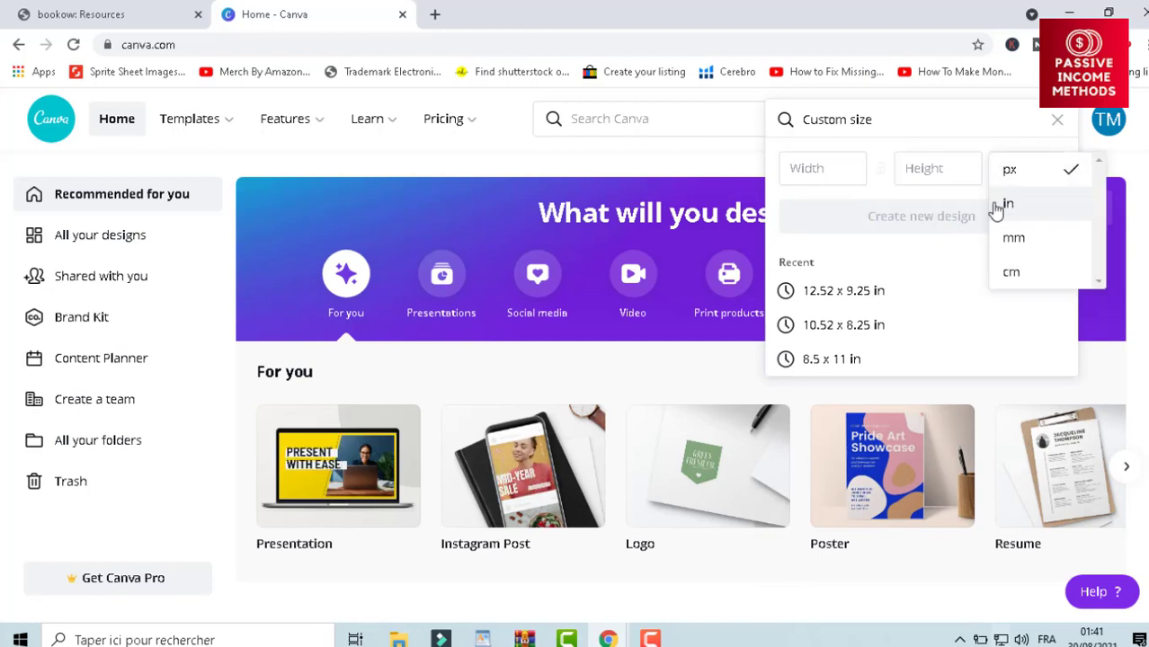
{"action": "left_click", "coordinate": [1031, 209]}
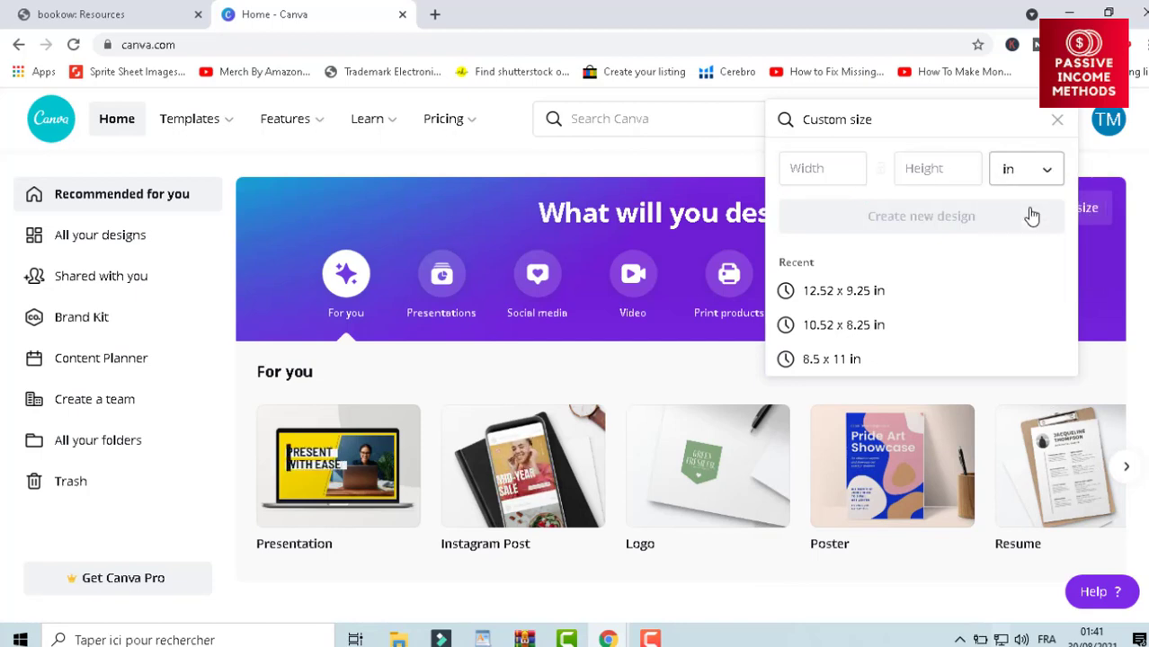
- Copy 12.52 from the full width in the bookow cover size results and enter it as the Canva design's width
{"action": "left_click", "coordinate": [106, 11]}
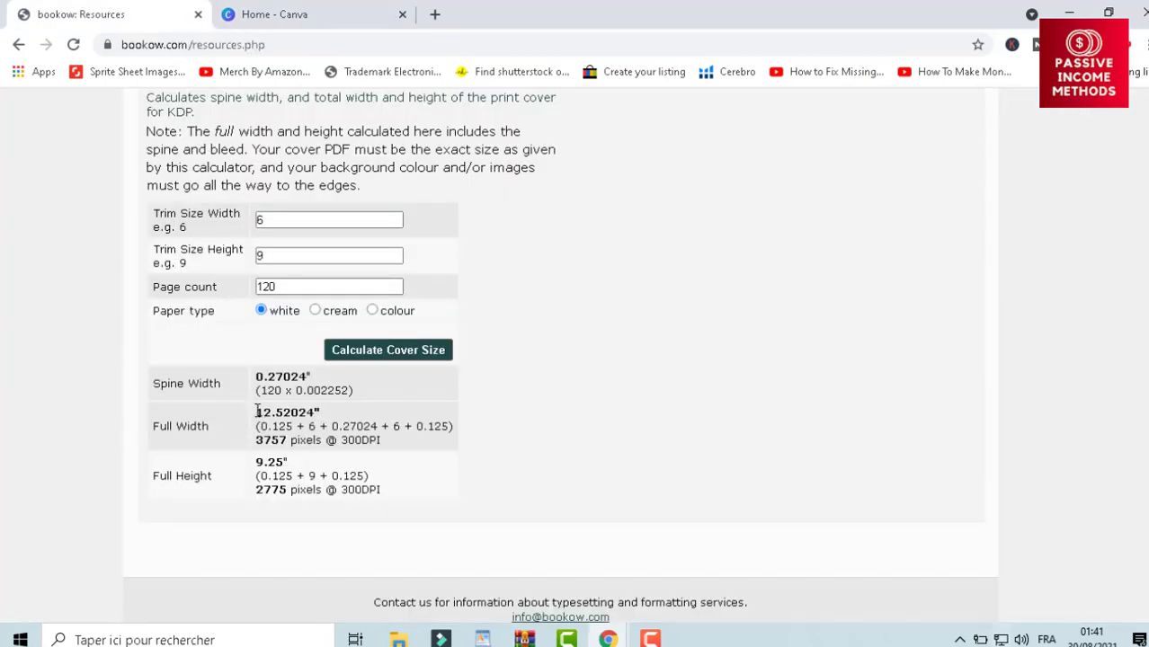
{"action": "left_click_drag", "start_coordinate": [270, 413], "coordinate": [286, 413]}
{"action": "right_click", "coordinate": [267, 416]}
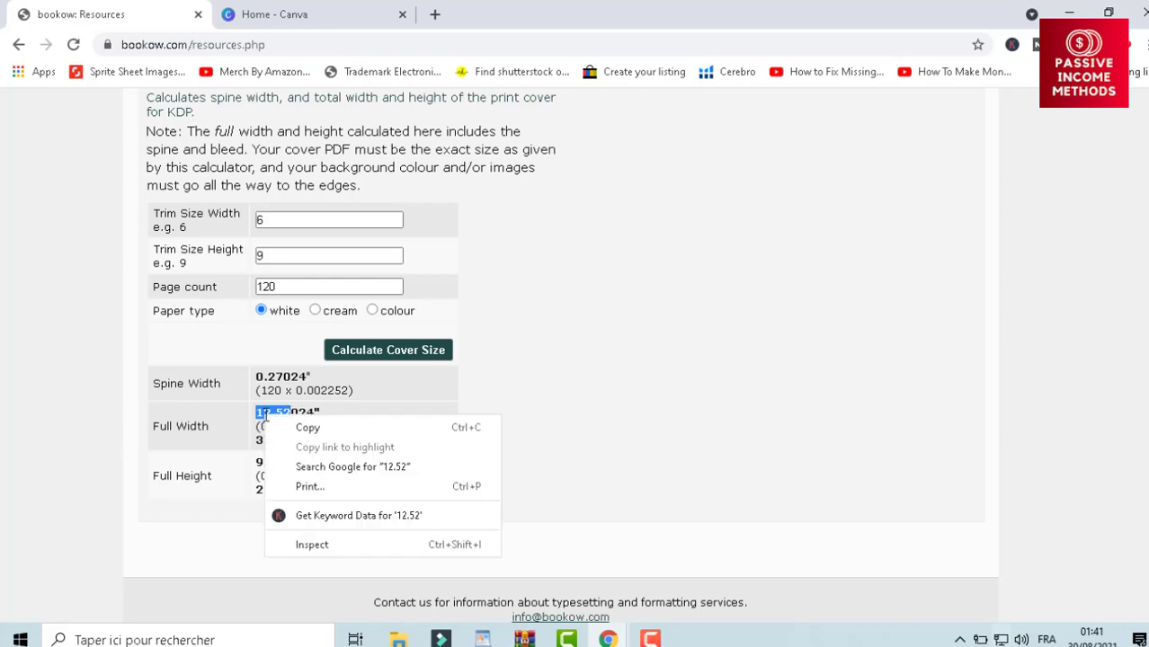
{"action": "left_click", "coordinate": [283, 428]}
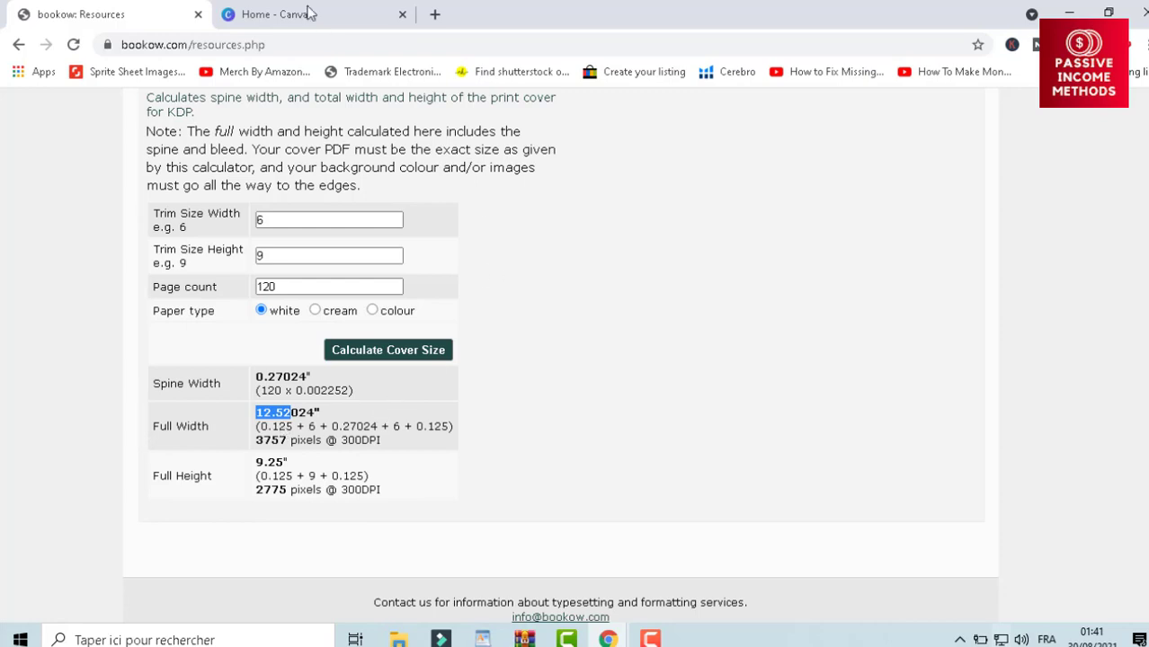
{"action": "left_click", "coordinate": [308, 13]}
{"action": "left_click", "coordinate": [808, 168]}
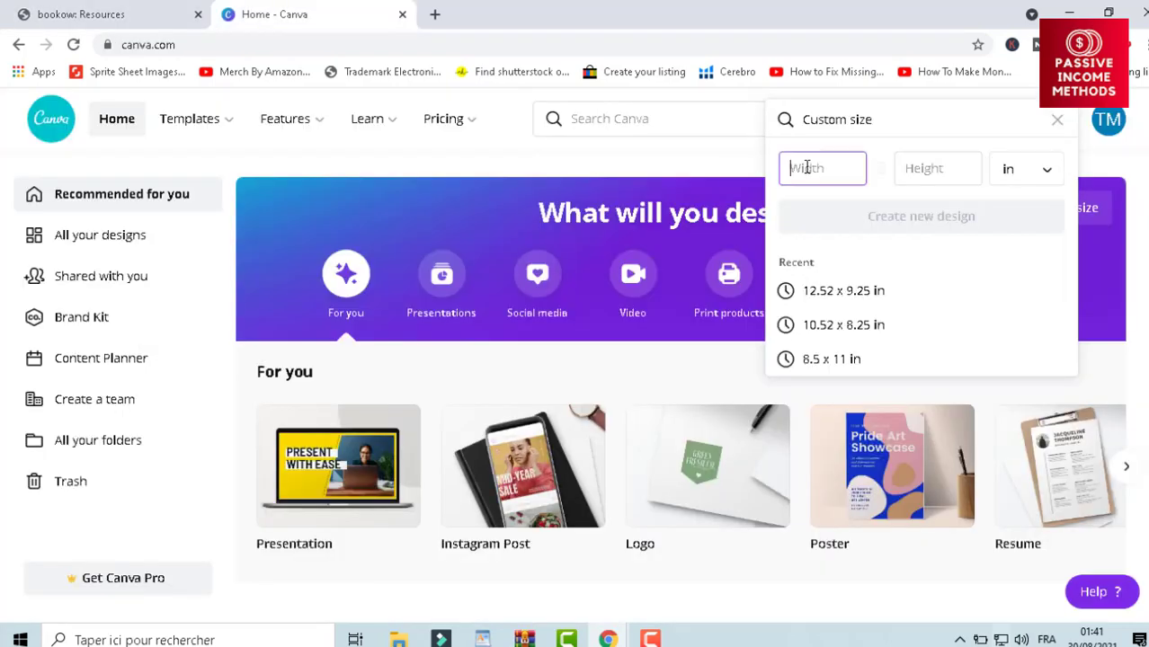
{"action": "right_click", "coordinate": [808, 168]}
{"action": "left_click", "coordinate": [841, 266]}
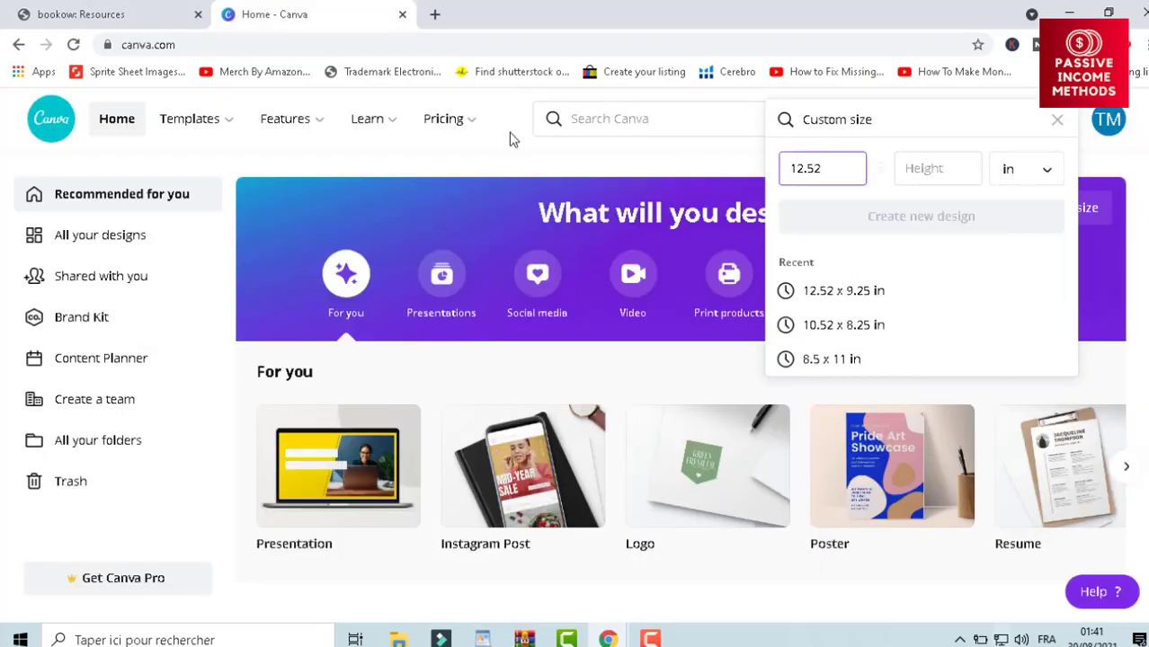
- Copy the 9.25 full height from the bookow results into the Canva design's height and create the new design
{"action": "left_click", "coordinate": [81, 13]}
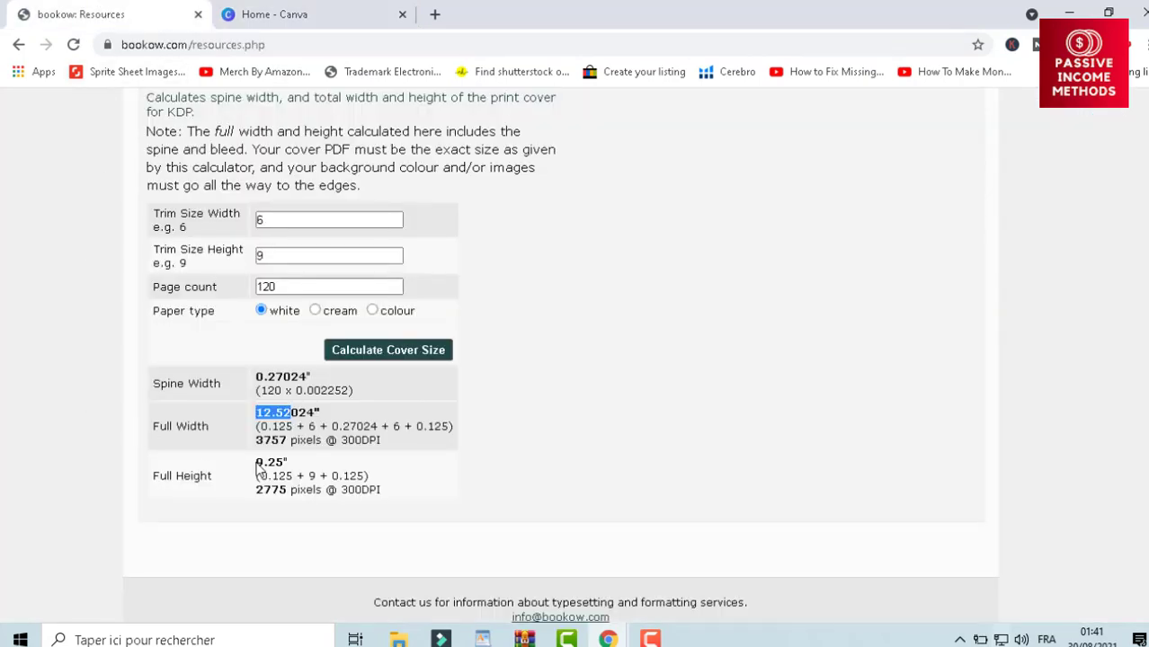
{"action": "left_click_drag", "start_coordinate": [256, 463], "coordinate": [279, 462]}
{"action": "right_click", "coordinate": [263, 464]}
{"action": "left_click", "coordinate": [302, 484]}
{"action": "left_click", "coordinate": [274, 11]}
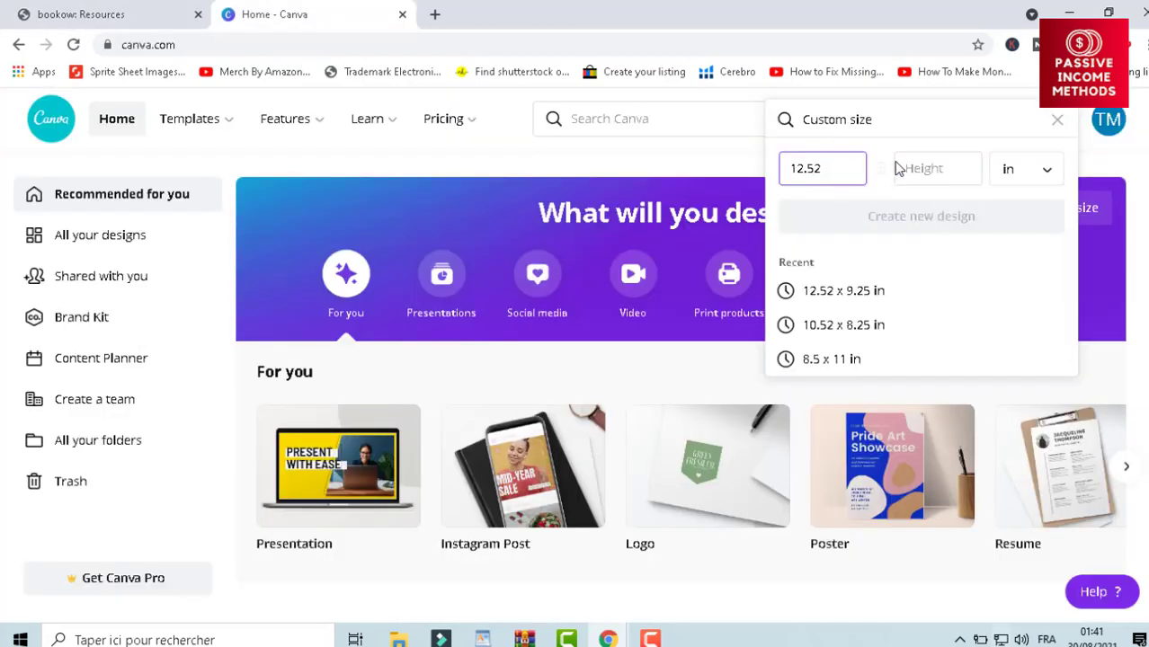
{"action": "left_click", "coordinate": [927, 166]}
{"action": "right_click", "coordinate": [932, 165]}
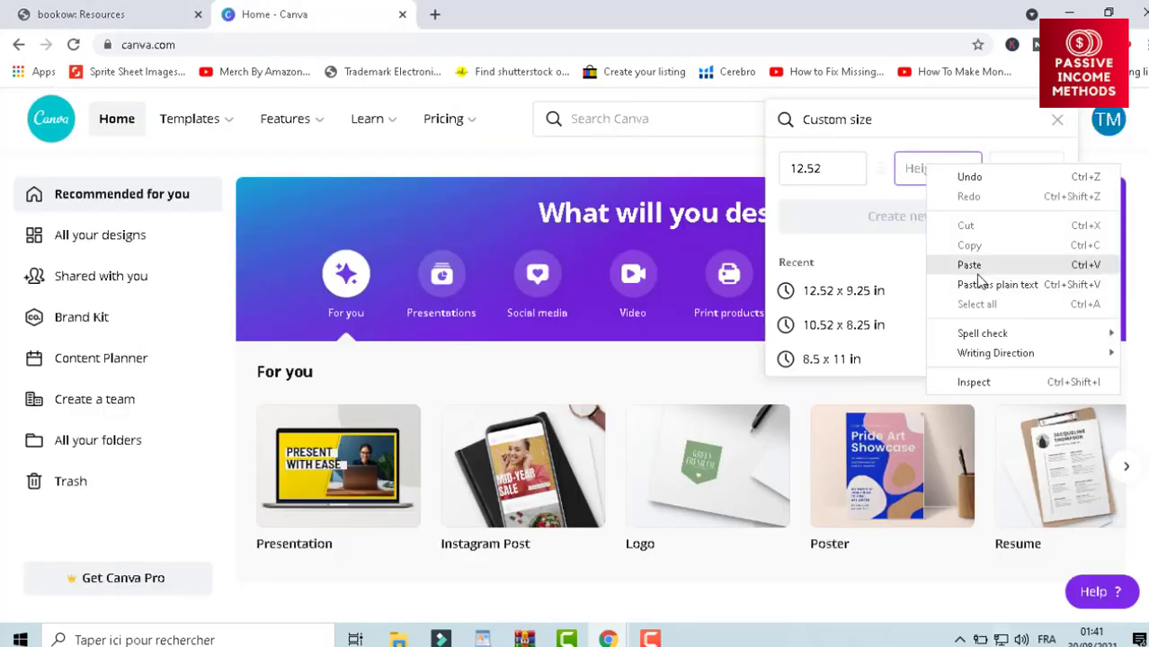
{"action": "left_click", "coordinate": [977, 260]}
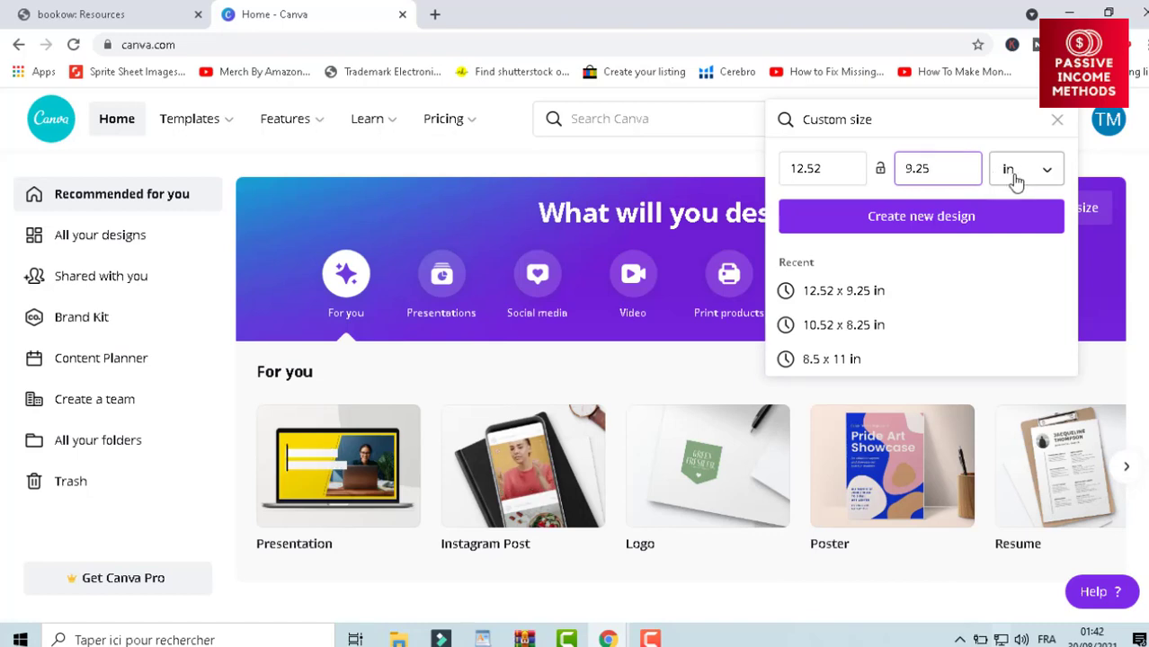
{"action": "left_click", "coordinate": [908, 222]}
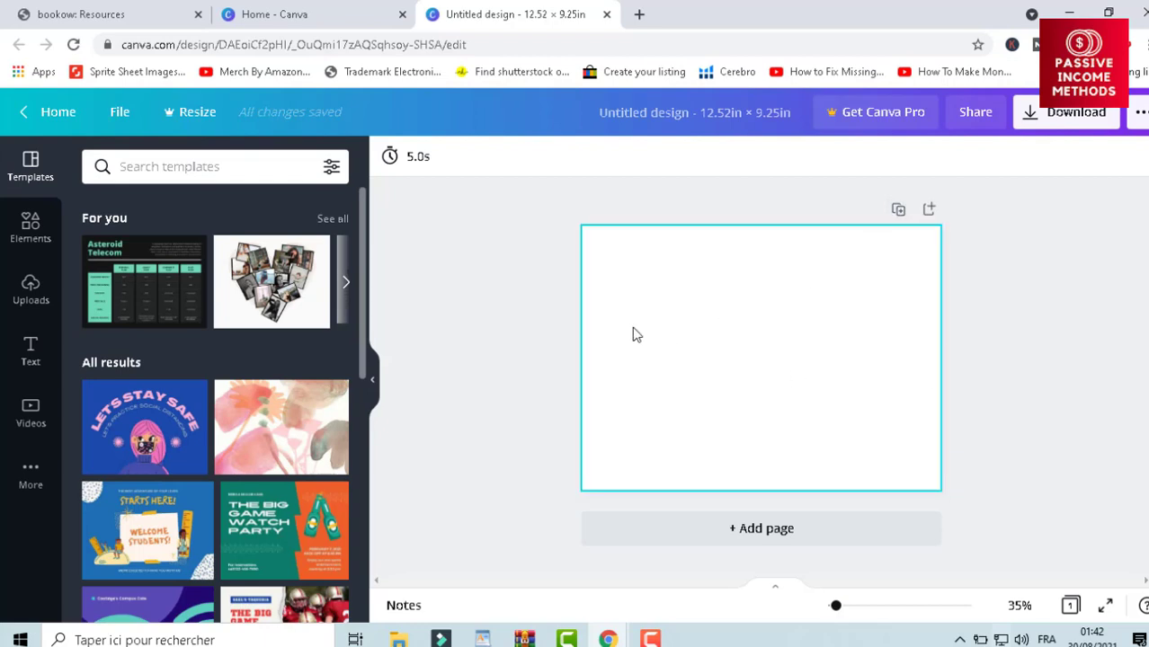
- Search for google in a new browser tab
{"action": "left_click", "coordinate": [639, 15]}
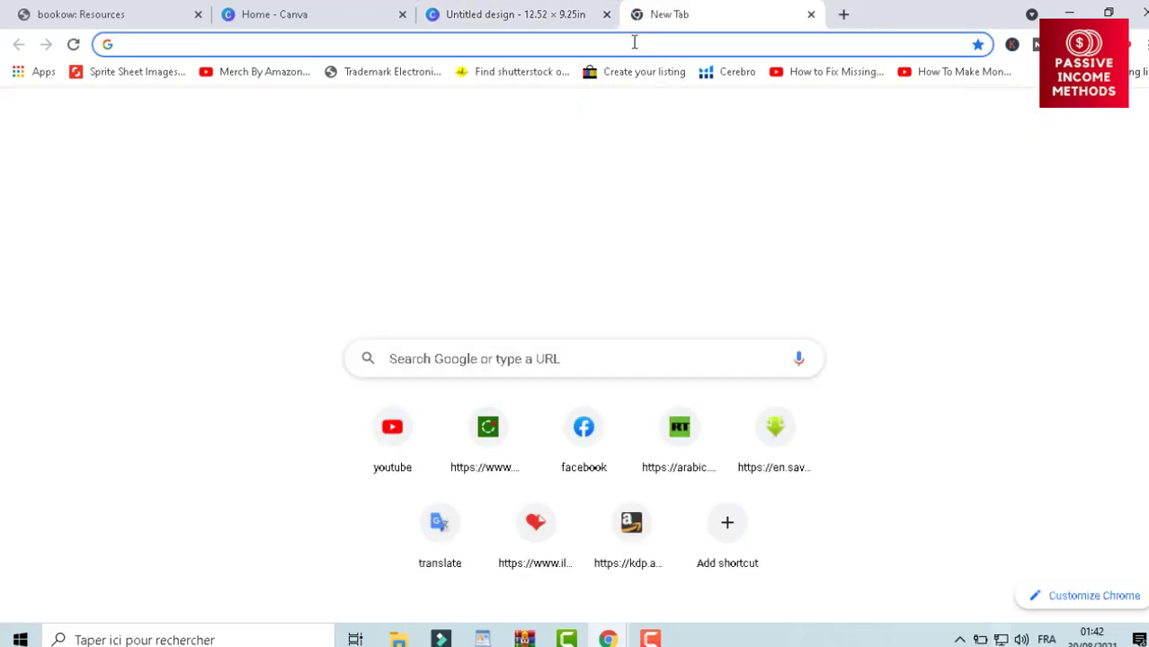
{"action": "left_click", "coordinate": [634, 42]}
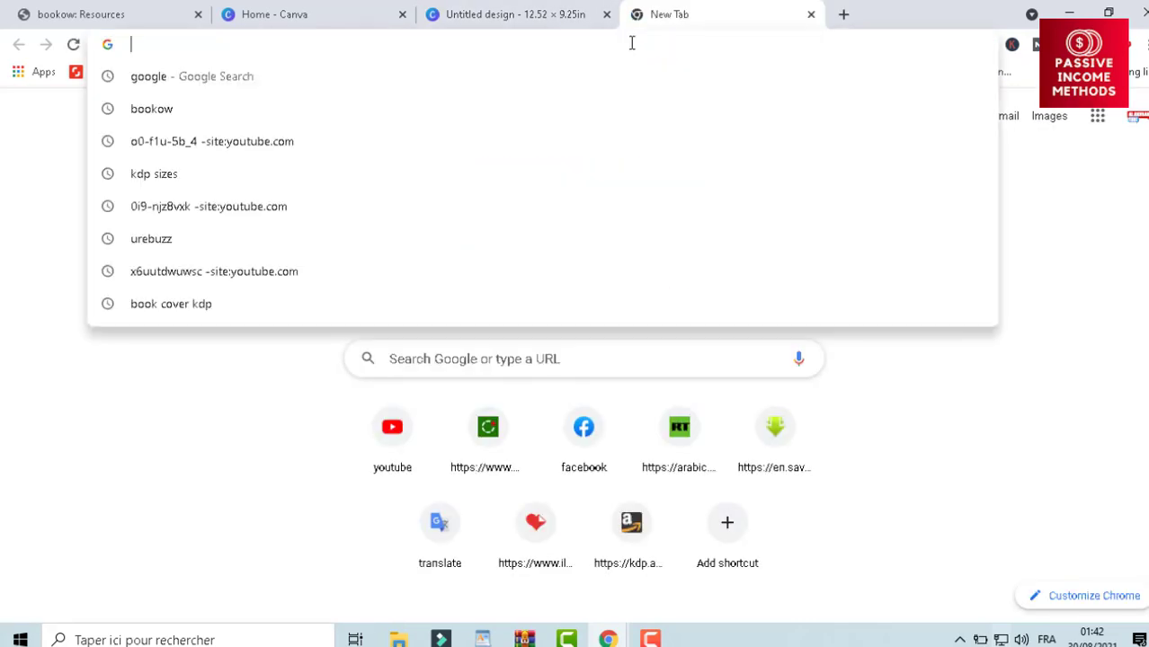
{"action": "type", "text": "google"}
{"action": "key", "text": "Return"}
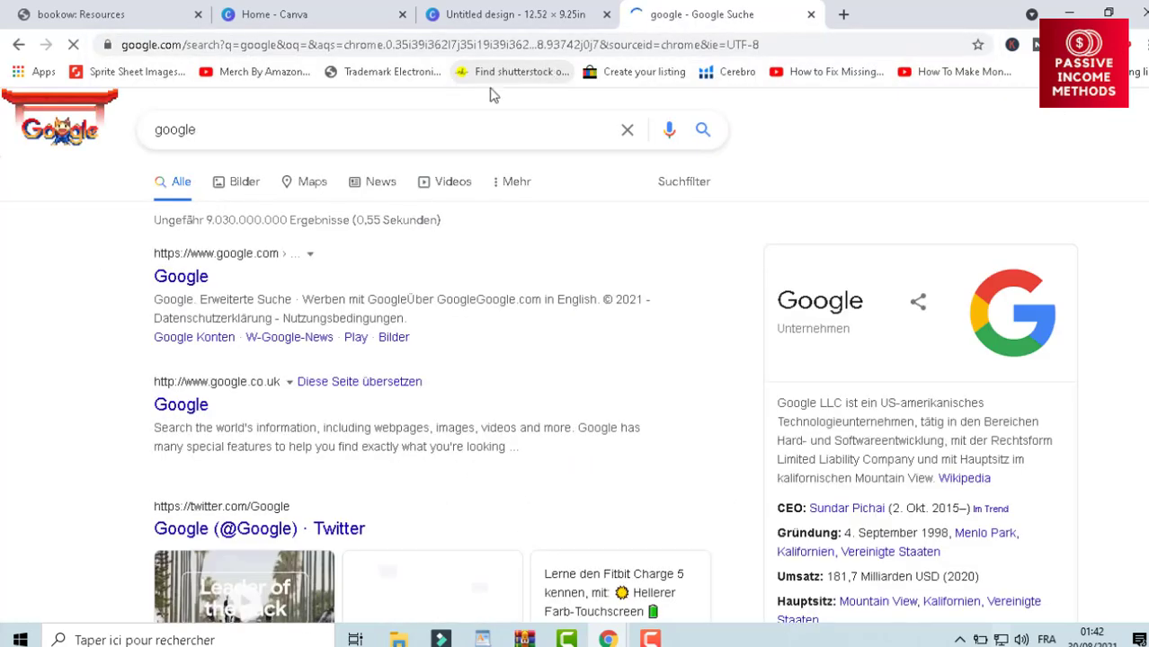
- Search Google for "cover template kdp" and open the Amazon KDP Paperback Cover Templates page
{"action": "left_click", "coordinate": [382, 126]}
{"action": "key", "text": "ctrl+a"}
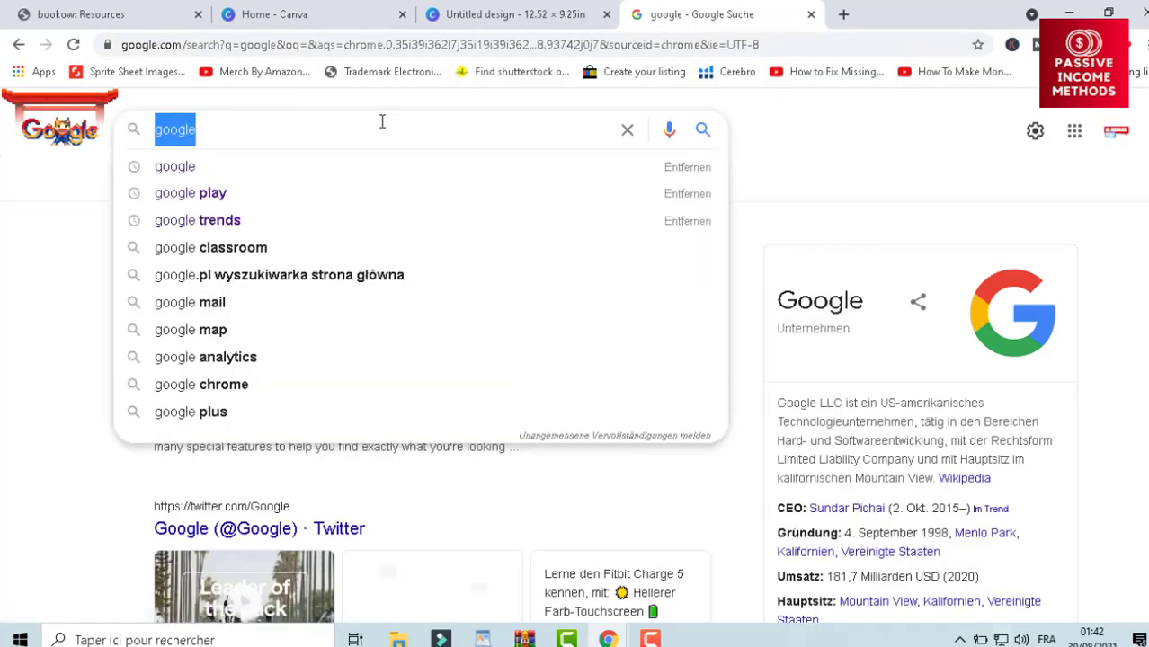
{"action": "key", "text": "BackSpace"}
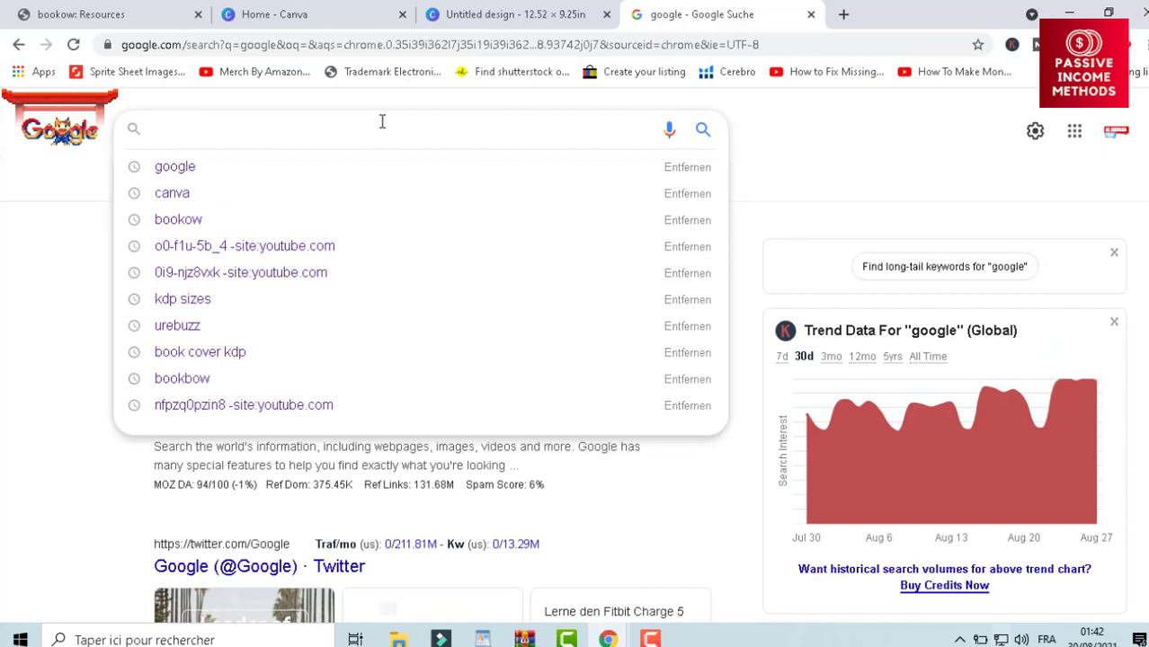
{"action": "type", "text": "COVER TE"}
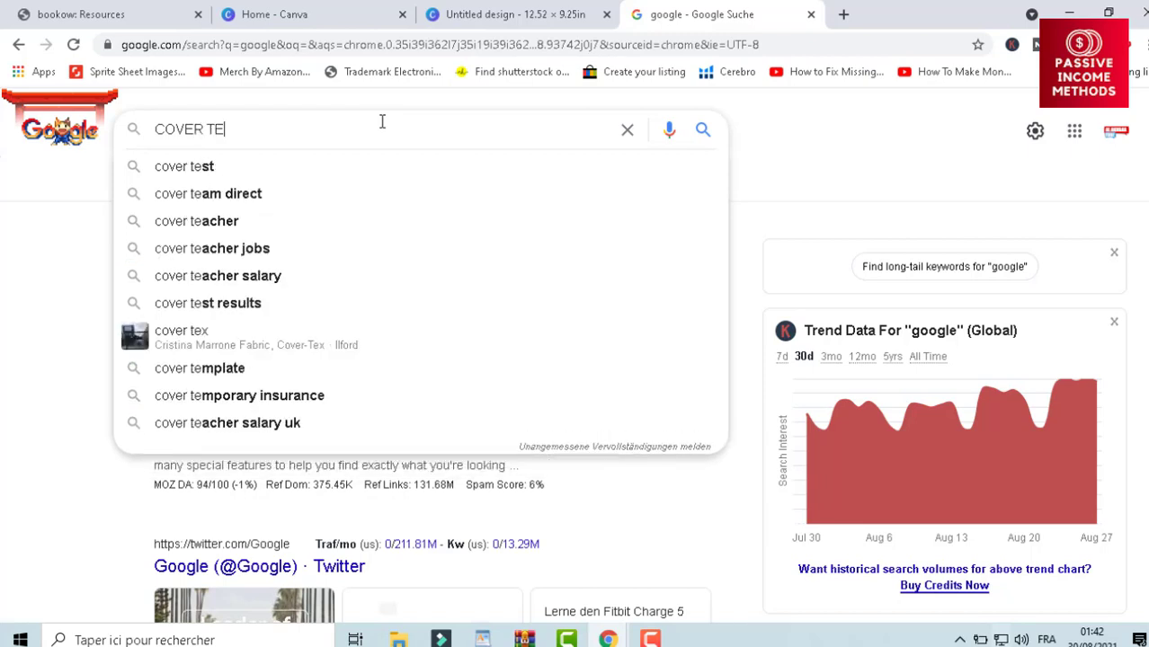
{"action": "type", "text": "MPLAT"}
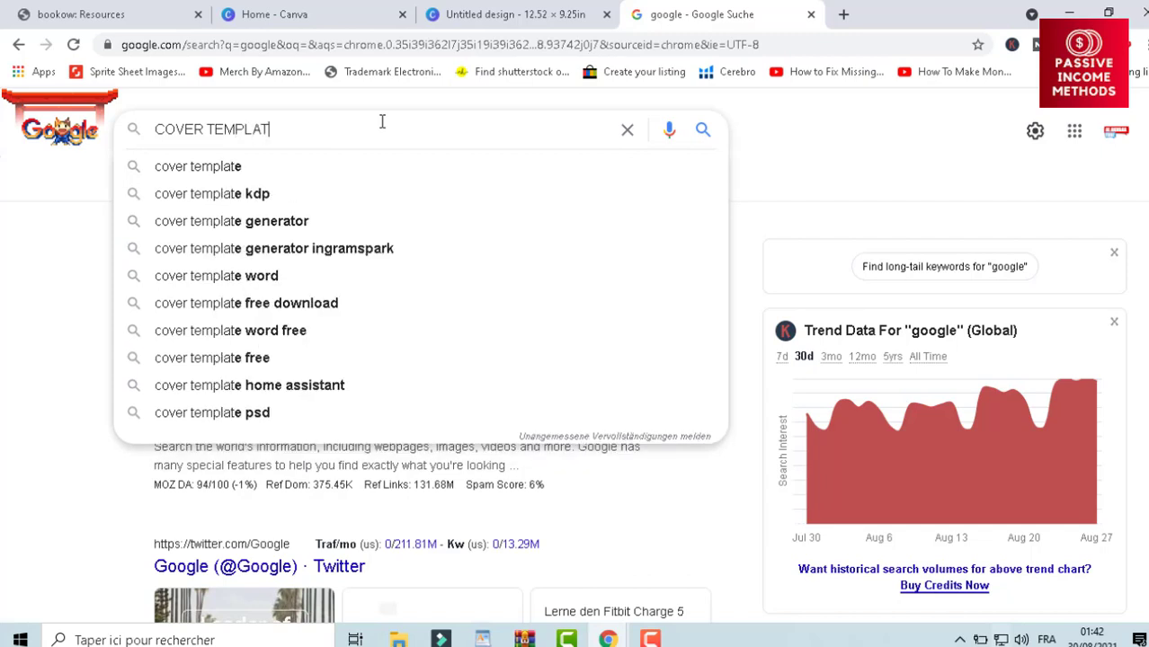
{"action": "type", "text": "E"}
{"action": "key", "text": "Down"}
{"action": "key", "text": "Down"}
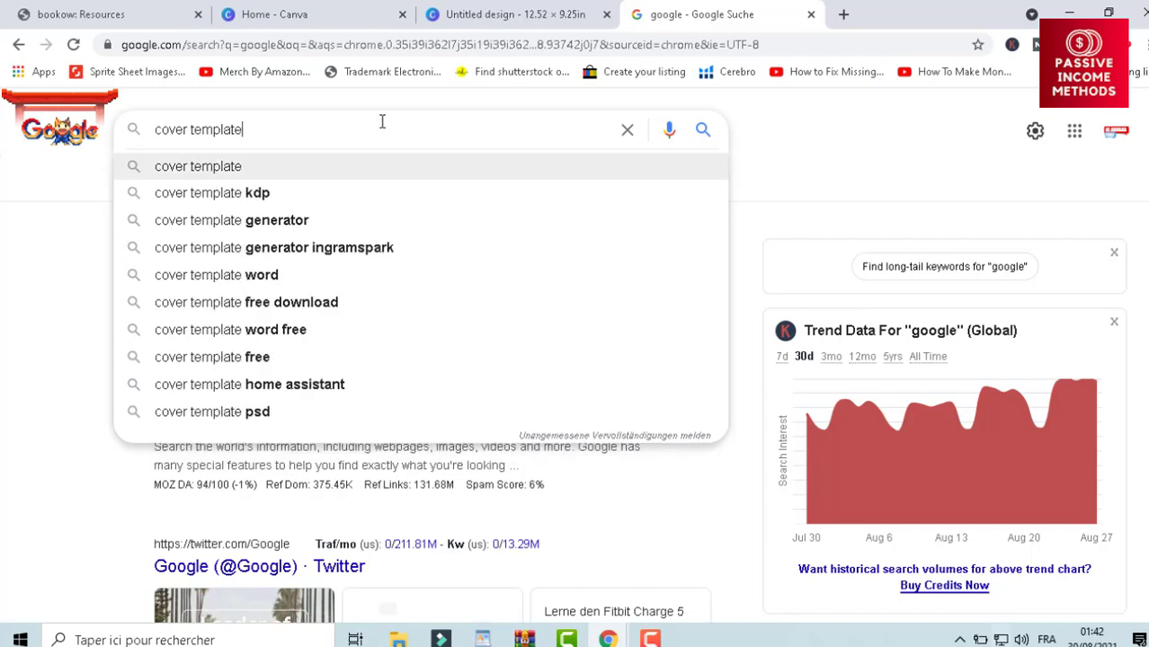
{"action": "key", "text": "Return"}
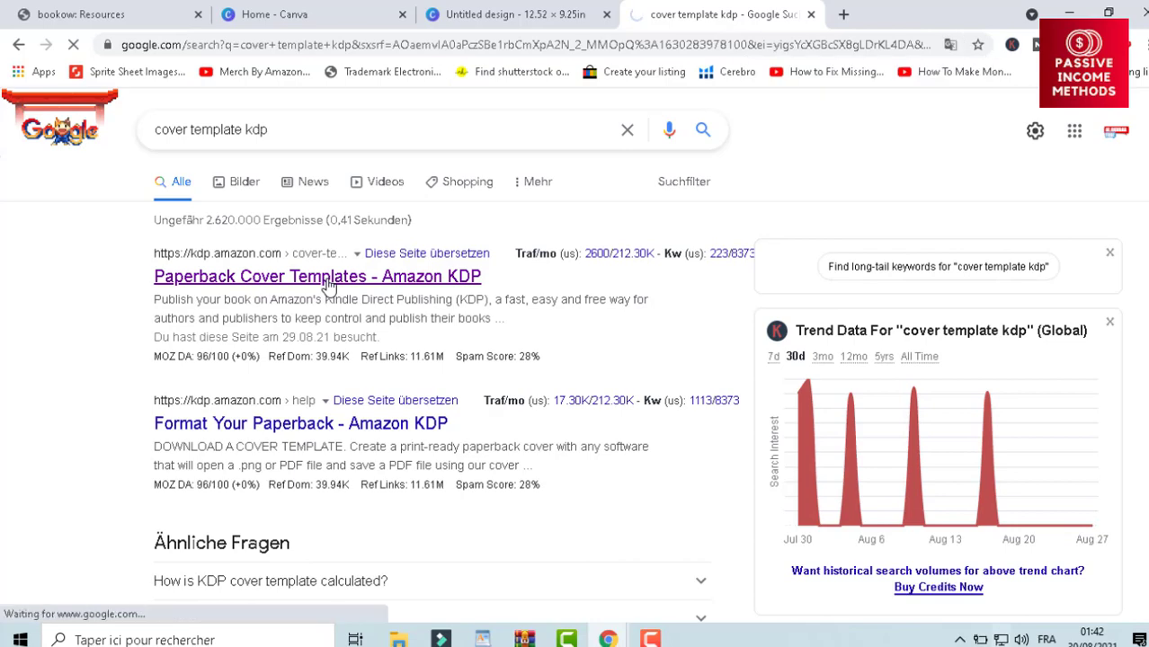
{"action": "left_click", "coordinate": [328, 279]}
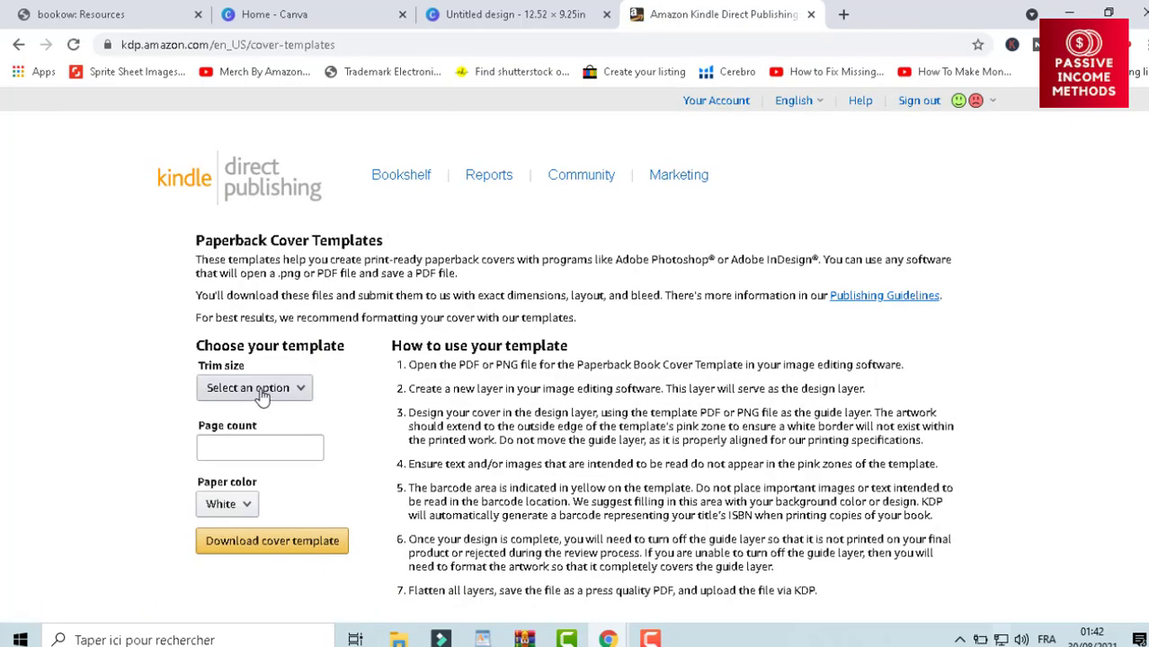
- Download the KDP cover template for a 6 x 9 in trim size, page count 120 and White paper
{"action": "left_click", "coordinate": [286, 396]}
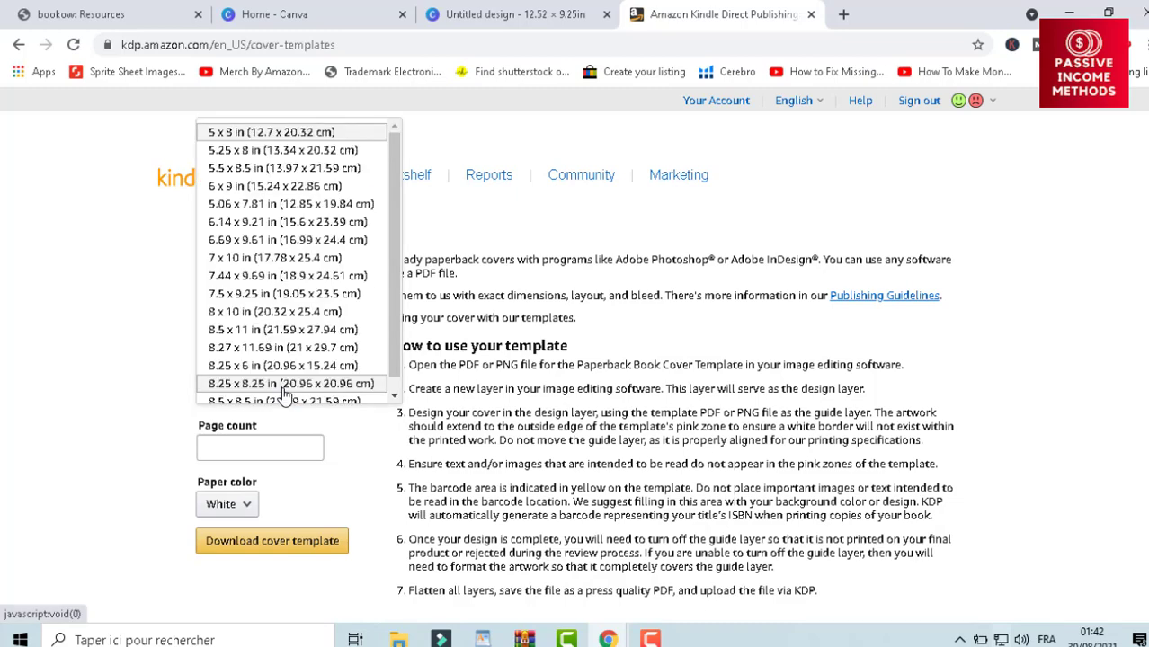
{"action": "scroll", "coordinate": [285, 324], "scroll_direction": "down", "scroll_amount": 1}
{"action": "scroll", "coordinate": [286, 311], "scroll_direction": "up", "scroll_amount": 1}
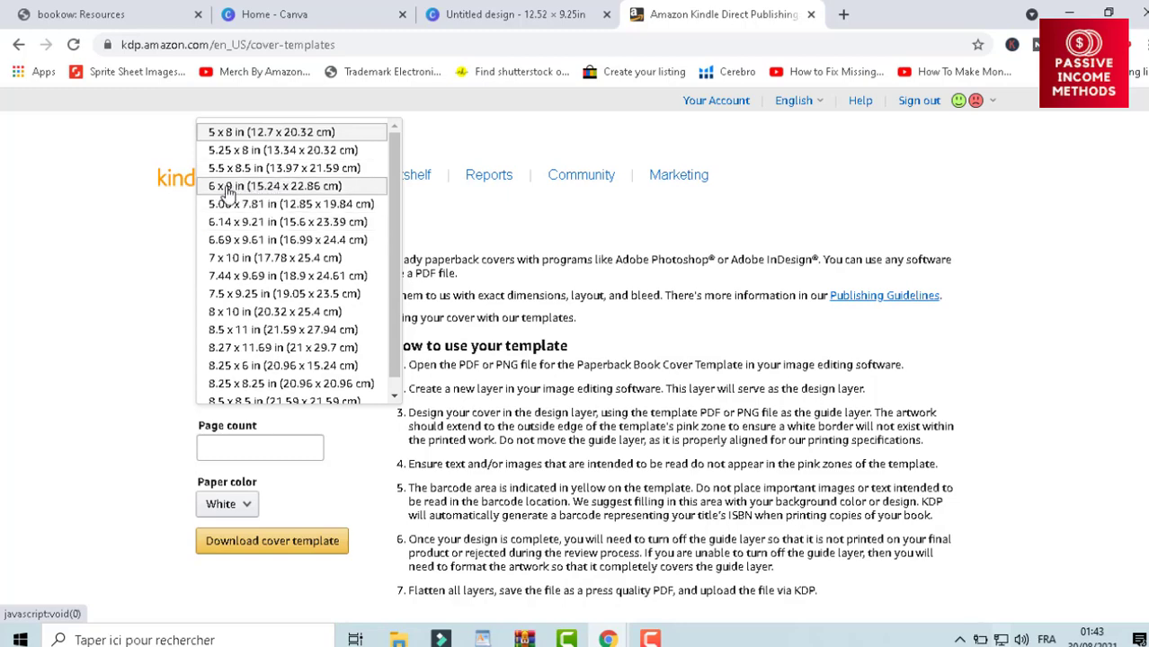
{"action": "left_click", "coordinate": [228, 189]}
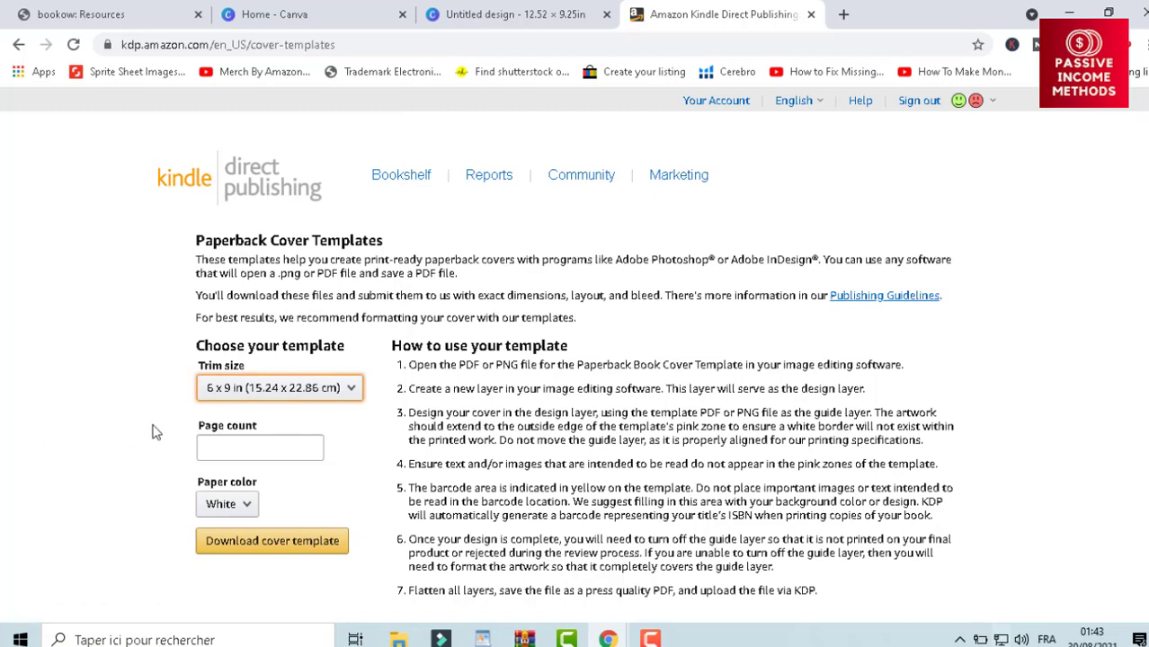
{"action": "left_click", "coordinate": [216, 446]}
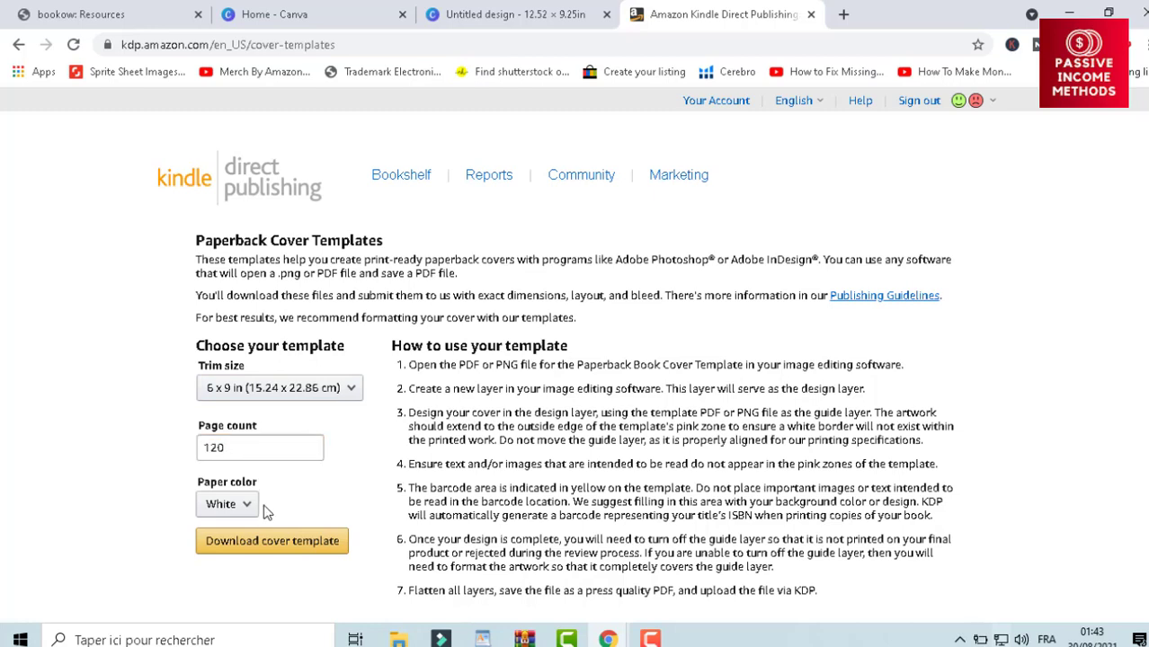
{"action": "left_click", "coordinate": [247, 506]}
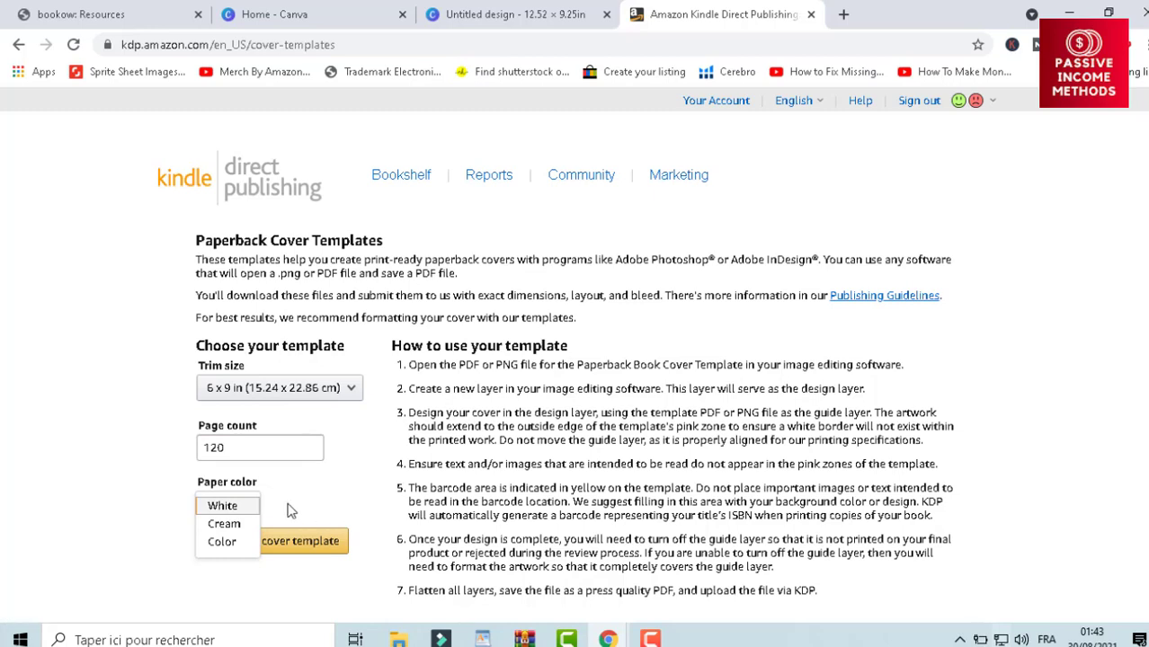
{"action": "left_click", "coordinate": [290, 504]}
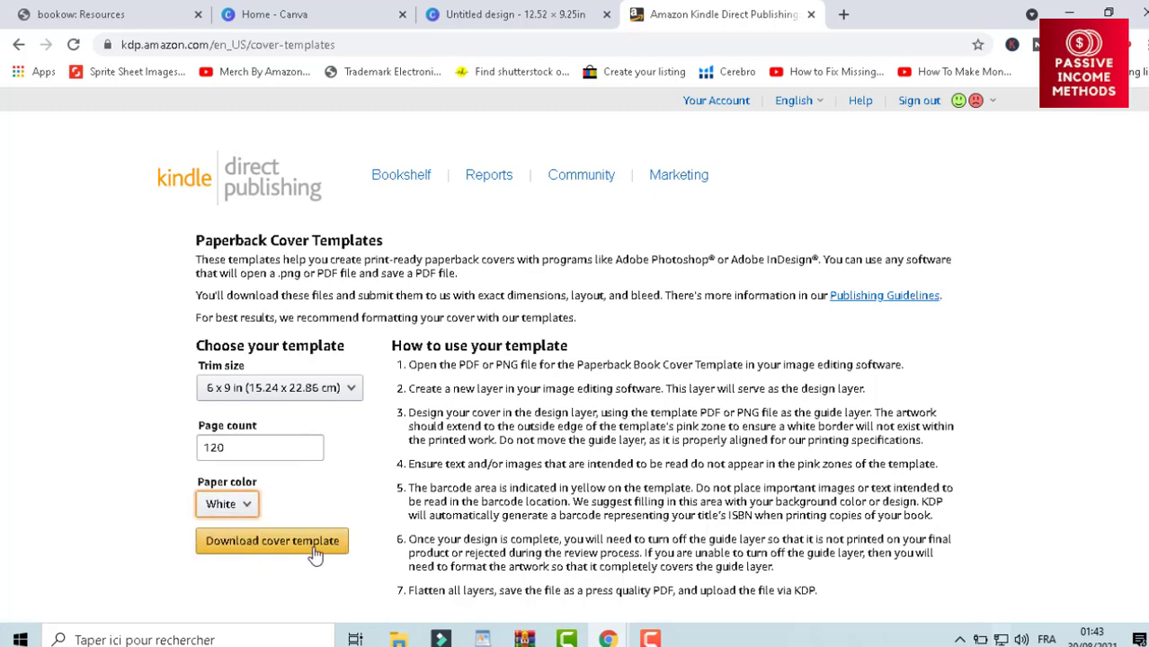
{"action": "left_click", "coordinate": [292, 544]}
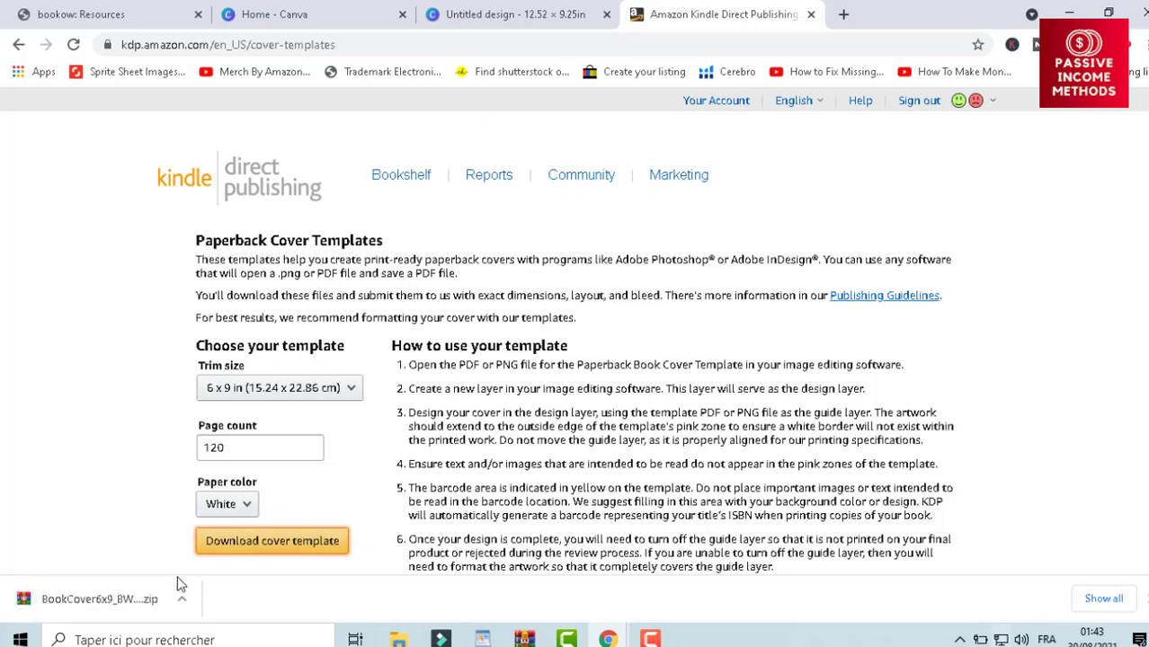
- Show the downloaded BookCover6x9_BW_120 archive in its folder and extract it to a folder of the same name
{"action": "left_click", "coordinate": [183, 603]}
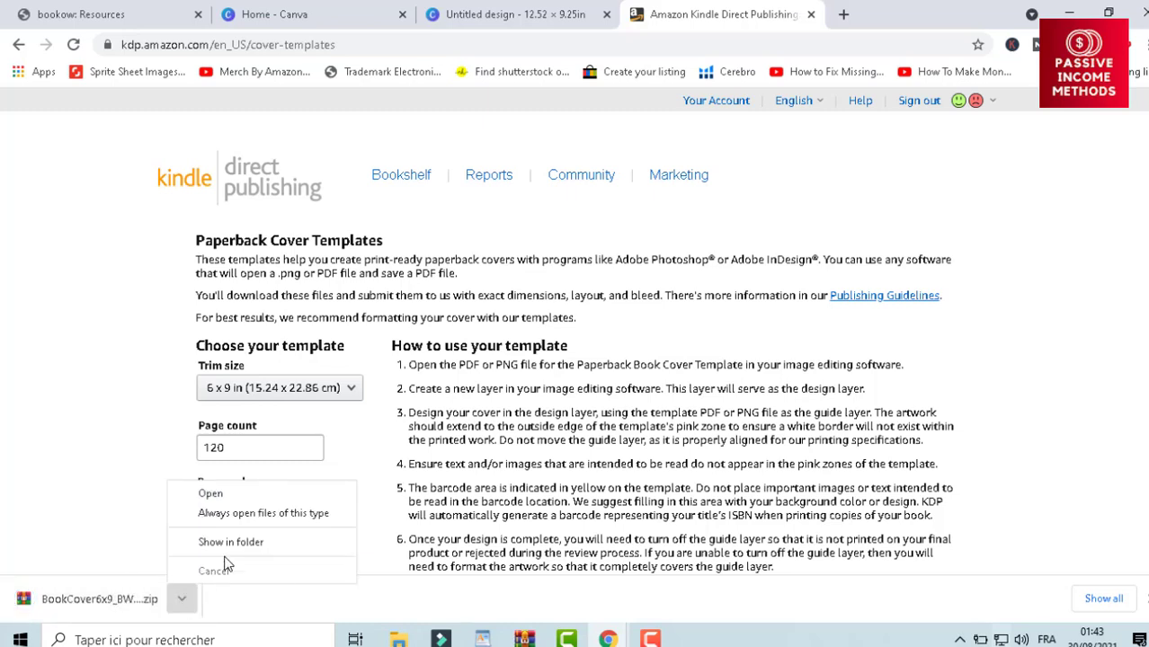
{"action": "left_click", "coordinate": [230, 543]}
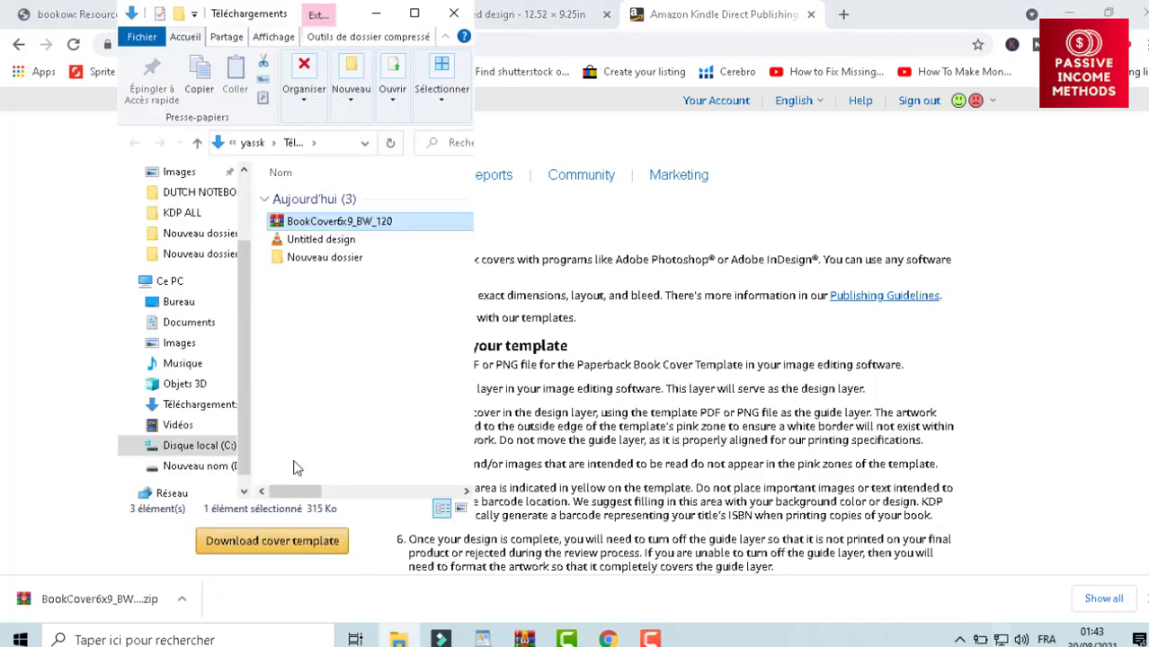
{"action": "left_click", "coordinate": [415, 14]}
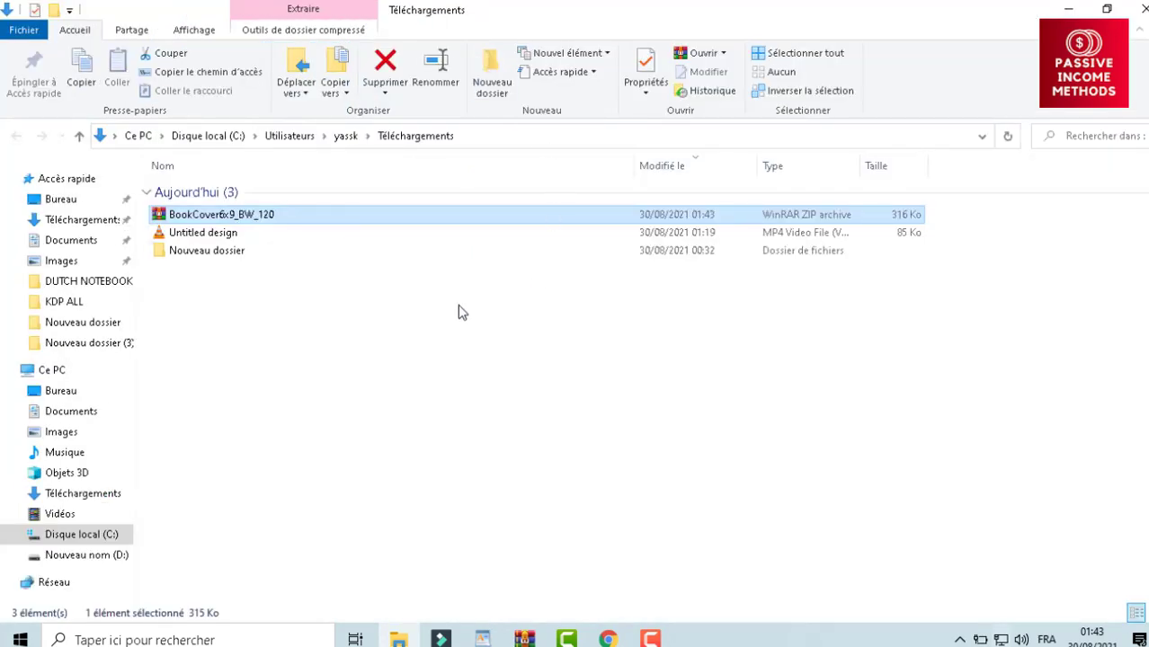
{"action": "left_click", "coordinate": [241, 217]}
{"action": "right_click", "coordinate": [238, 216]}
{"action": "left_click", "coordinate": [301, 300]}
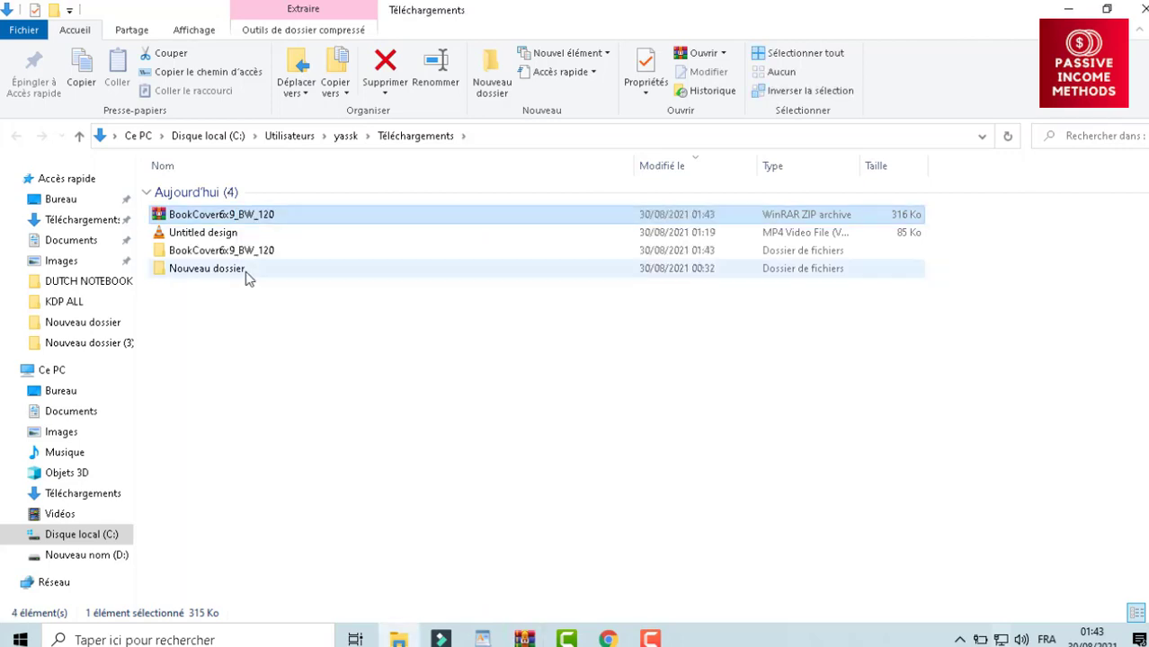
- Open the PNG template 6x9_BW_120 from the extracted BookCover6x9_BW_120 folder in Paint
{"action": "double_click", "coordinate": [274, 252]}
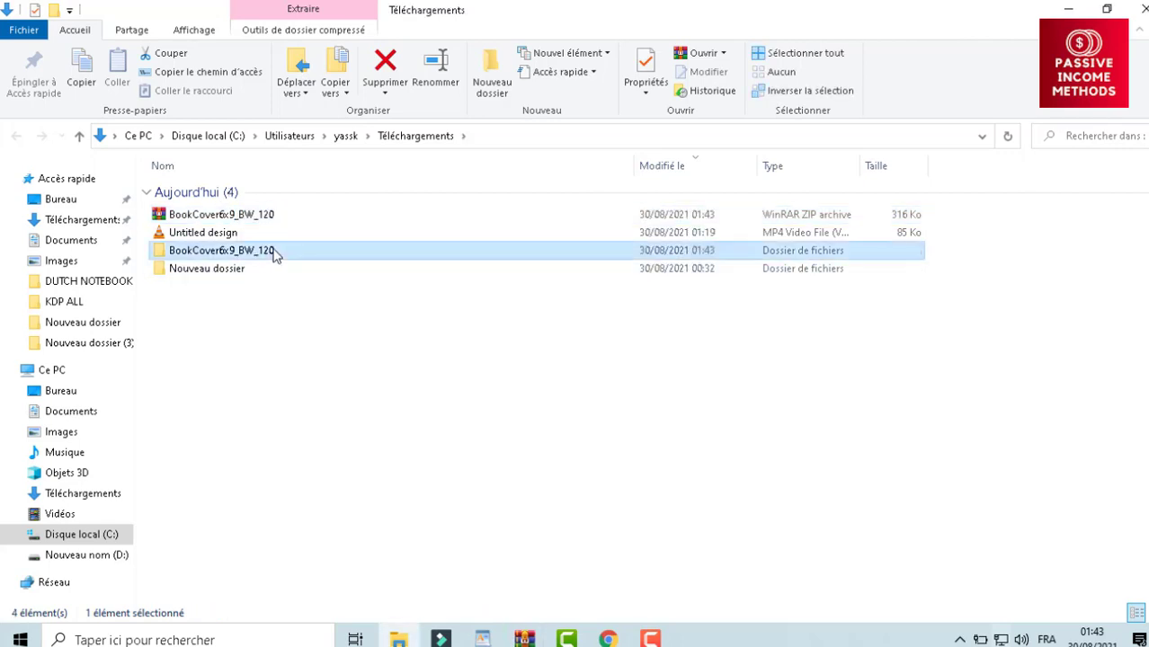
{"action": "double_click", "coordinate": [205, 200]}
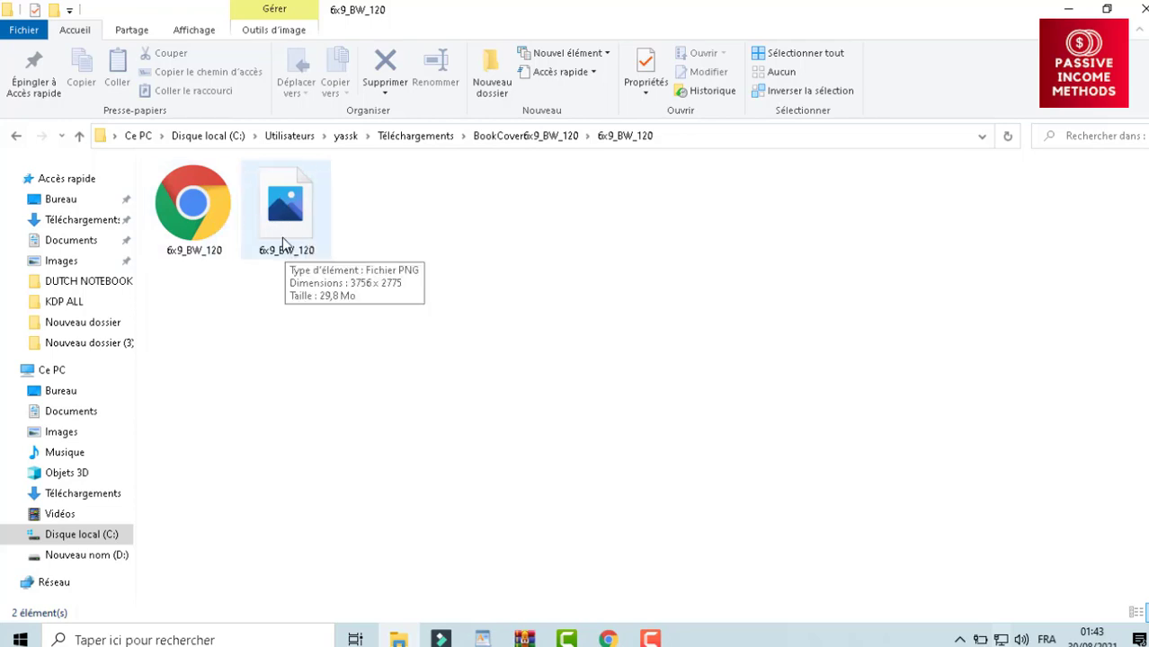
{"action": "left_click", "coordinate": [283, 237]}
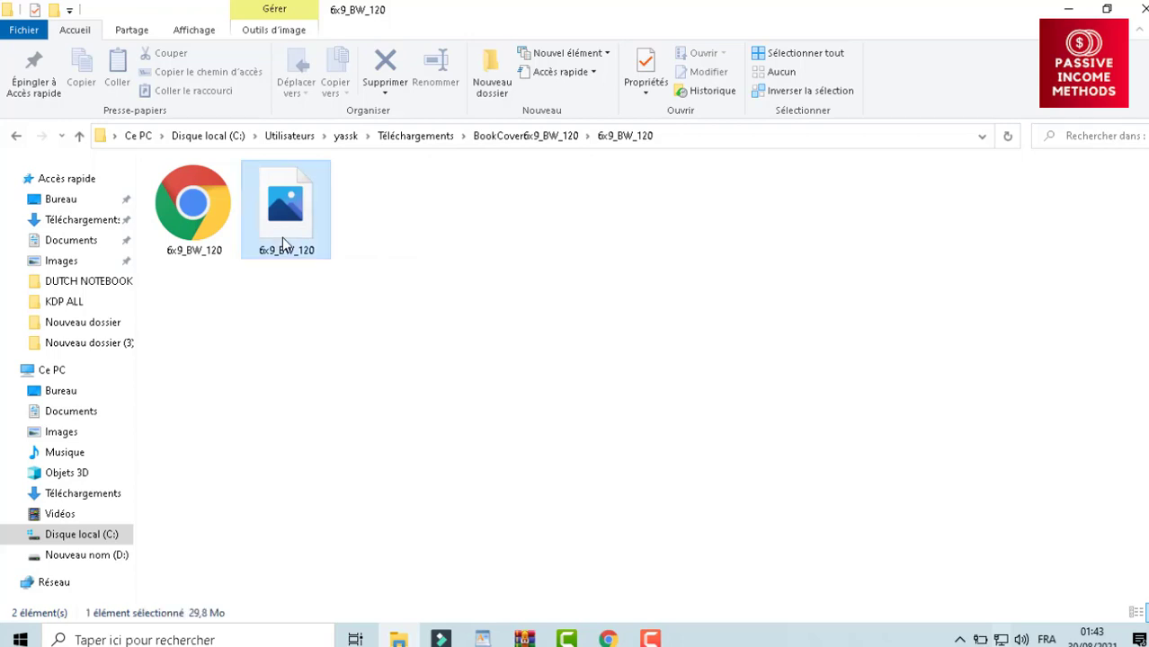
{"action": "right_click", "coordinate": [282, 238]}
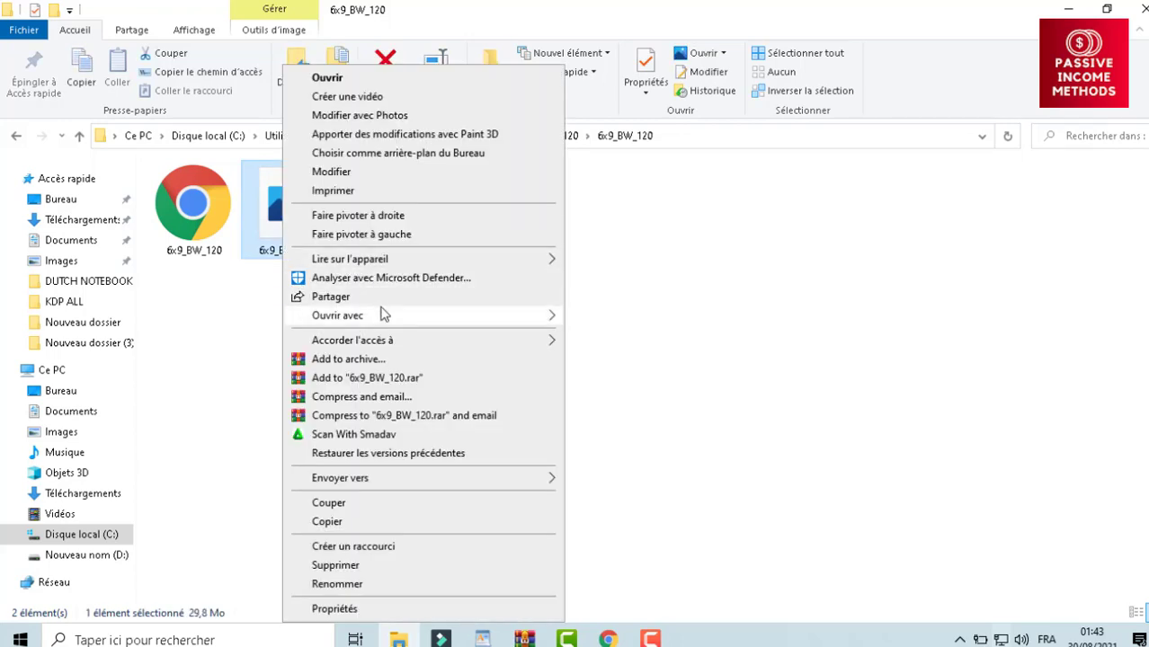
{"action": "mouse_move", "coordinate": [384, 313]}
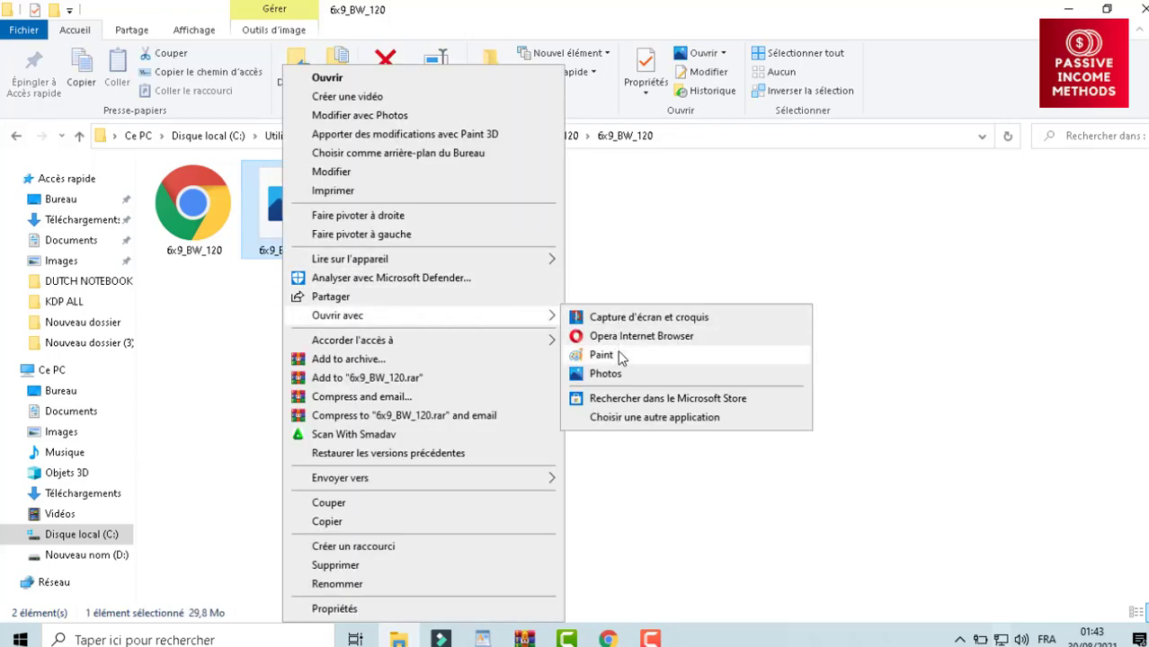
{"action": "left_click", "coordinate": [619, 355]}
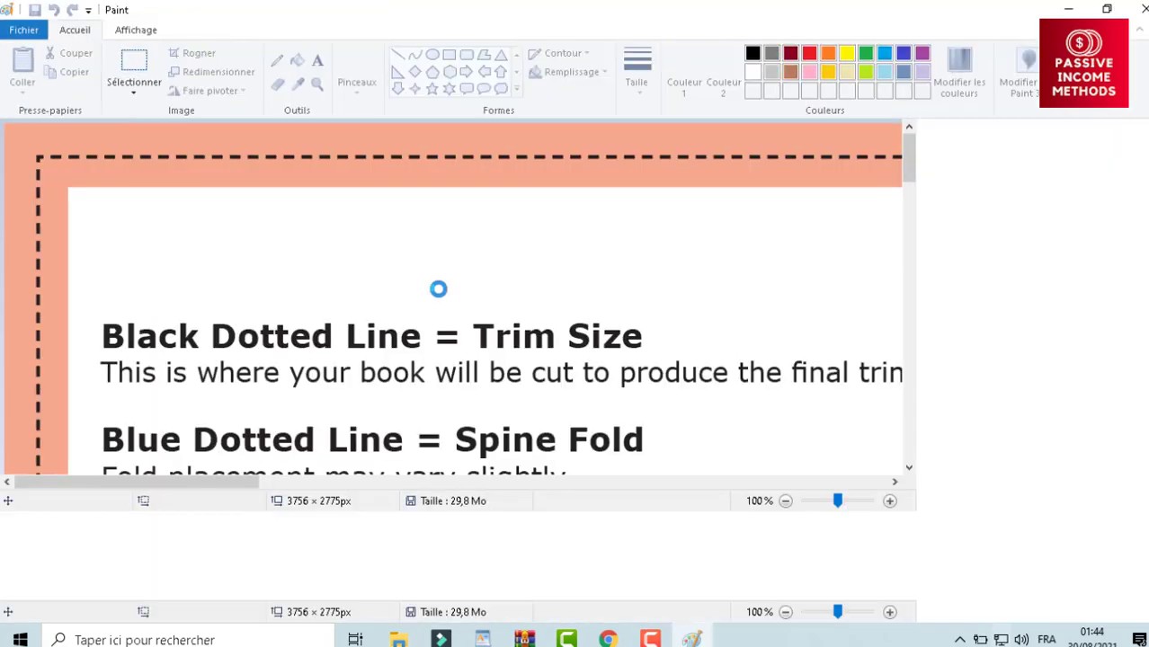
- Save the template to the desktop (Bureau) as a JPEG named 6x9_BW_120 and close Paint
{"action": "scroll", "coordinate": [667, 428], "scroll_direction": "down", "scroll_amount": 1}
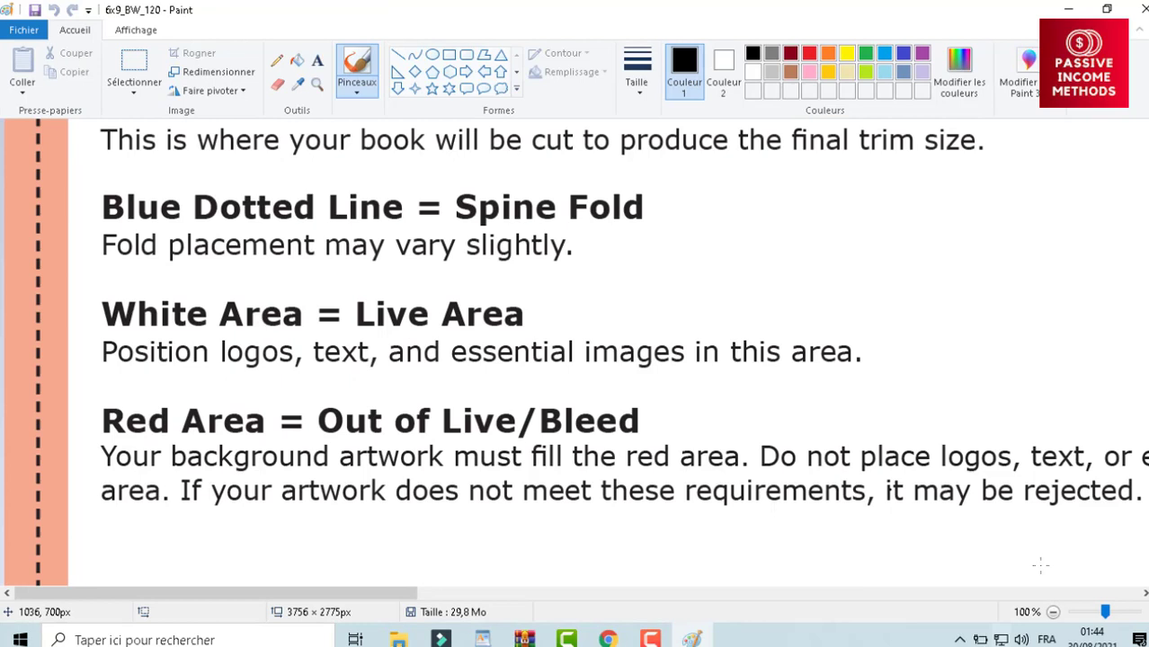
{"action": "left_click", "coordinate": [13, 33]}
{"action": "mouse_move", "coordinate": [97, 173]}
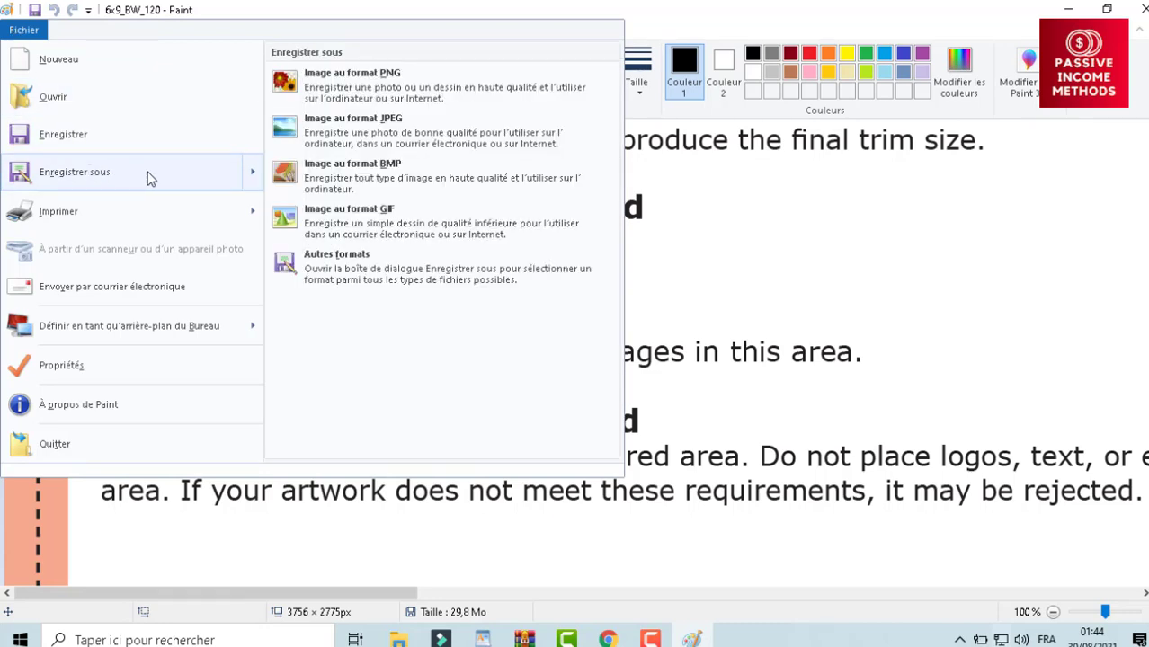
{"action": "left_click", "coordinate": [226, 178]}
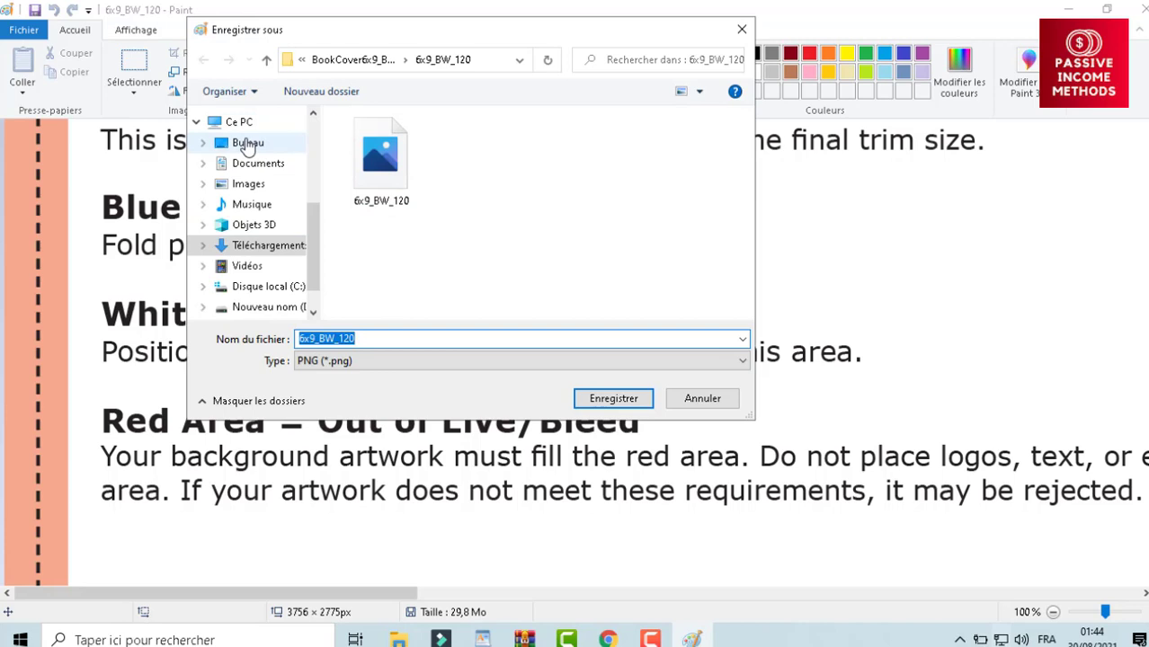
{"action": "left_click", "coordinate": [248, 144]}
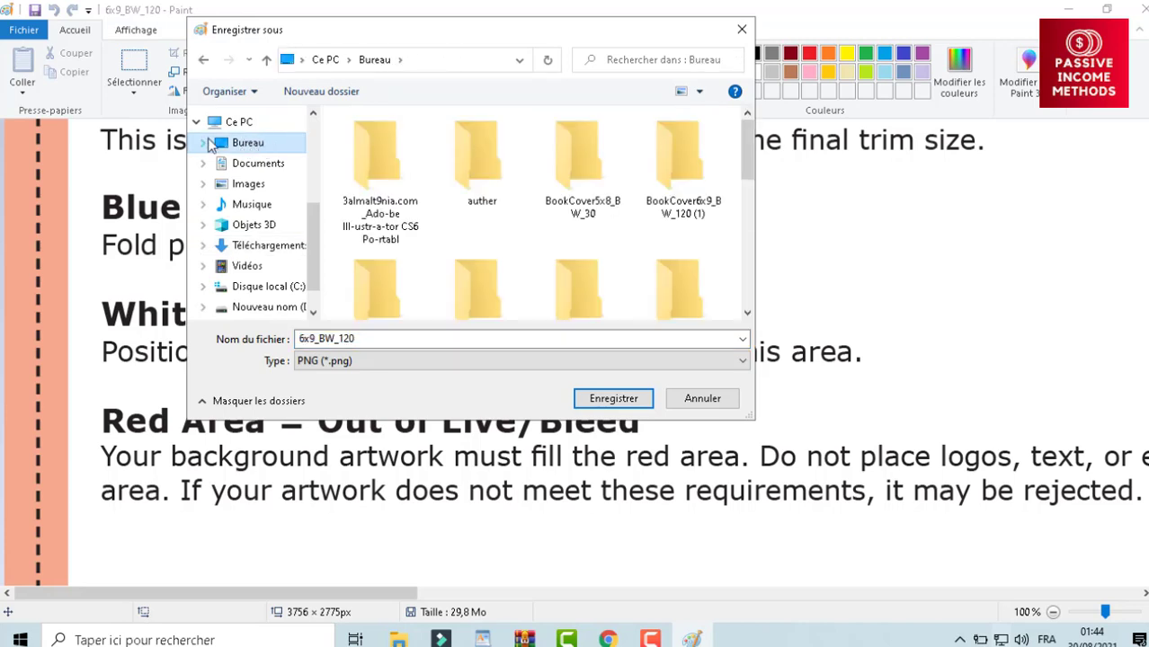
{"action": "left_click", "coordinate": [395, 338]}
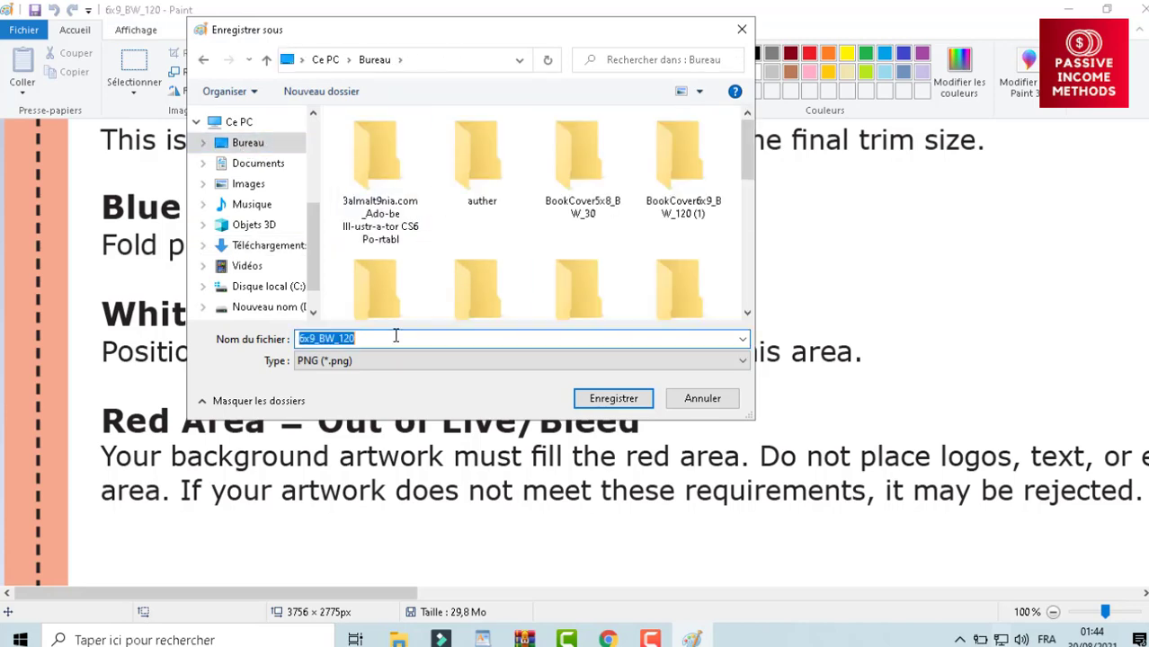
{"action": "left_click", "coordinate": [396, 338]}
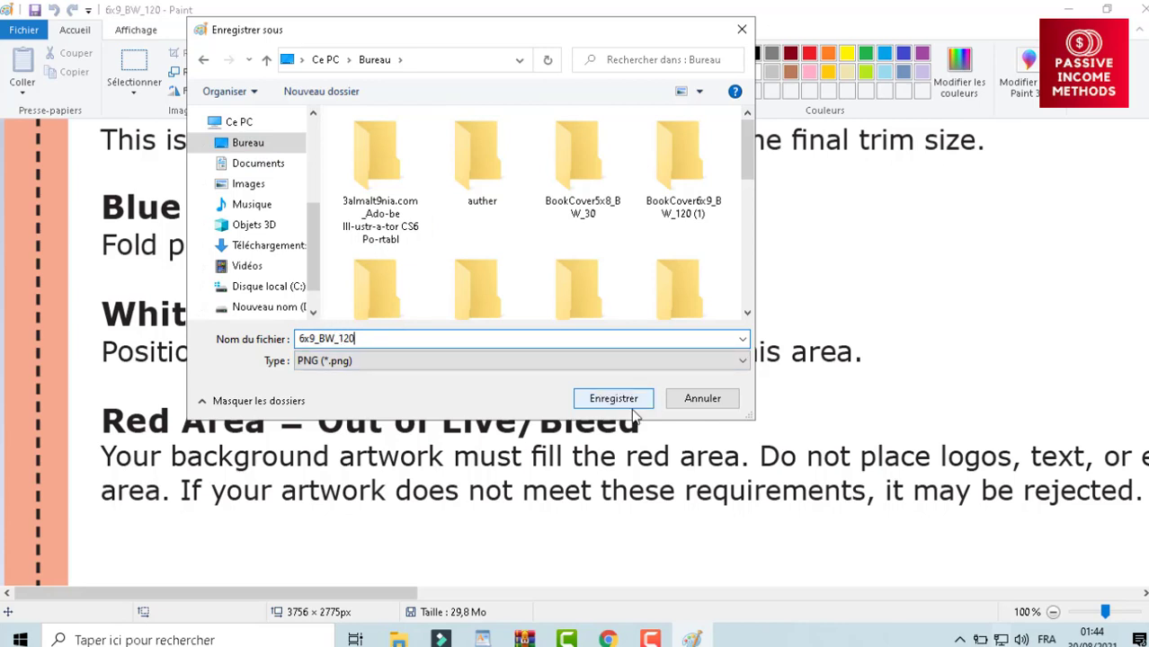
{"action": "left_click", "coordinate": [595, 362]}
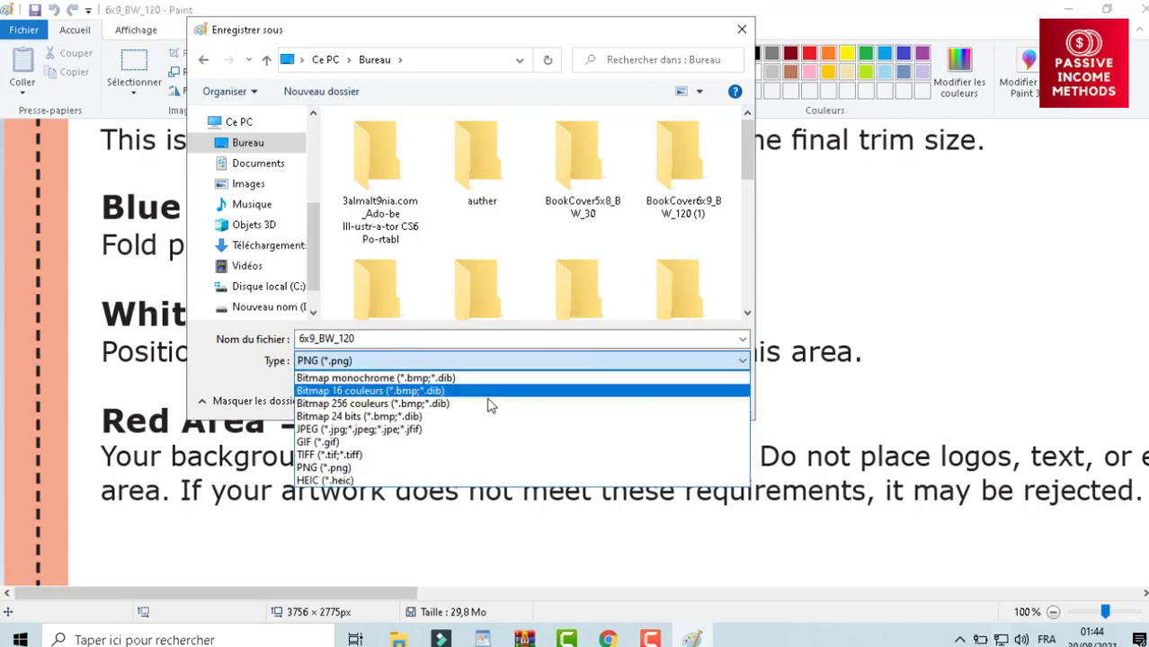
{"action": "left_click", "coordinate": [460, 430]}
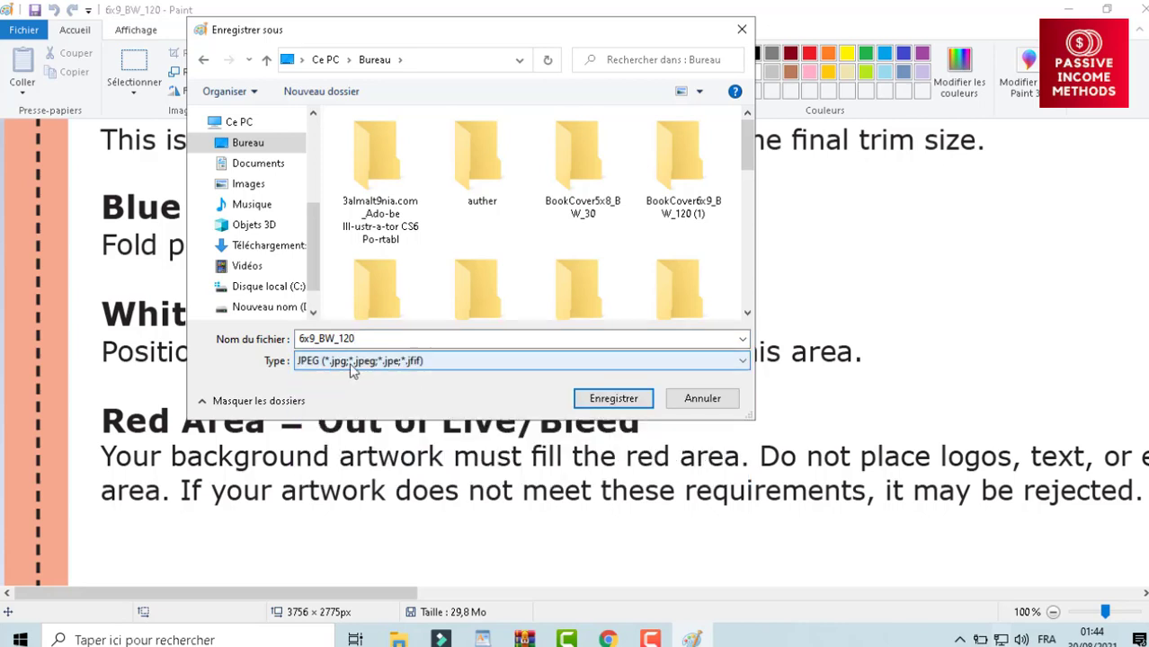
{"action": "left_click", "coordinate": [610, 402]}
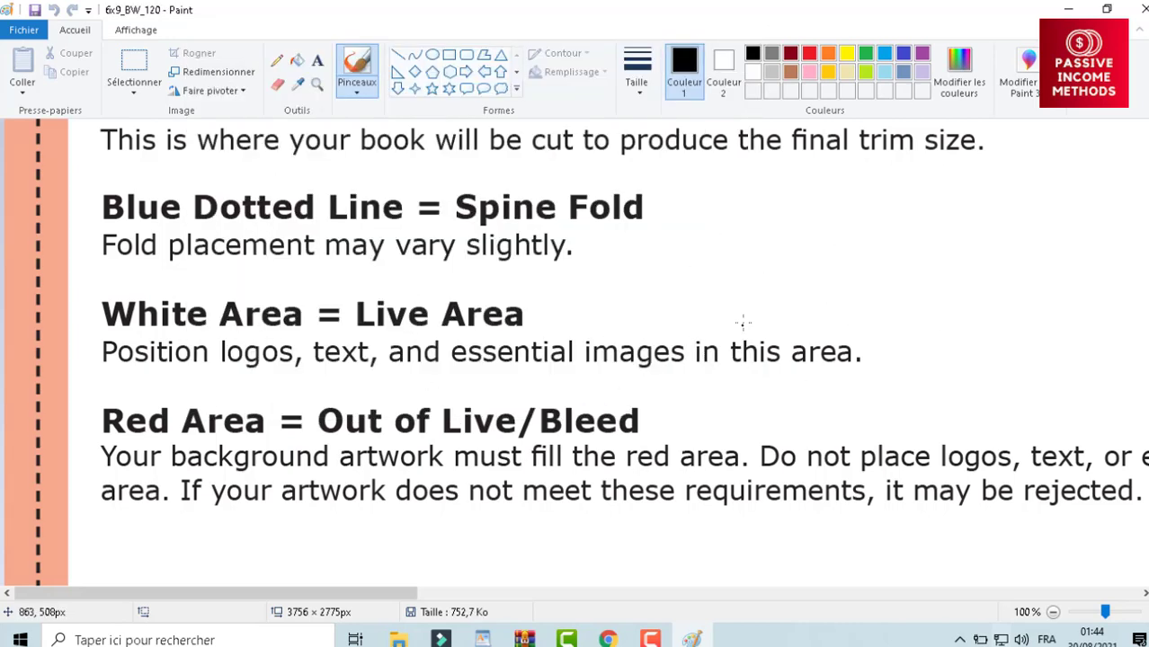
{"action": "left_click", "coordinate": [1143, 9]}
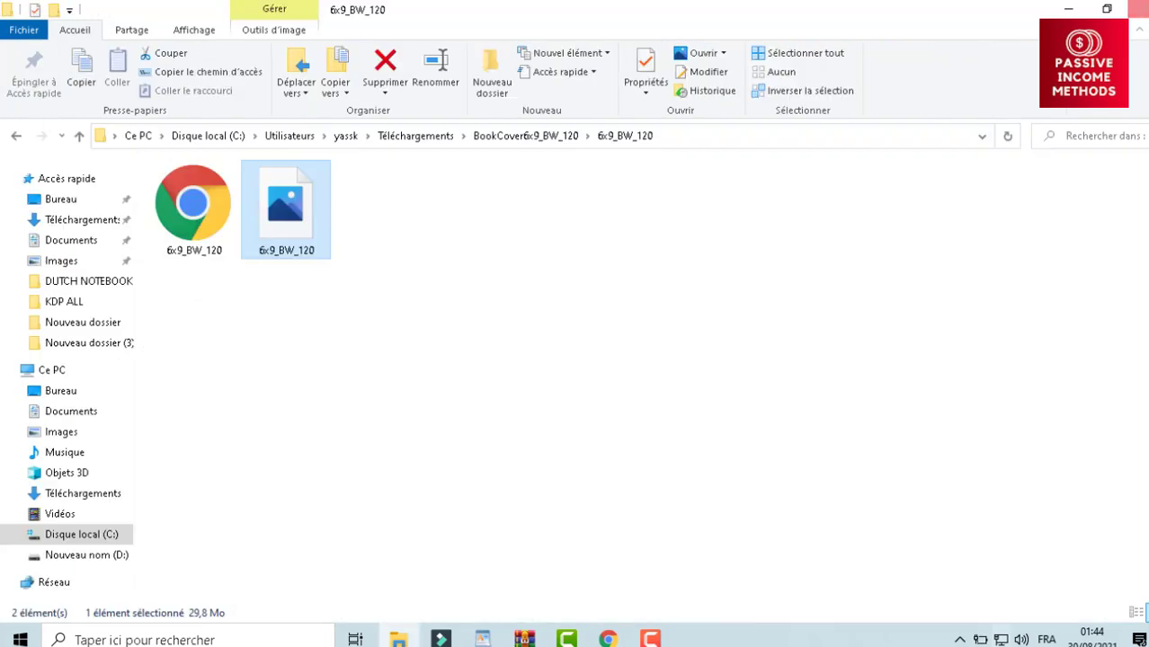
- Upload the 6x9_BW_120 JPEG from the desktop to the uploads of the 12.52 x 9.25 in Canva design
{"action": "left_click", "coordinate": [1065, 9]}
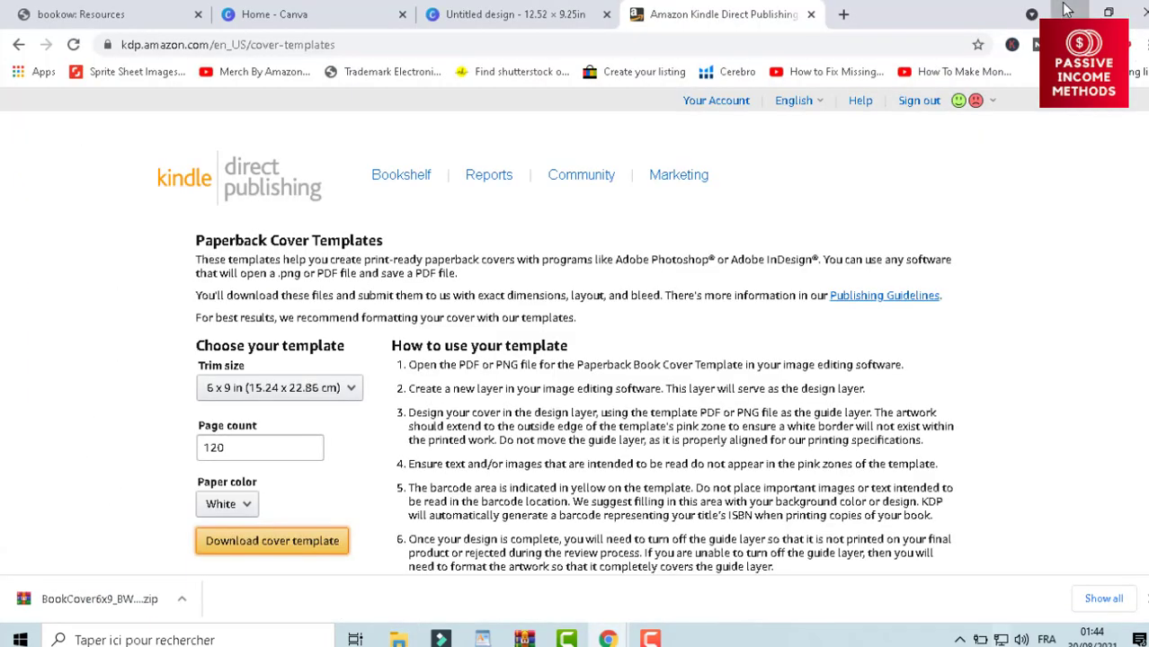
{"action": "left_click", "coordinate": [1067, 10]}
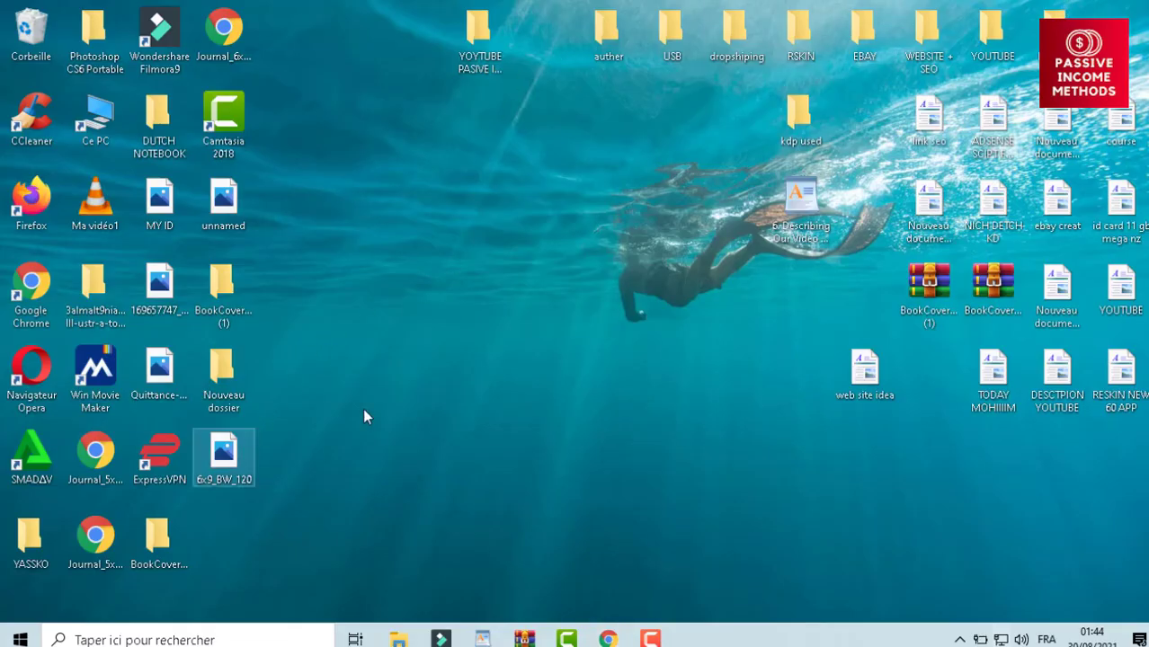
{"action": "left_click_drag", "start_coordinate": [224, 458], "coordinate": [495, 301]}
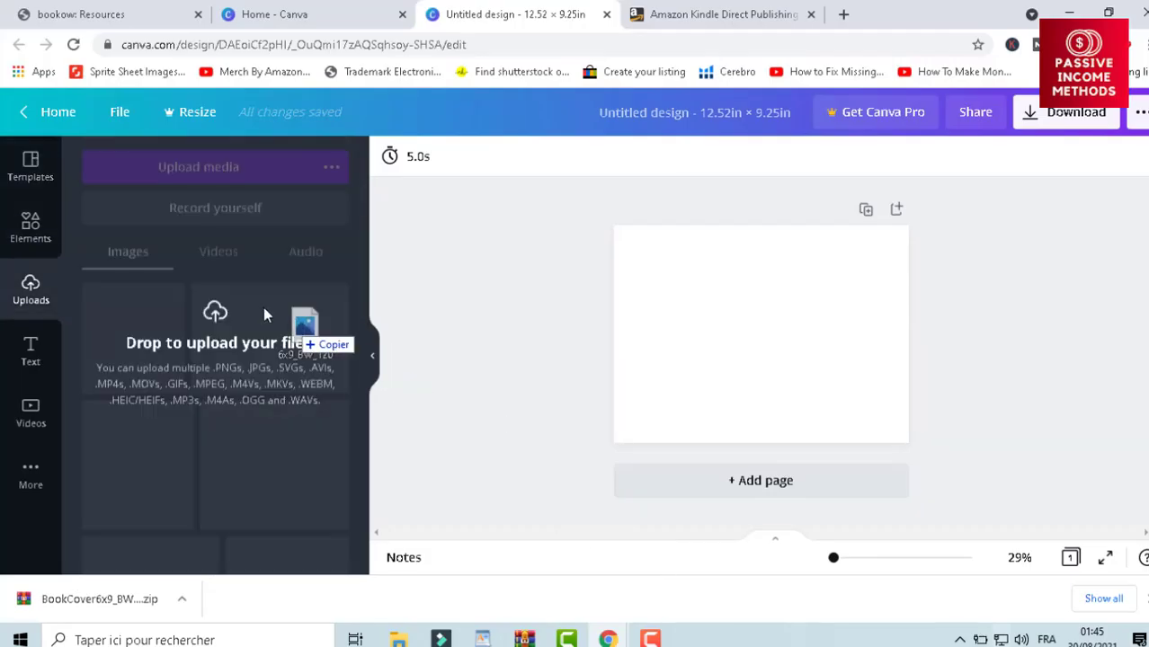
{"action": "left_click_drag", "start_coordinate": [270, 320], "coordinate": [171, 315]}
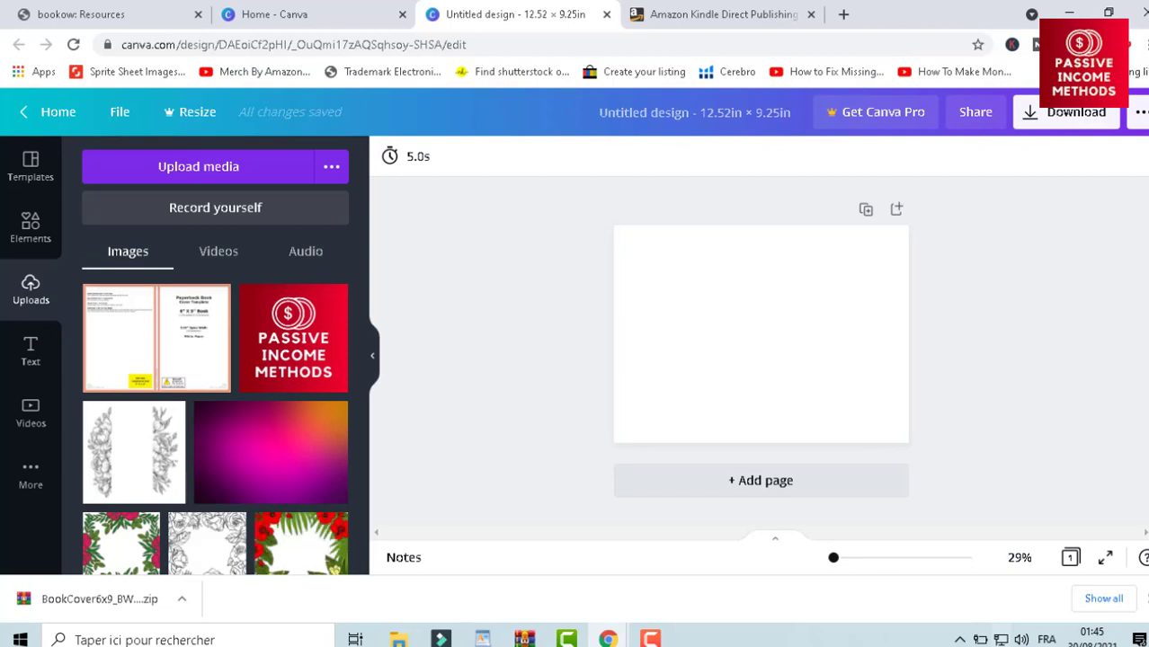
- Dismiss the browser's download bar and trash the uploaded Passive Income Methods image
{"action": "left_click", "coordinate": [1144, 599]}
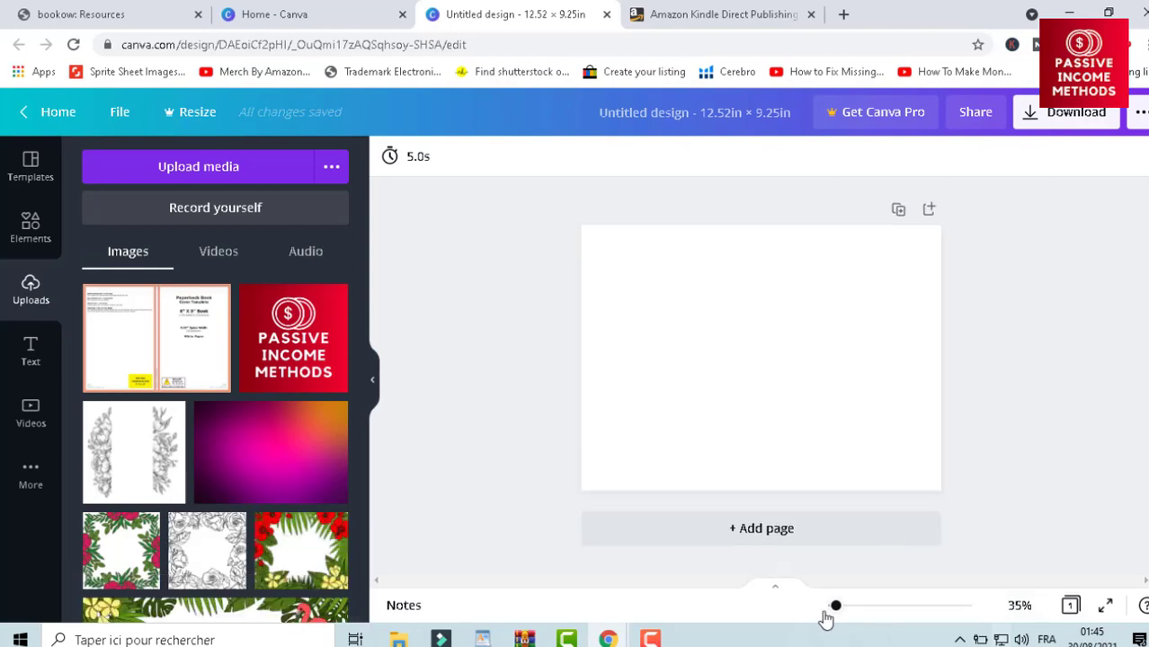
{"action": "left_click_drag", "start_coordinate": [837, 608], "coordinate": [838, 607]}
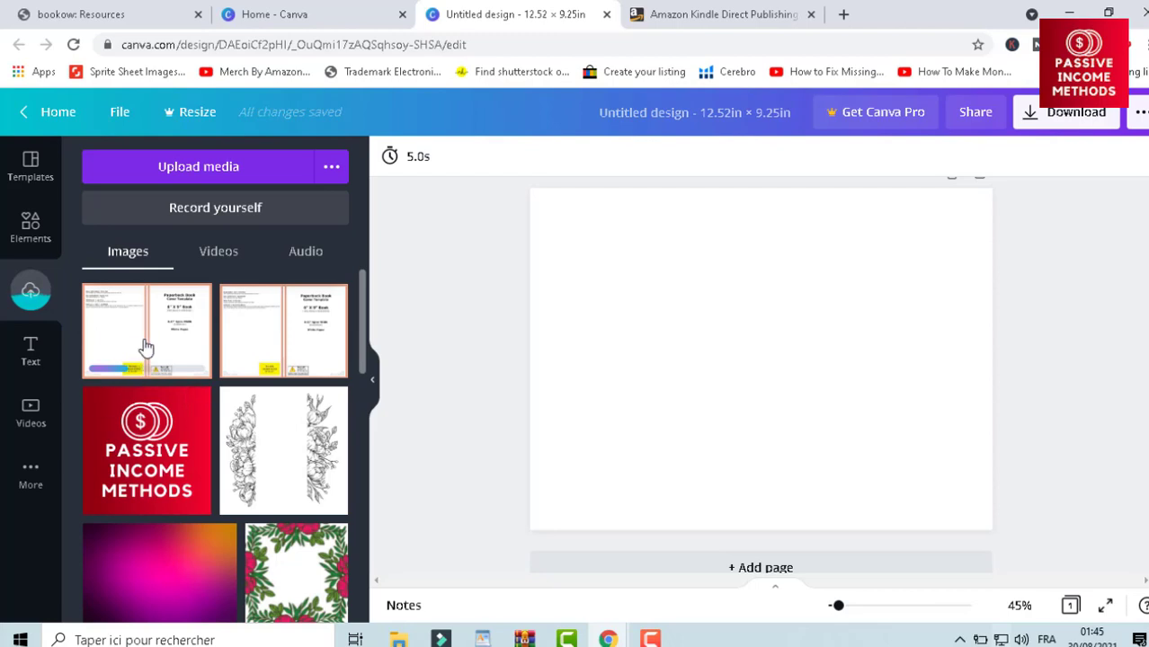
{"action": "left_click", "coordinate": [197, 400]}
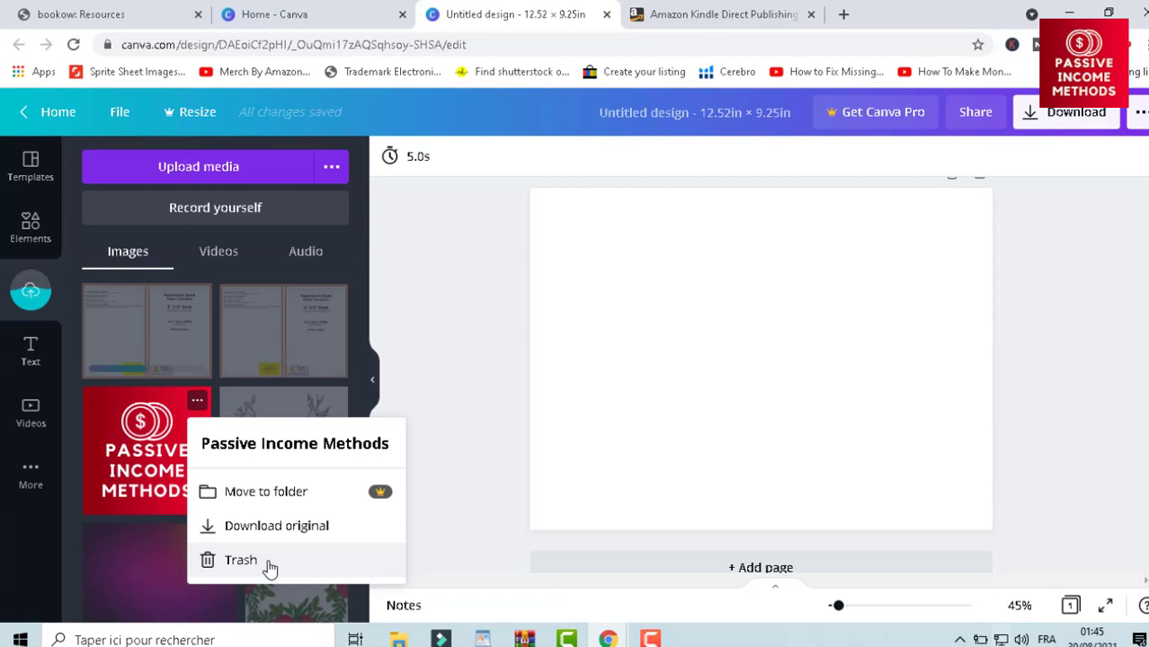
{"action": "left_click", "coordinate": [241, 560]}
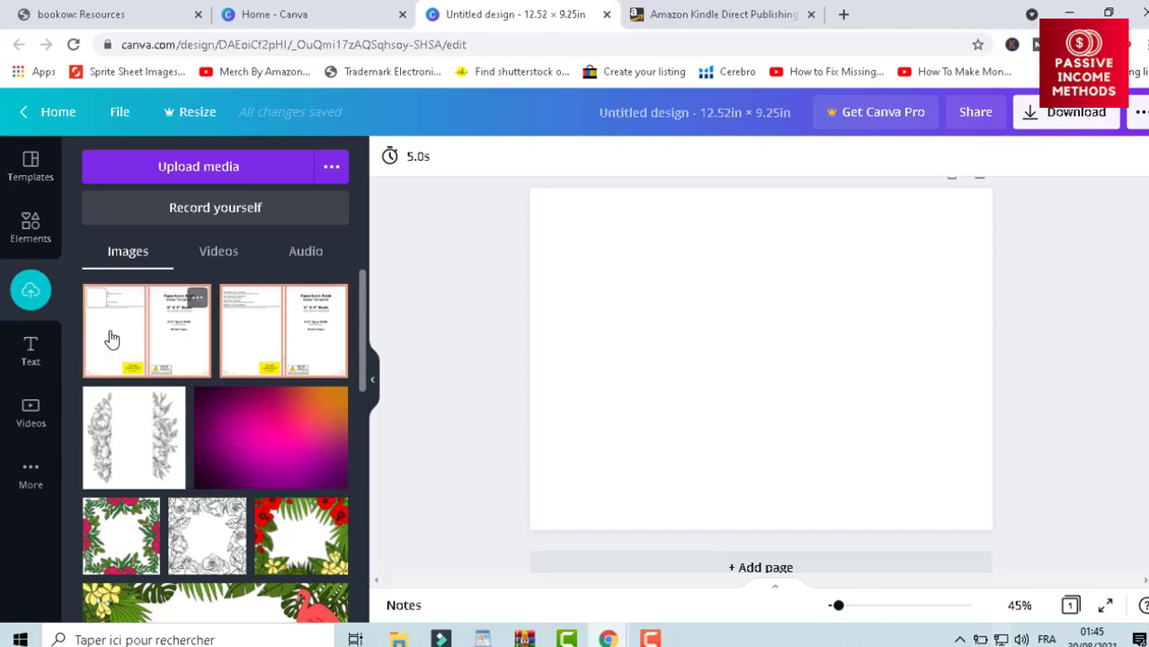
- Place the newly uploaded cover template on the blank page so that it fills the whole page as background
{"action": "left_click_drag", "start_coordinate": [112, 339], "coordinate": [543, 326]}
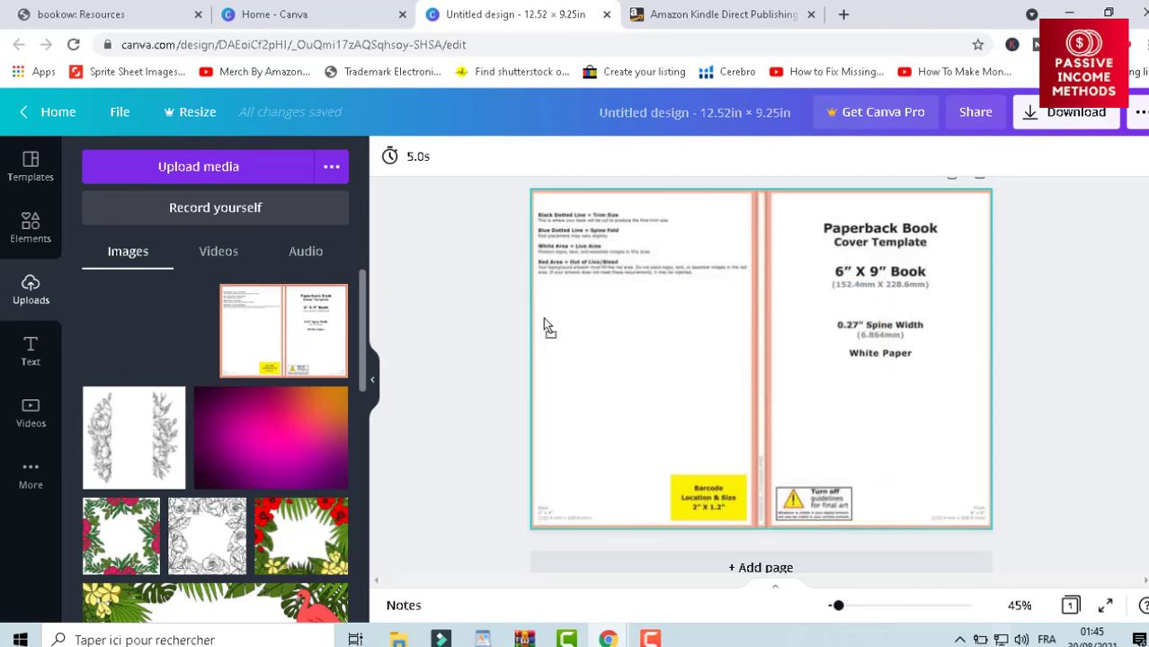
{"action": "left_click", "coordinate": [485, 422]}
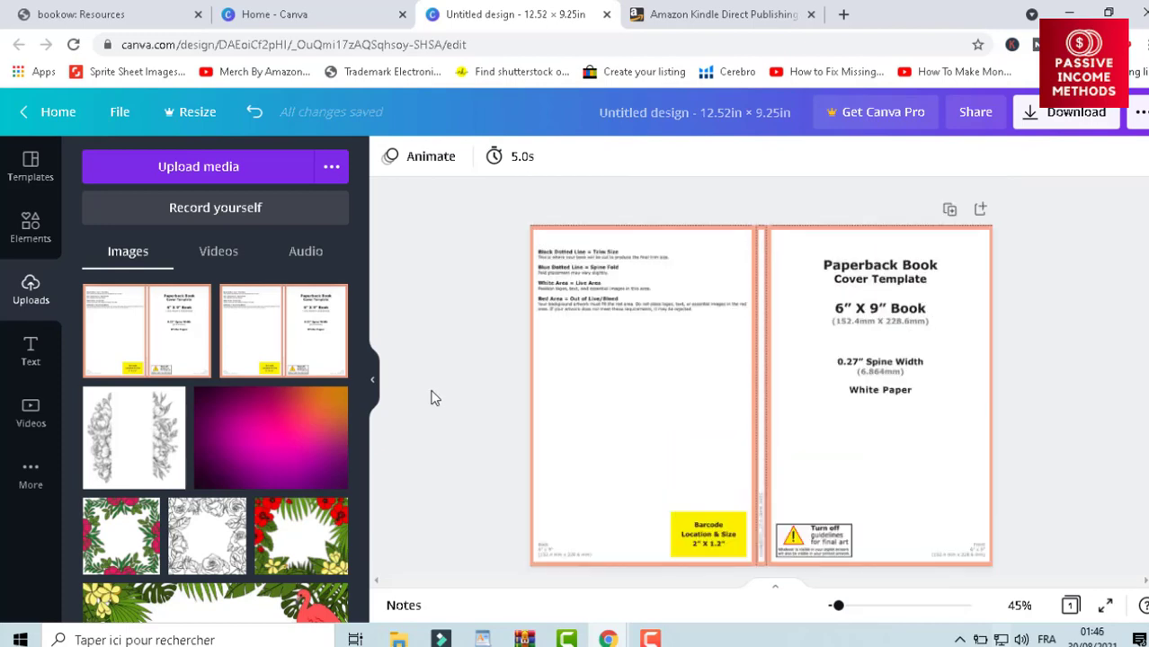
- Add the purple-orange gradient image to the front cover, rotate it to portrait and resize it to fill the panel from the spine to the page edges
{"action": "left_click_drag", "start_coordinate": [303, 452], "coordinate": [890, 405]}
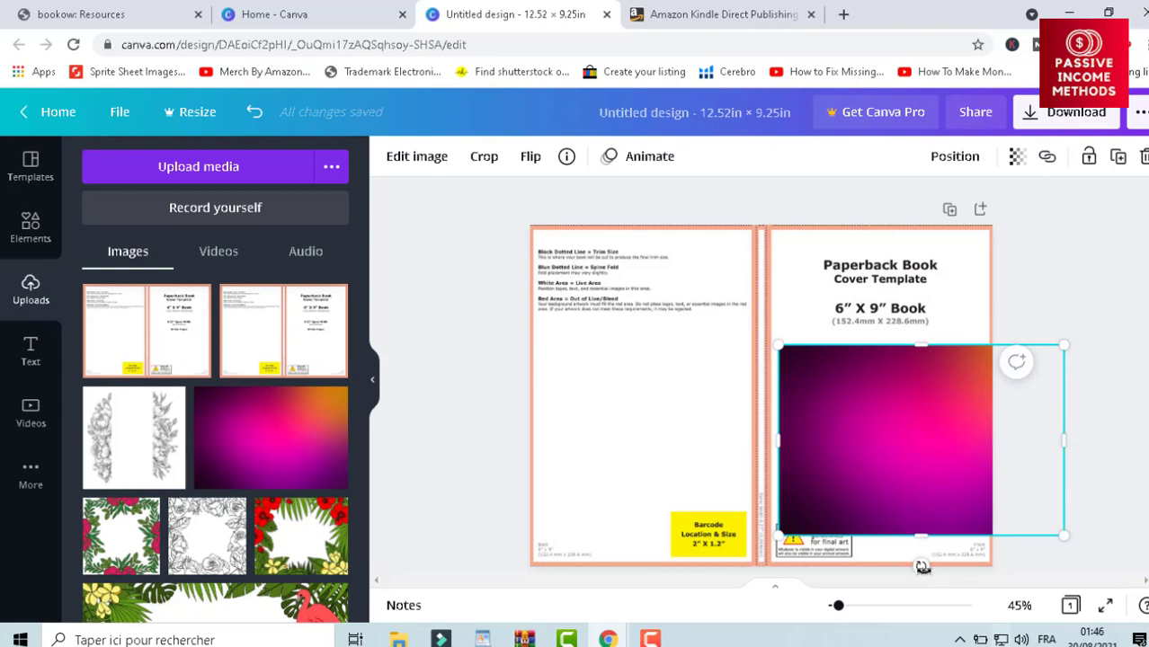
{"action": "left_click_drag", "start_coordinate": [918, 567], "coordinate": [568, 444]}
{"action": "left_click_drag", "start_coordinate": [932, 487], "coordinate": [873, 405]}
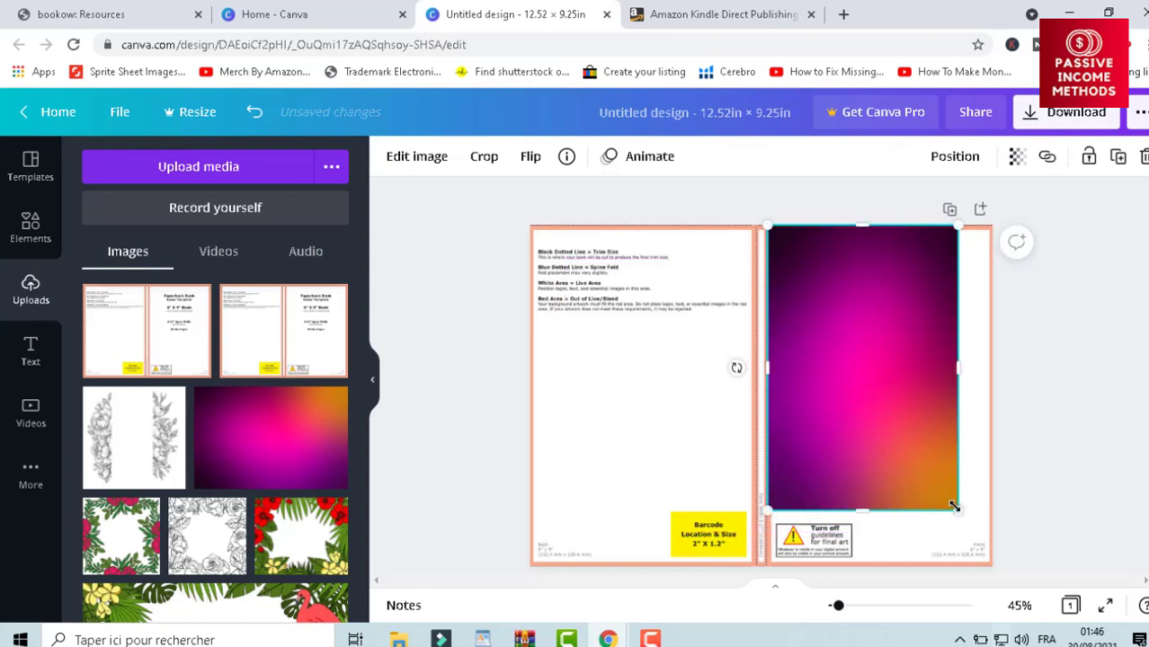
{"action": "left_click_drag", "start_coordinate": [955, 507], "coordinate": [992, 562]}
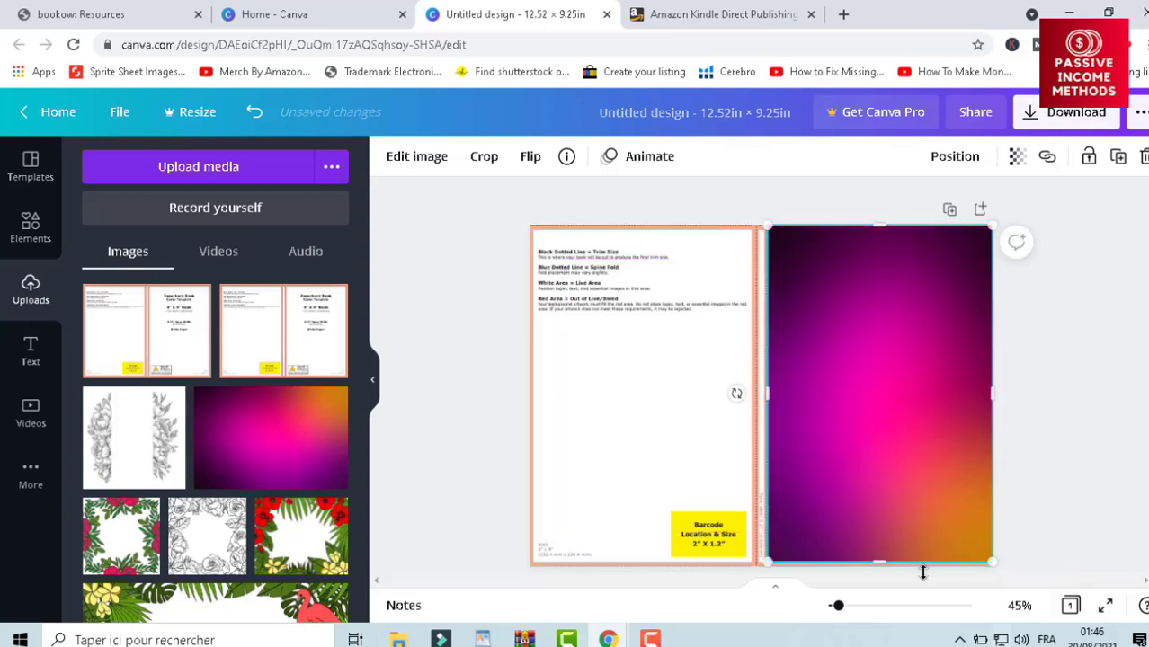
{"action": "left_click_drag", "start_coordinate": [887, 568], "coordinate": [900, 620]}
{"action": "left_click", "coordinate": [1042, 247]}
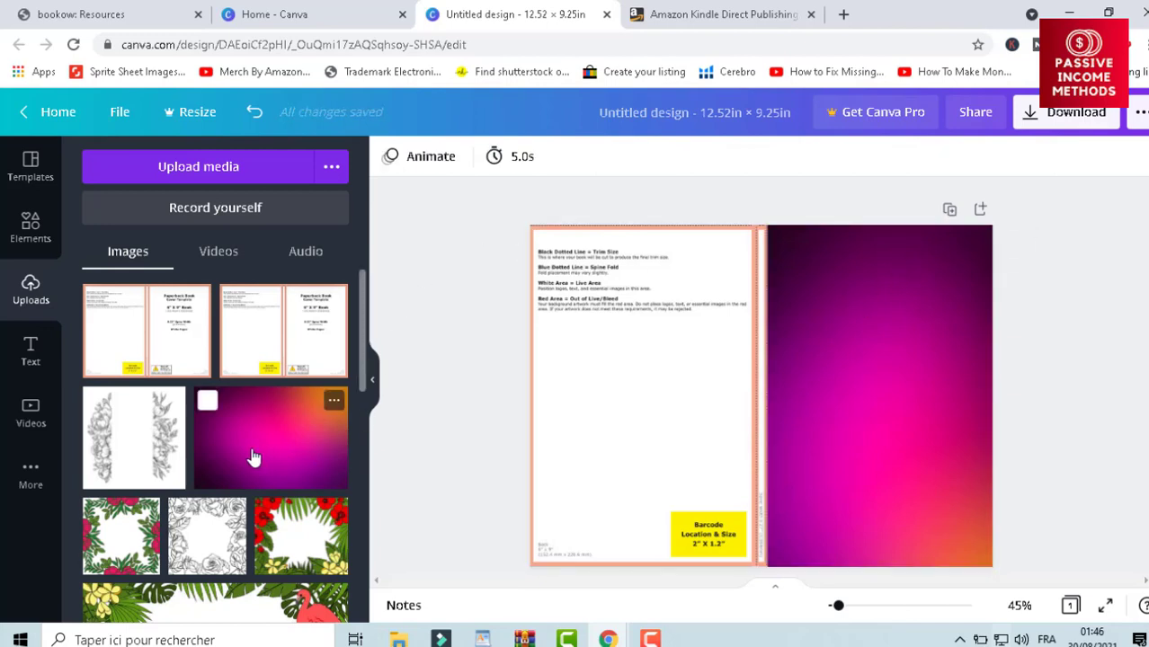
- Add a second copy of the gradient image, rotate it to portrait and align it over the back cover
{"action": "left_click_drag", "start_coordinate": [254, 458], "coordinate": [575, 387]}
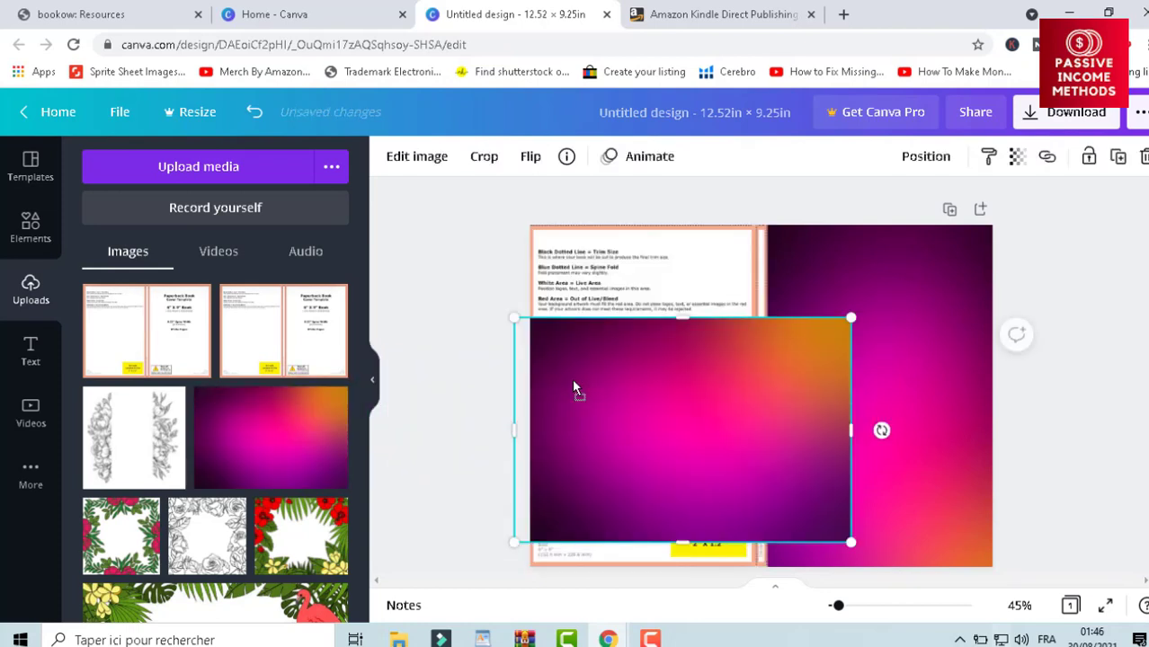
{"action": "left_click_drag", "start_coordinate": [660, 424], "coordinate": [596, 416]}
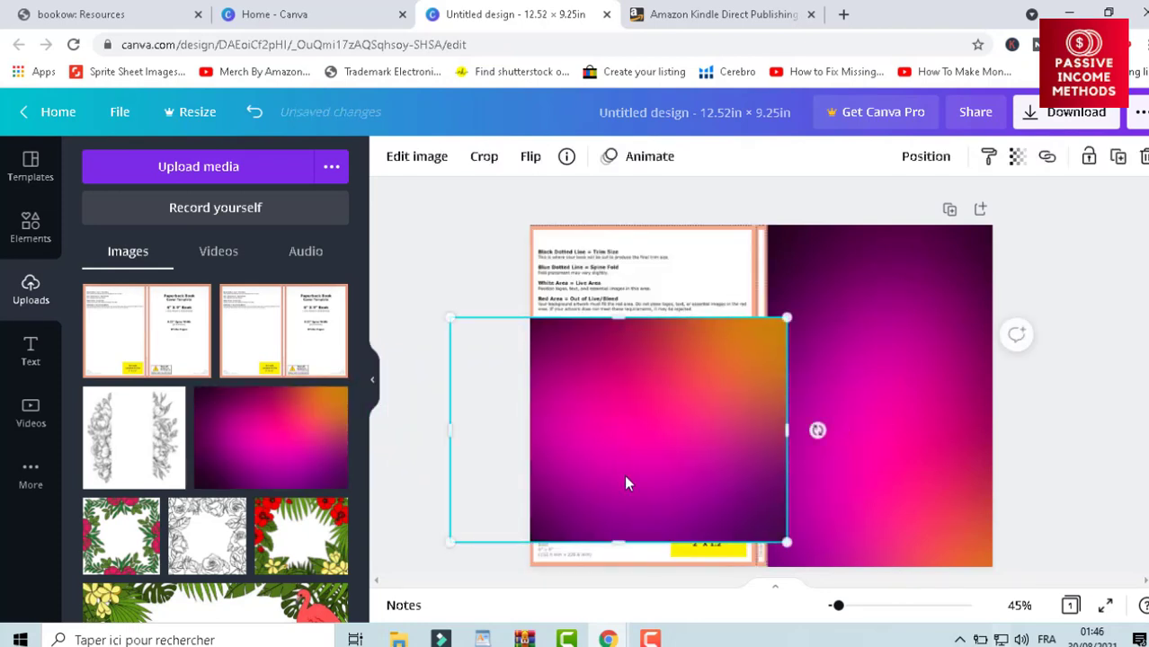
{"action": "left_click_drag", "start_coordinate": [816, 430], "coordinate": [665, 586]}
{"action": "left_click_drag", "start_coordinate": [636, 481], "coordinate": [640, 473]}
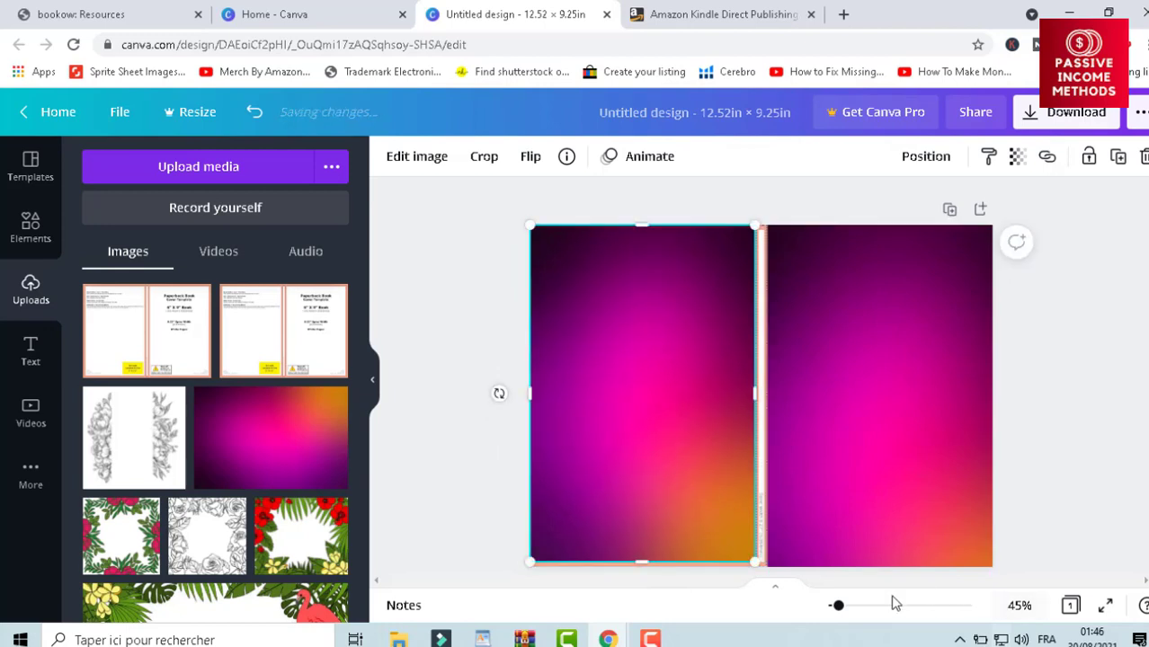
- Extend the inner edge of the back cover's gradient to the template's spine fold line
{"action": "scroll", "coordinate": [845, 610], "scroll_direction": "down", "scroll_amount": 1}
{"action": "left_click", "coordinate": [850, 609]}
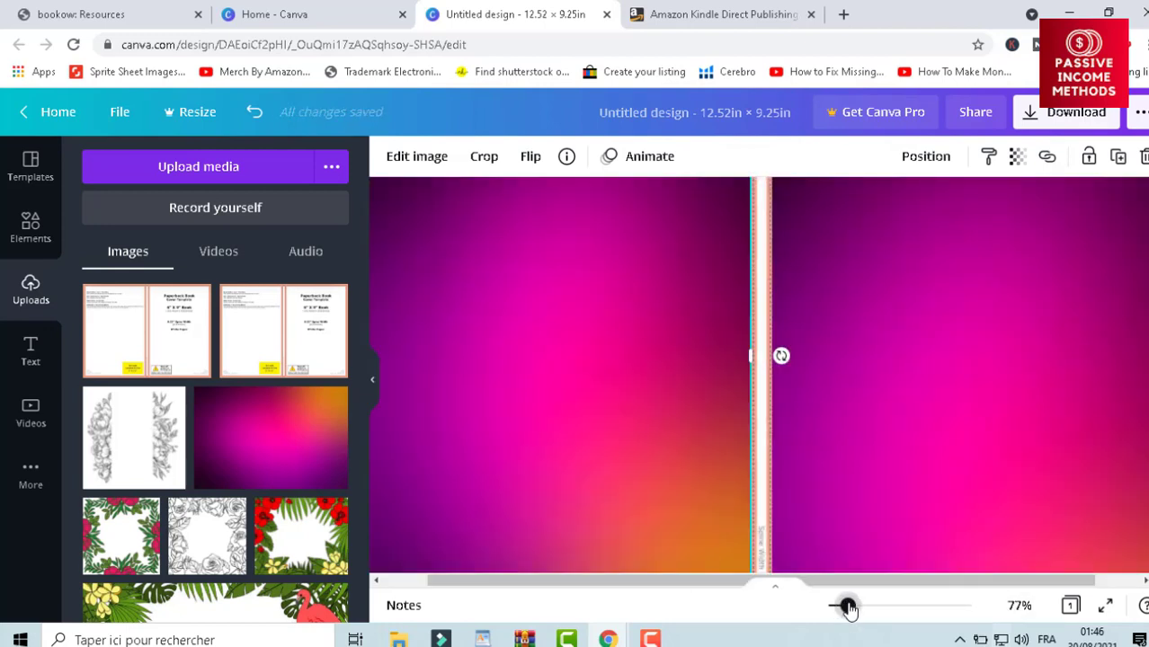
{"action": "mouse_move", "coordinate": [745, 356]}
{"action": "left_mouse_down"}
{"action": "mouse_move", "coordinate": [726, 356]}
{"action": "mouse_move", "coordinate": [747, 357]}
{"action": "left_mouse_up"}
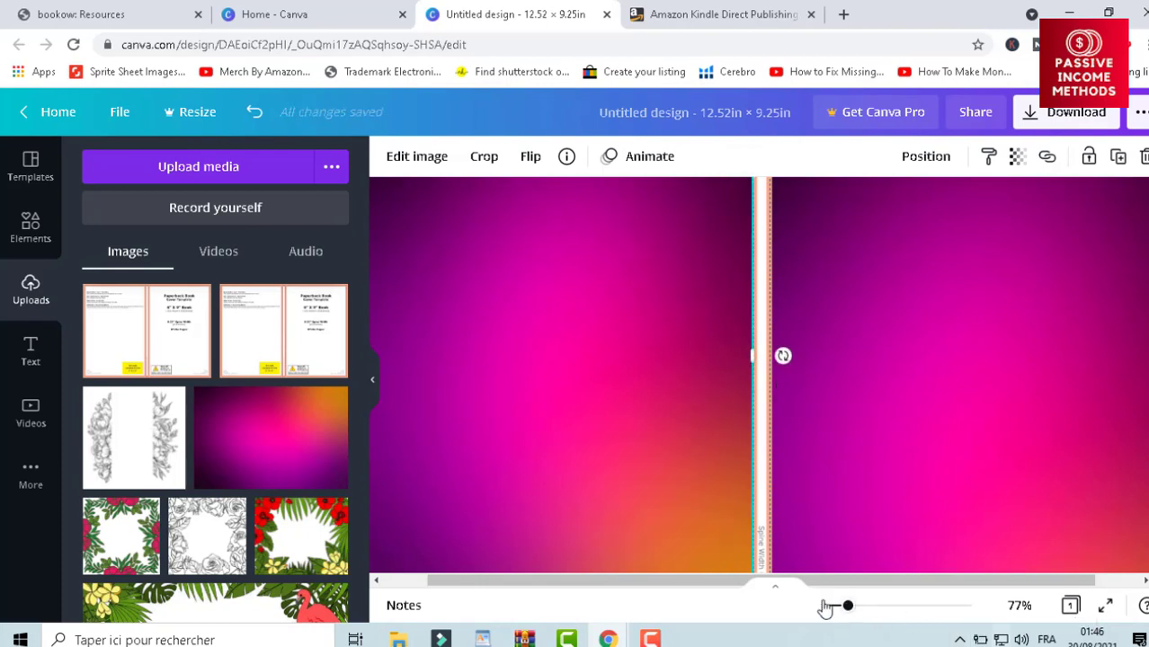
- Stretch the back cover's gradient image downward so it covers the page to its bottom edge
{"action": "left_click_drag", "start_coordinate": [843, 607], "coordinate": [834, 606]}
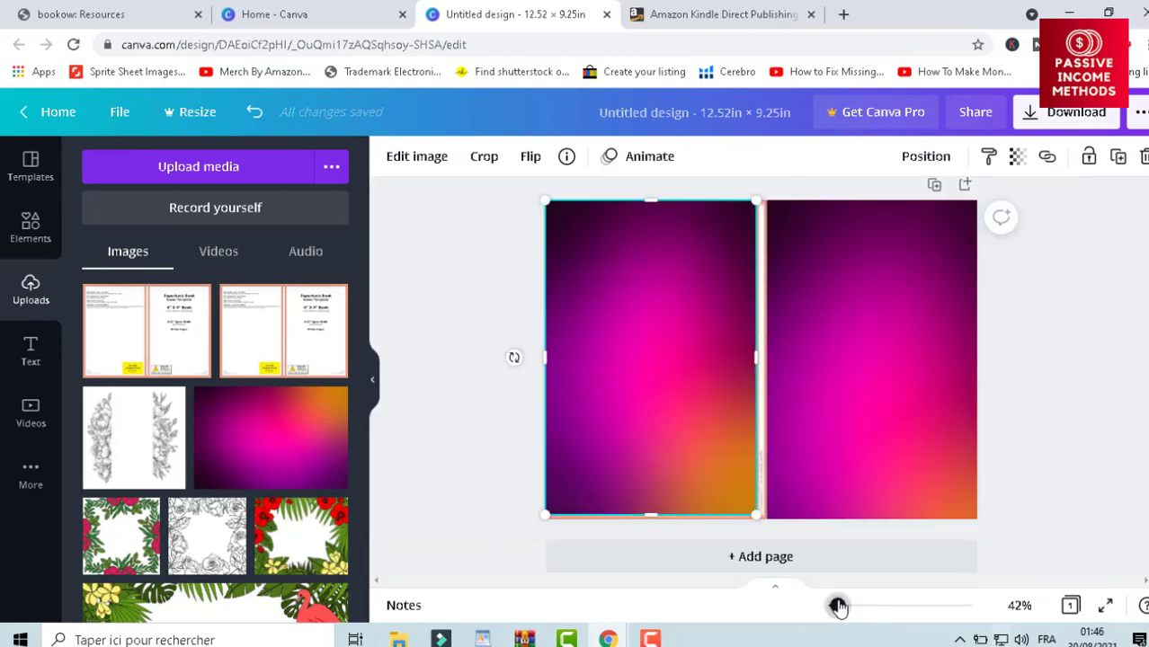
{"action": "left_click_drag", "start_coordinate": [651, 516], "coordinate": [653, 572]}
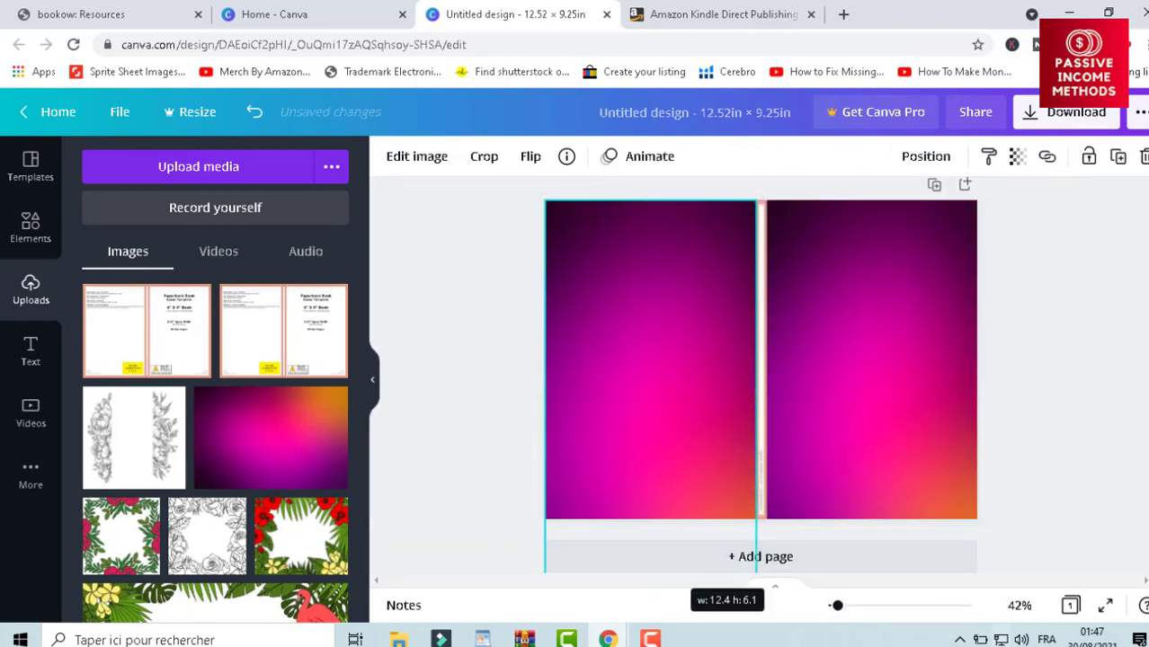
{"action": "left_click", "coordinate": [473, 300]}
{"action": "scroll", "coordinate": [526, 306], "scroll_direction": "down", "scroll_amount": 1}
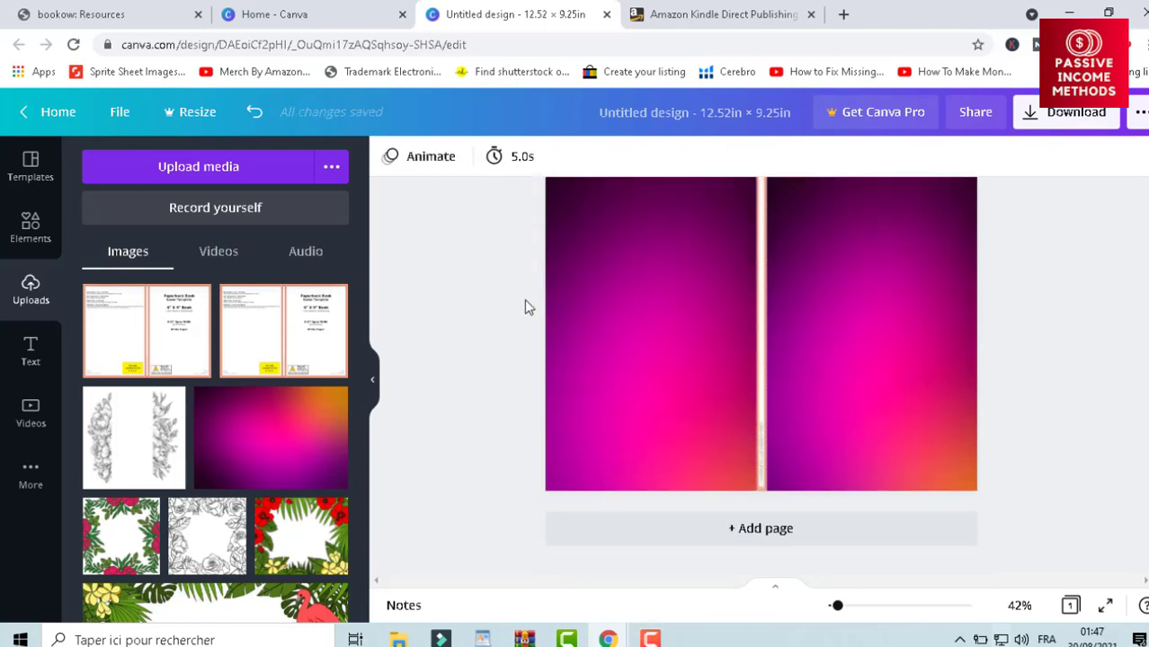
{"action": "scroll", "coordinate": [526, 306], "scroll_direction": "up", "scroll_amount": 1}
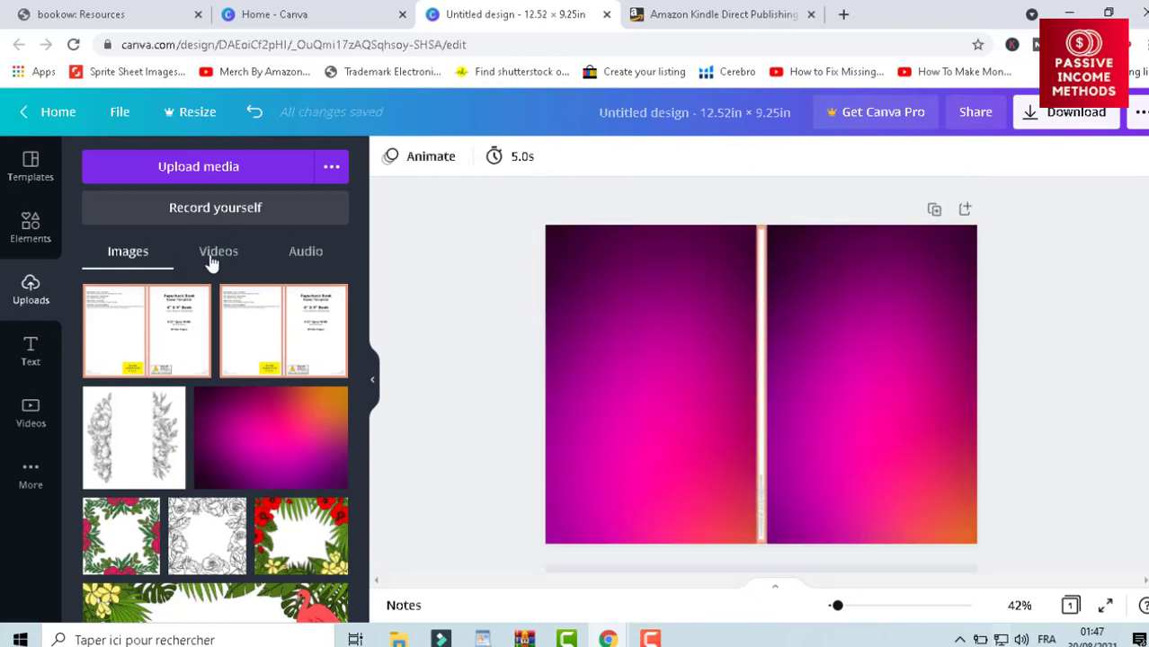
- Add the solid square shape from the recently used elements and color it white
{"action": "left_click", "coordinate": [27, 225]}
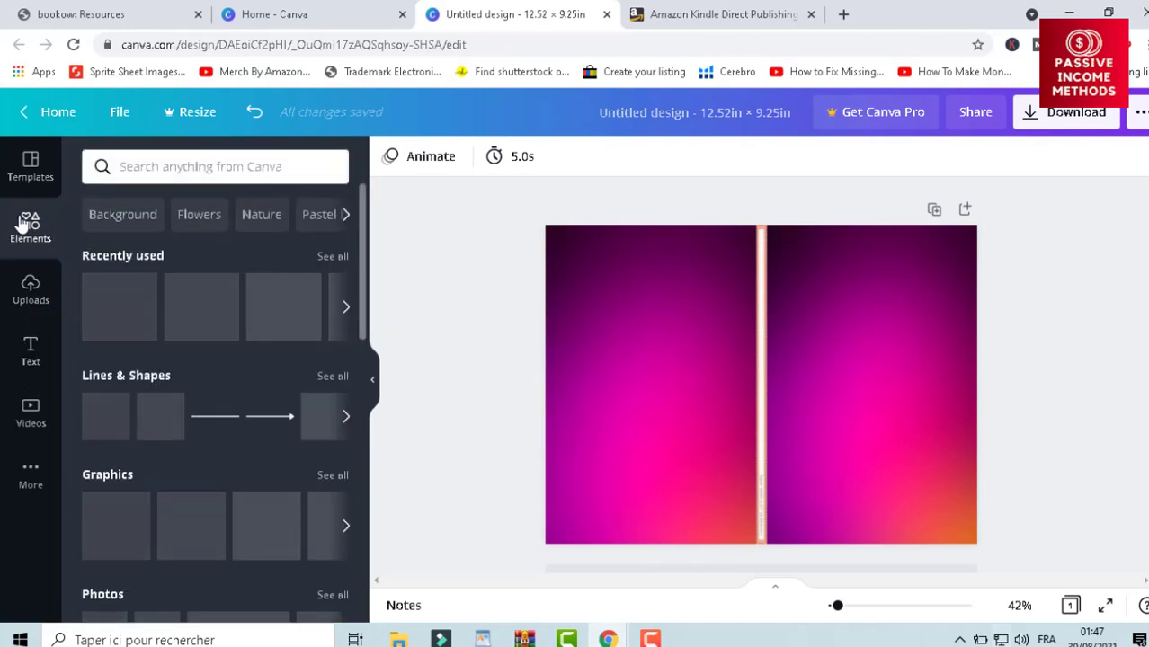
{"action": "left_click", "coordinate": [332, 257]}
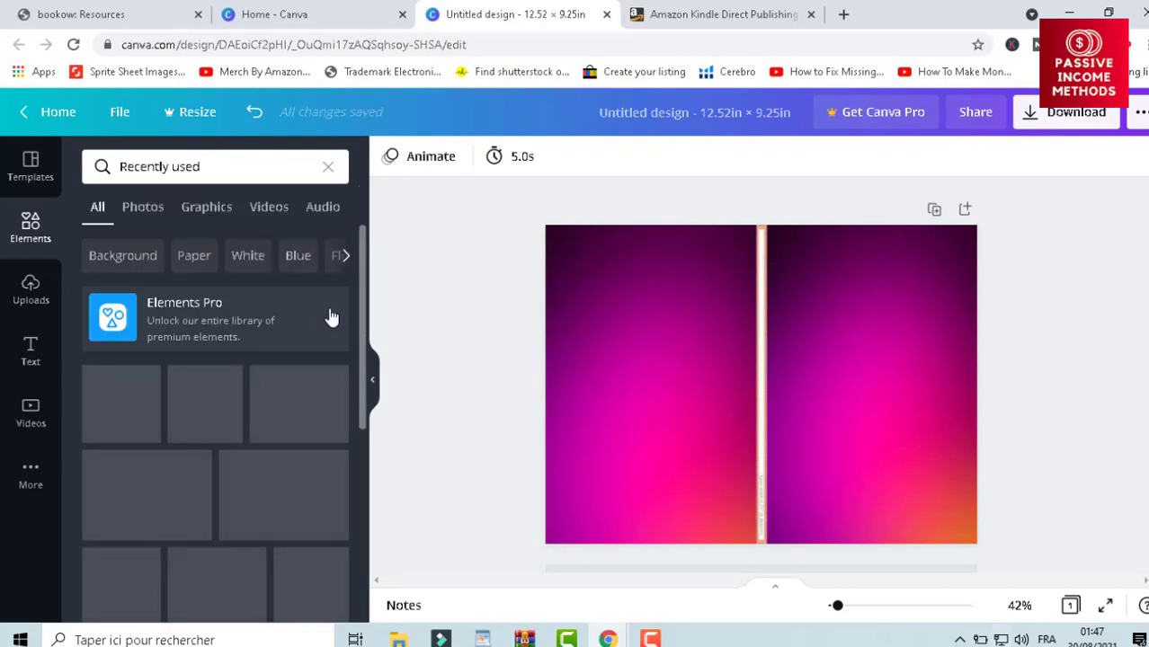
{"action": "scroll", "coordinate": [301, 318], "scroll_direction": "down", "scroll_amount": 1}
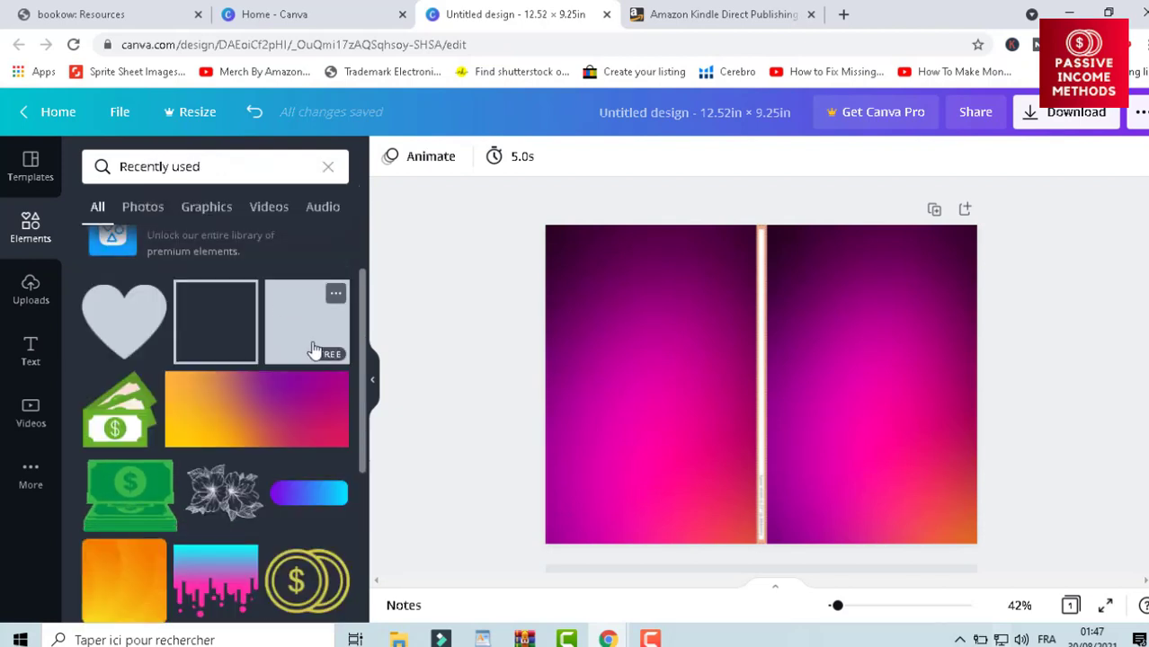
{"action": "left_click", "coordinate": [298, 317]}
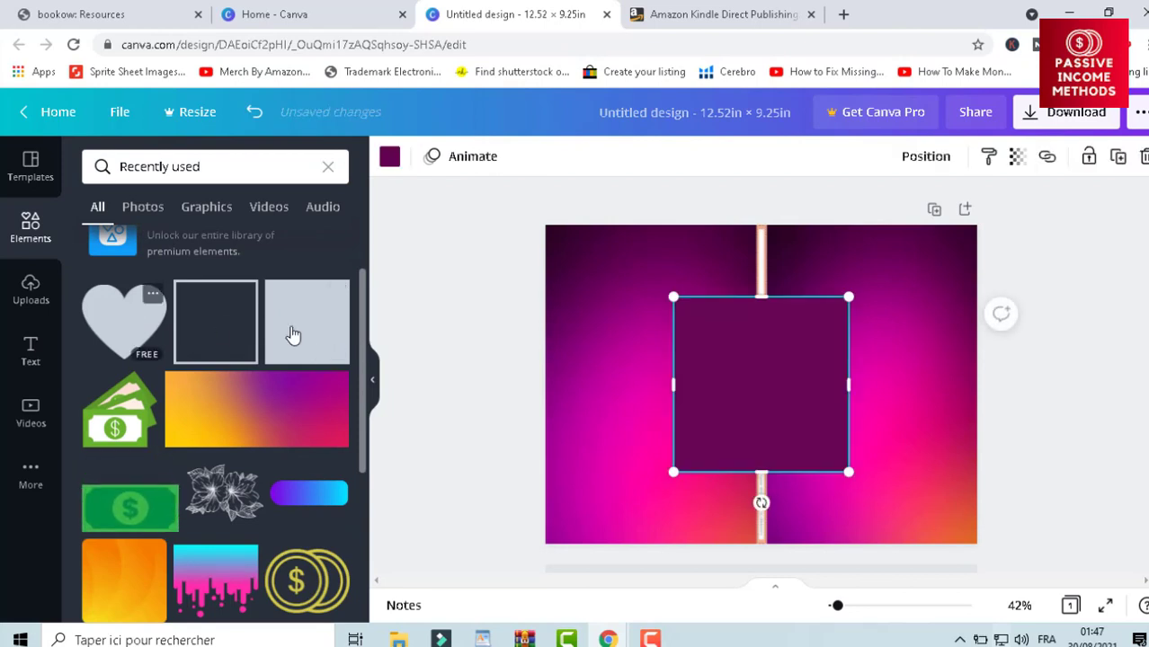
{"action": "left_click", "coordinate": [387, 161]}
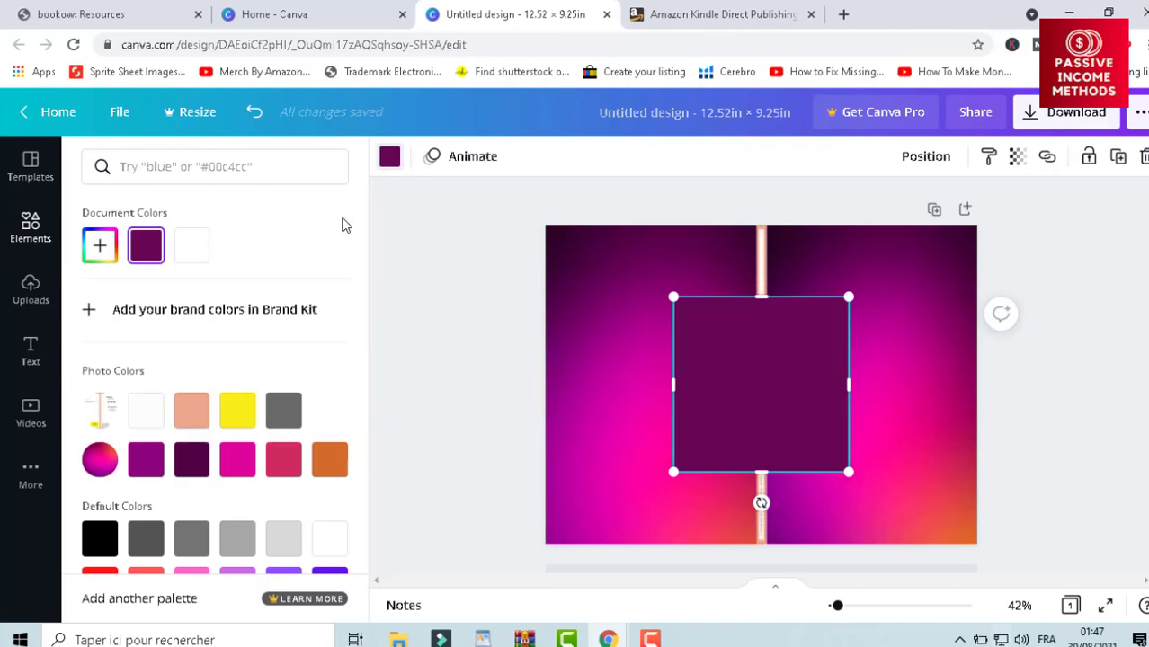
{"action": "left_click", "coordinate": [189, 256]}
- Stretch the white square to the full page height across the spine and send it to the back behind both gradients
{"action": "left_click_drag", "start_coordinate": [764, 409], "coordinate": [770, 329]}
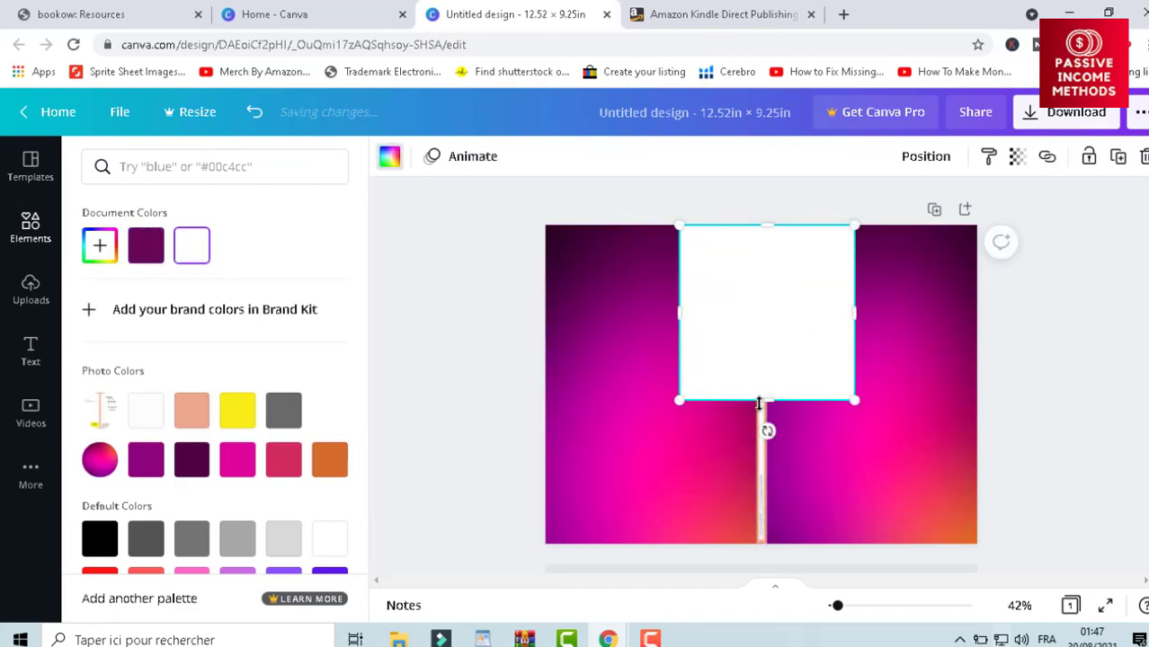
{"action": "left_click_drag", "start_coordinate": [765, 401], "coordinate": [774, 552]}
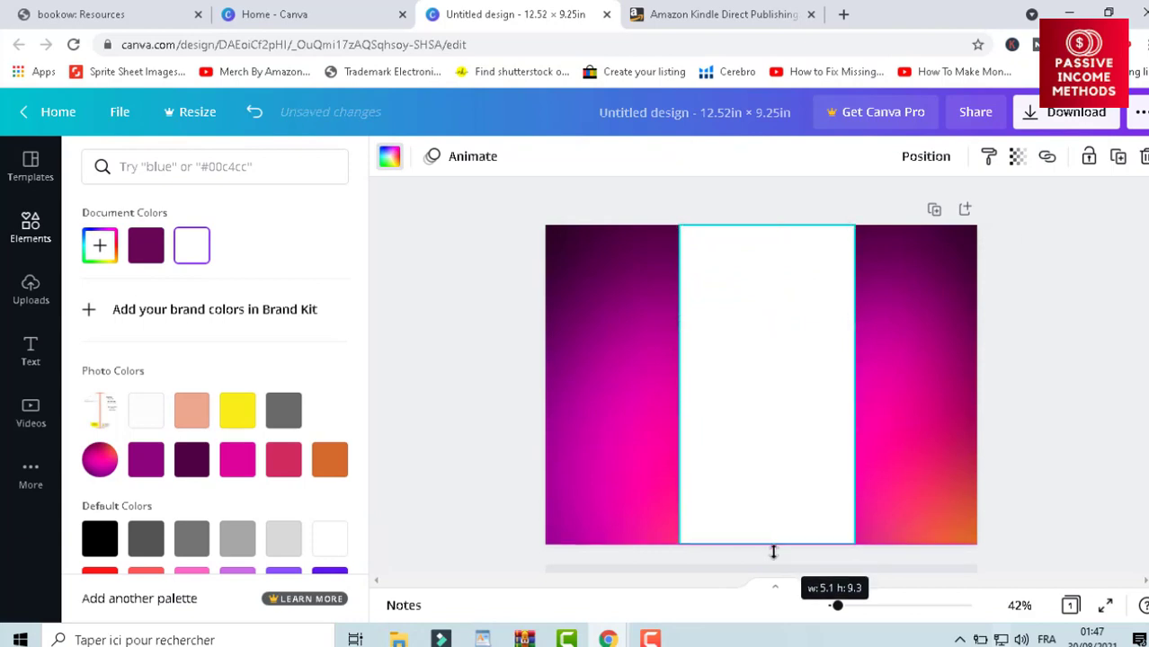
{"action": "right_click", "coordinate": [765, 391]}
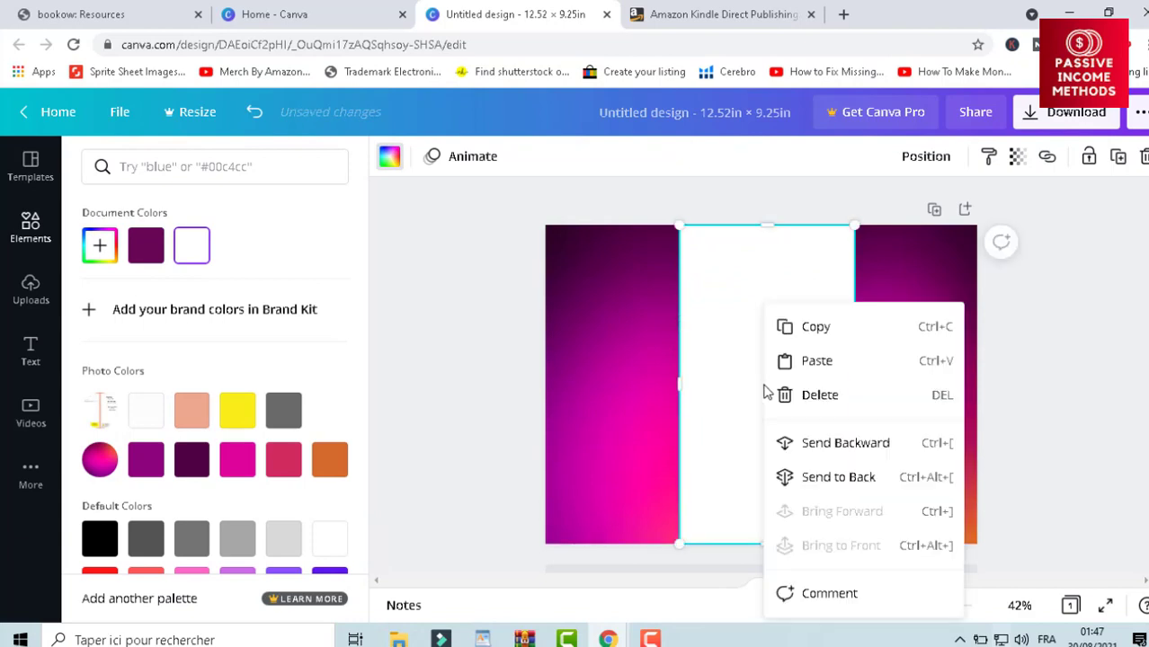
{"action": "left_click", "coordinate": [795, 479]}
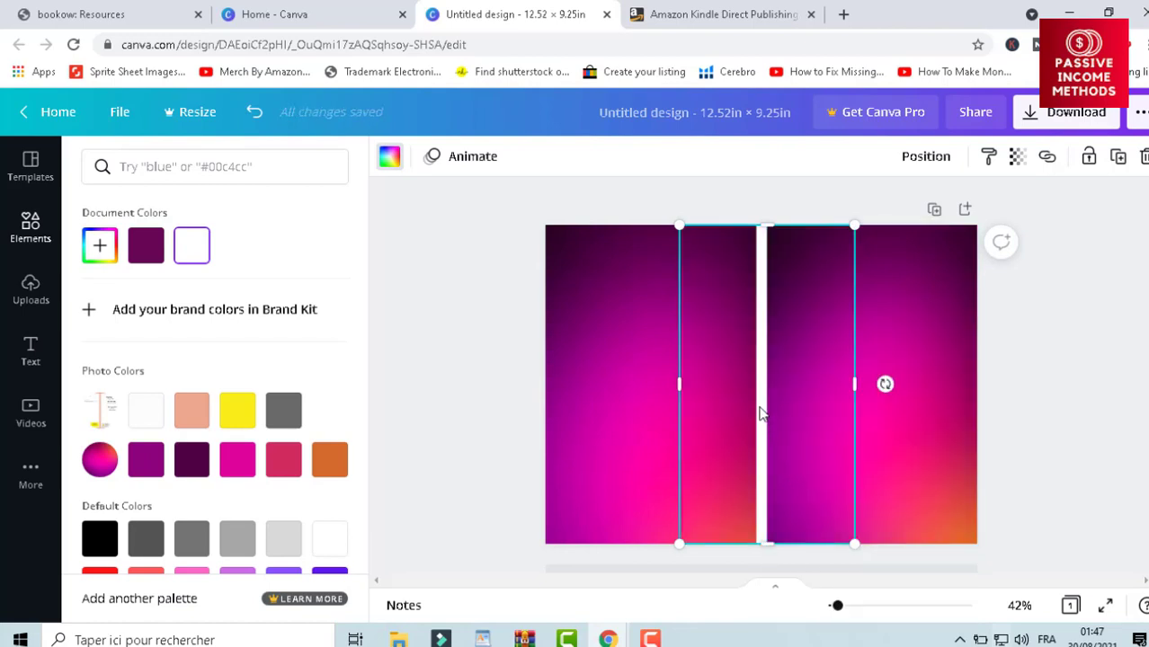
{"action": "left_click", "coordinate": [1028, 268]}
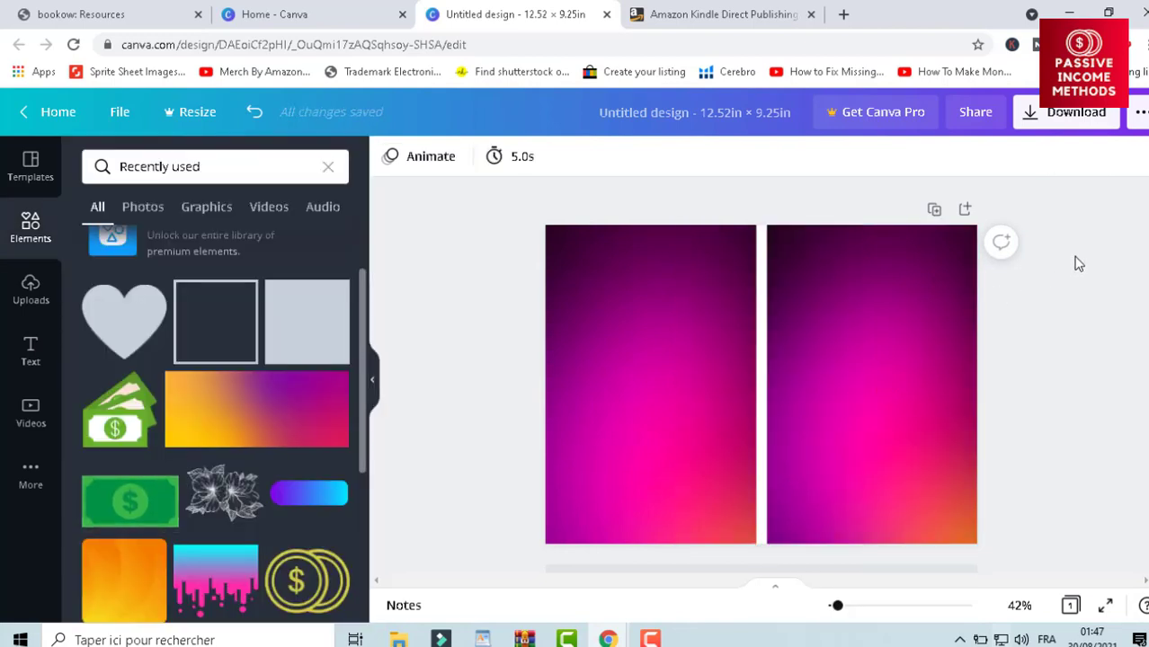
- Try yellow, crimson, orange, gray and black as the fill color of the spine shape
{"action": "left_click", "coordinate": [761, 315]}
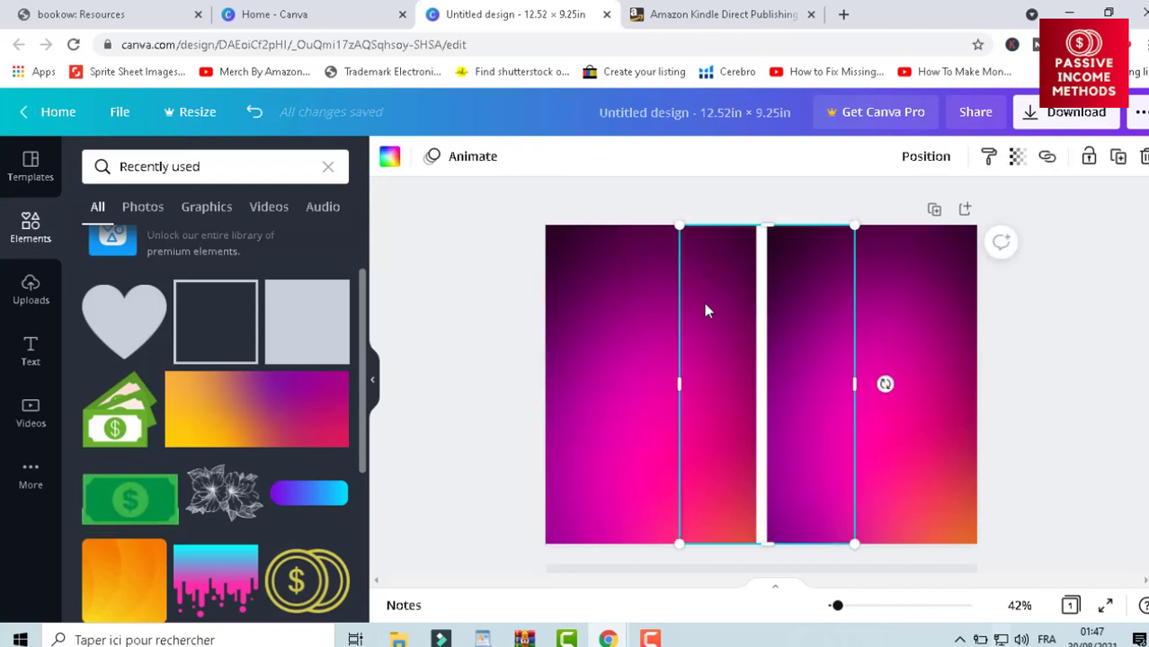
{"action": "left_click", "coordinate": [389, 157]}
{"action": "left_click", "coordinate": [233, 414]}
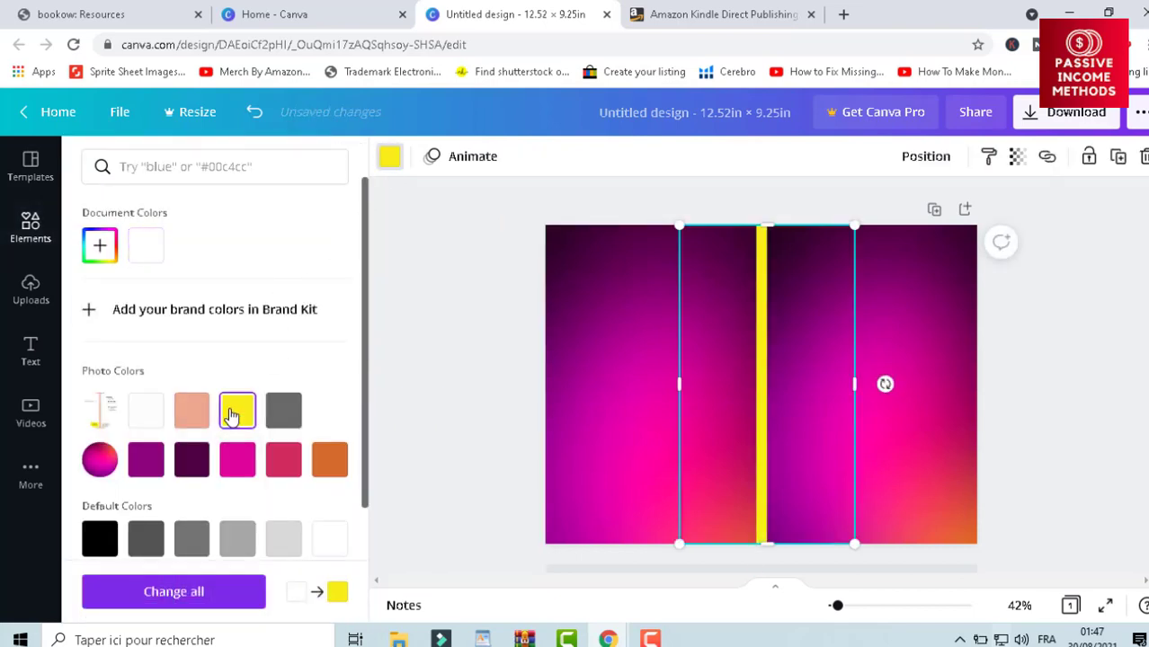
{"action": "left_click", "coordinate": [287, 467]}
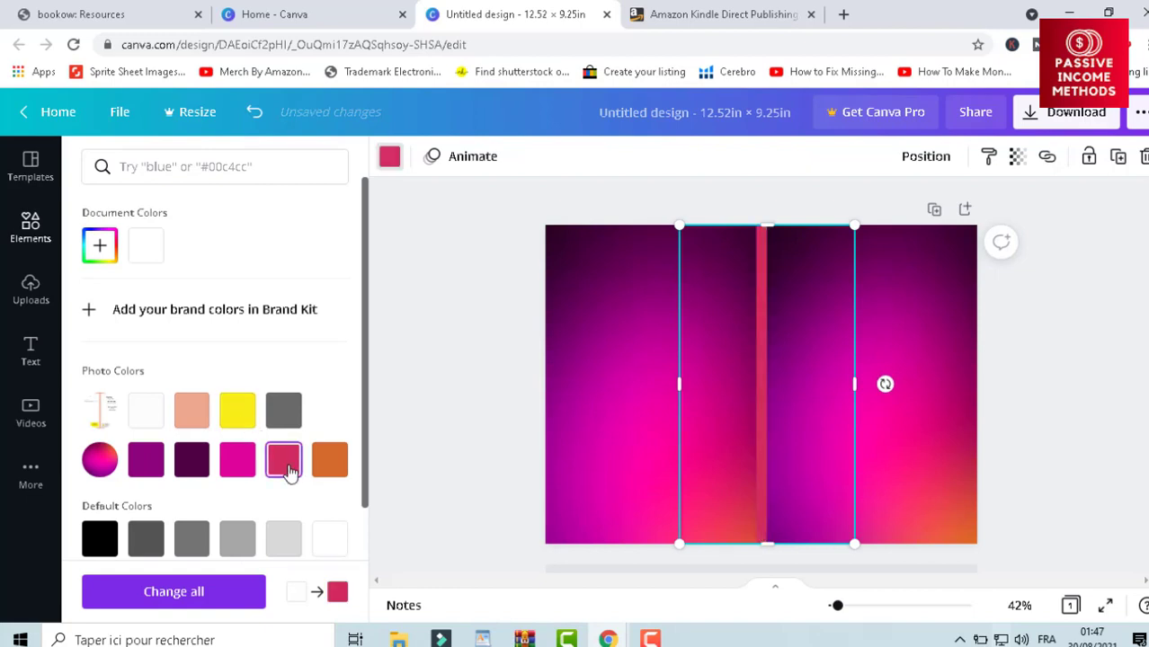
{"action": "left_click", "coordinate": [321, 470]}
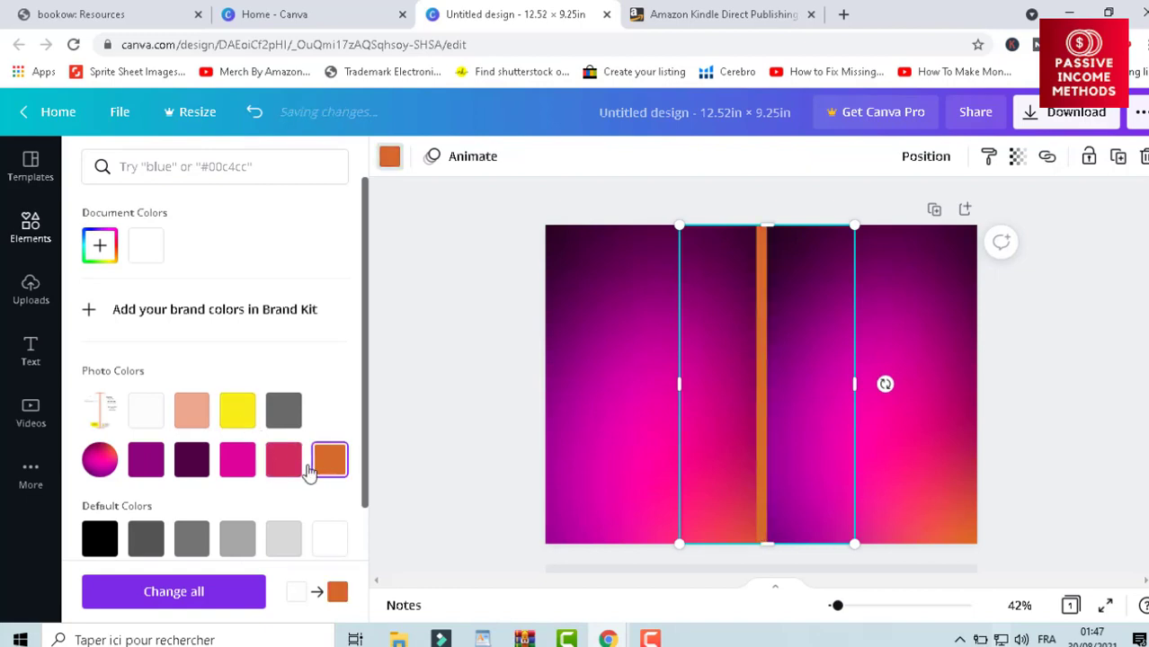
{"action": "left_click", "coordinate": [160, 537]}
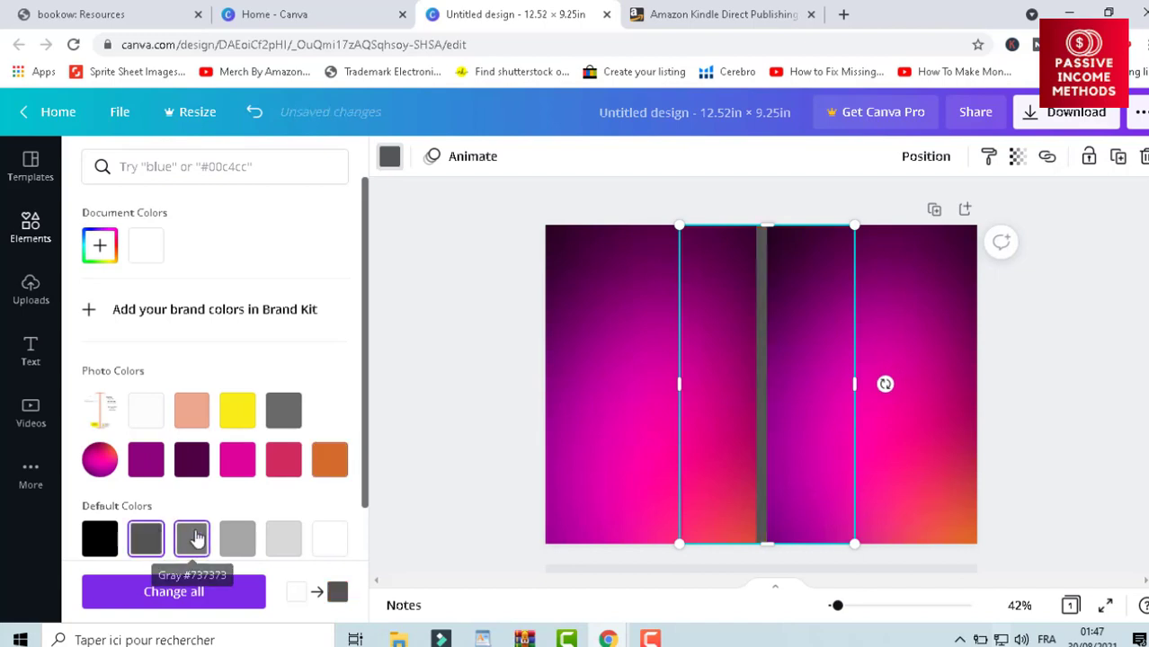
{"action": "left_click", "coordinate": [192, 538]}
{"action": "left_click", "coordinate": [100, 544]}
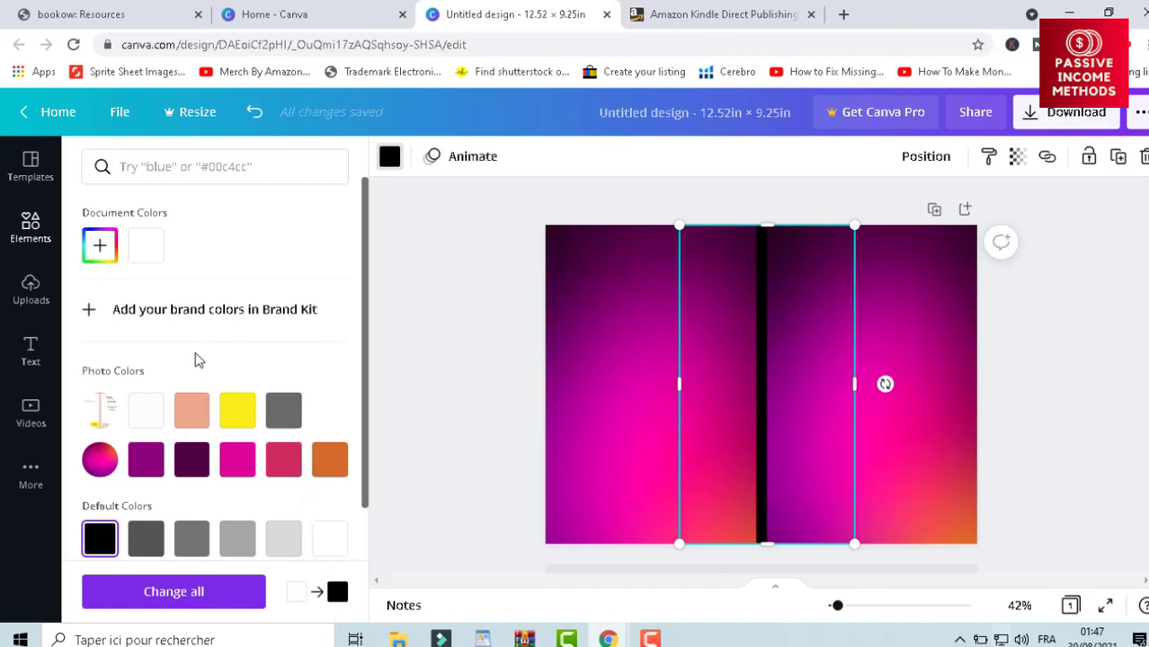
- Fill the spine shape with the white shade from the photo colors
{"action": "left_click", "coordinate": [146, 410]}
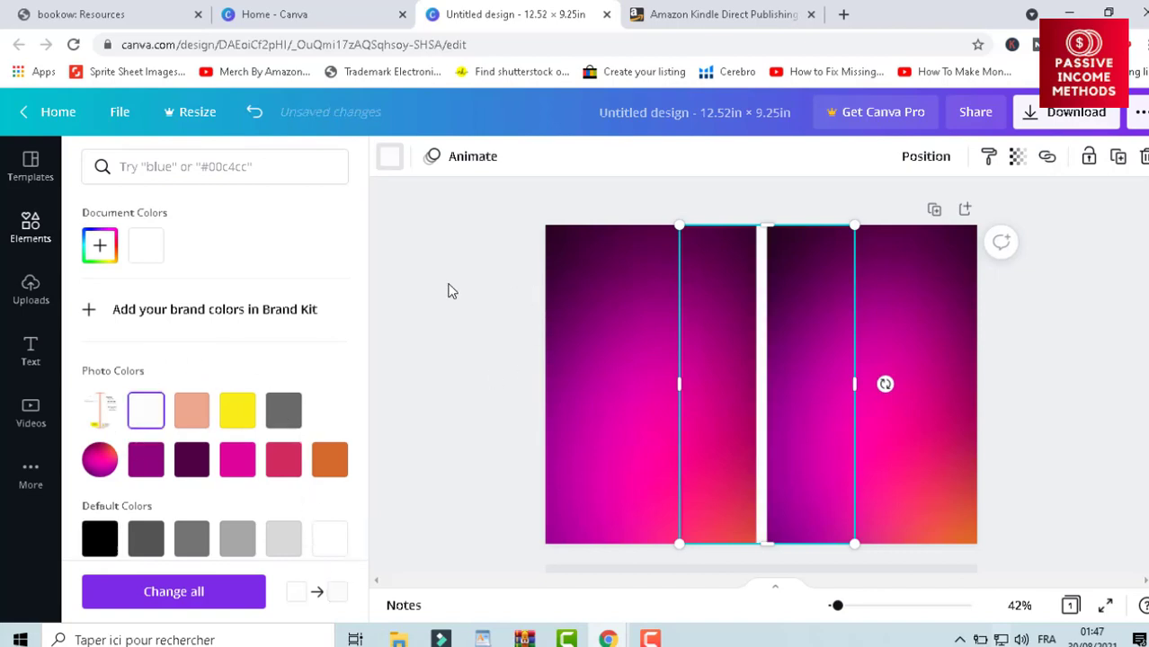
{"action": "left_click", "coordinate": [451, 290]}
{"action": "left_click", "coordinate": [472, 300]}
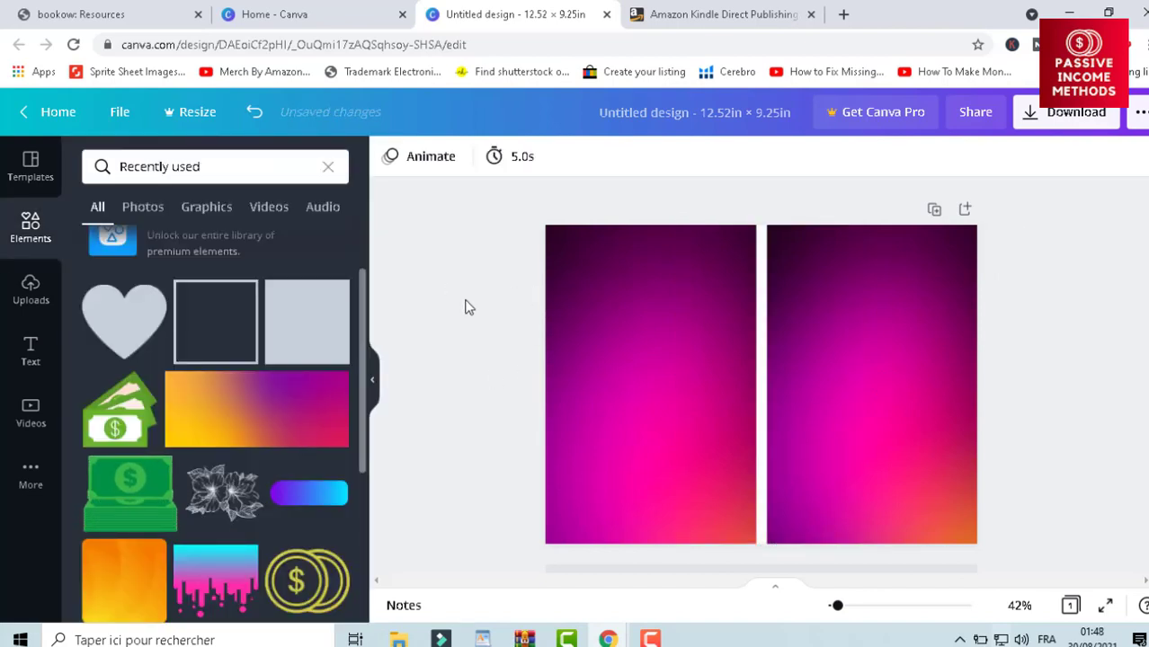
- Add the "COFFEE PLEASE" font combination and shrink it to a font size of about 65.9 within the front cover
{"action": "left_click", "coordinate": [31, 346]}
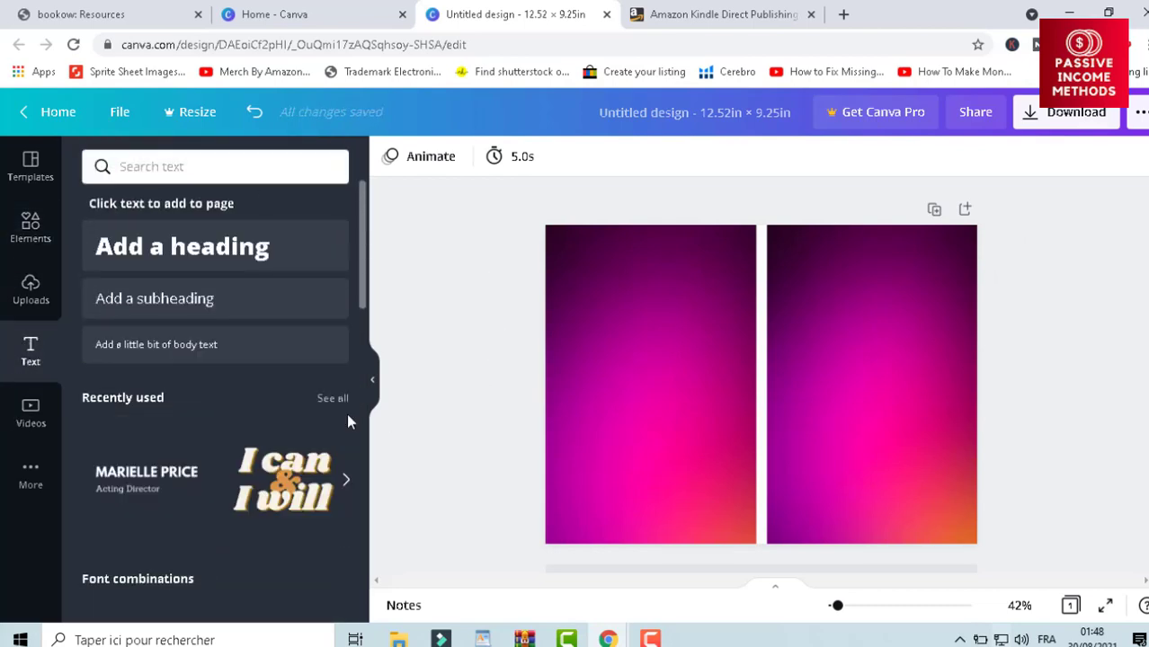
{"action": "scroll", "coordinate": [362, 360], "scroll_direction": "down", "scroll_amount": 3}
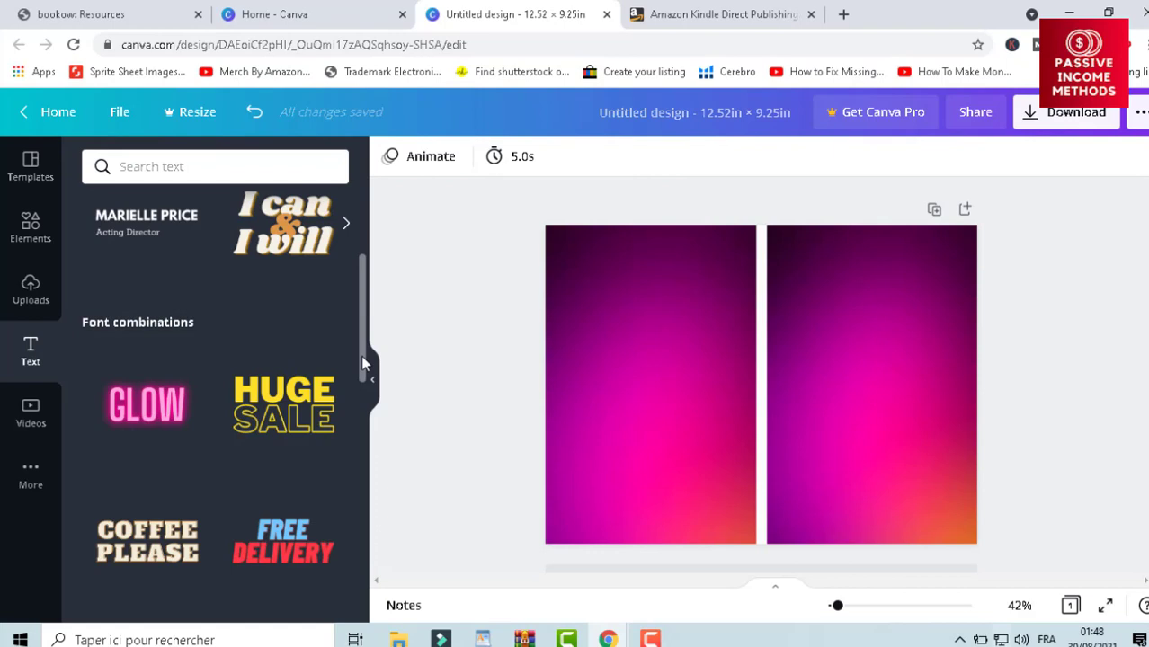
{"action": "scroll", "coordinate": [362, 360], "scroll_direction": "down", "scroll_amount": 2}
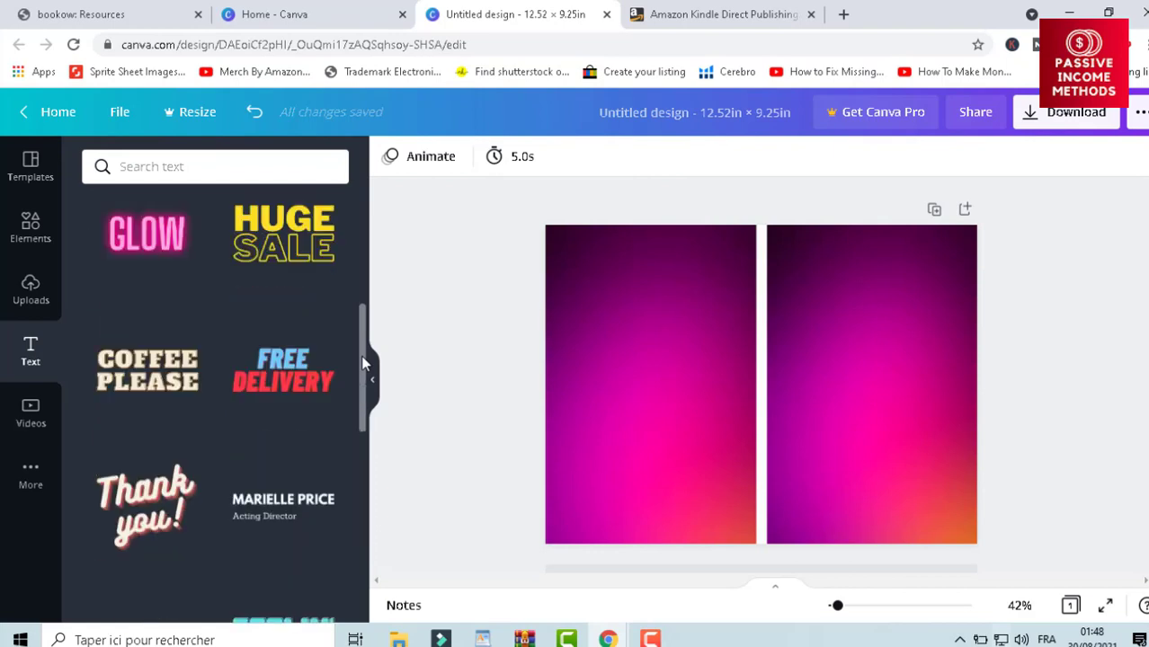
{"action": "left_click", "coordinate": [180, 360]}
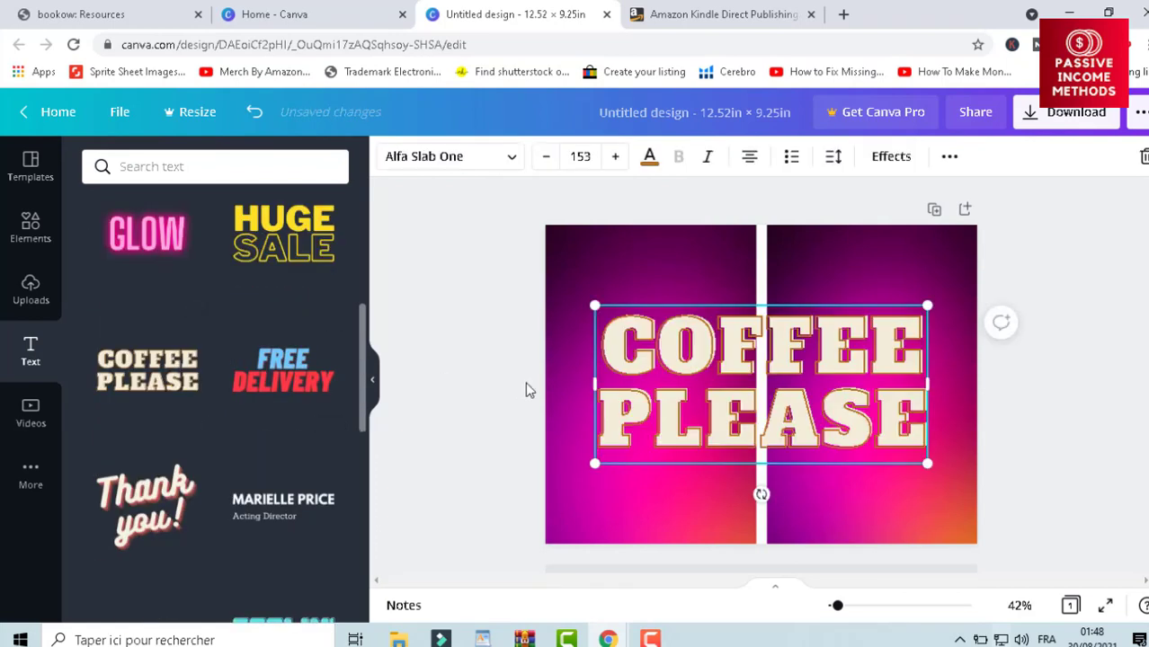
{"action": "left_click_drag", "start_coordinate": [594, 463], "coordinate": [832, 376]}
- Replace the front cover's placeholder text with the title "NOTEBOOK FOR KIDS" on three lines
{"action": "double_click", "coordinate": [851, 328]}
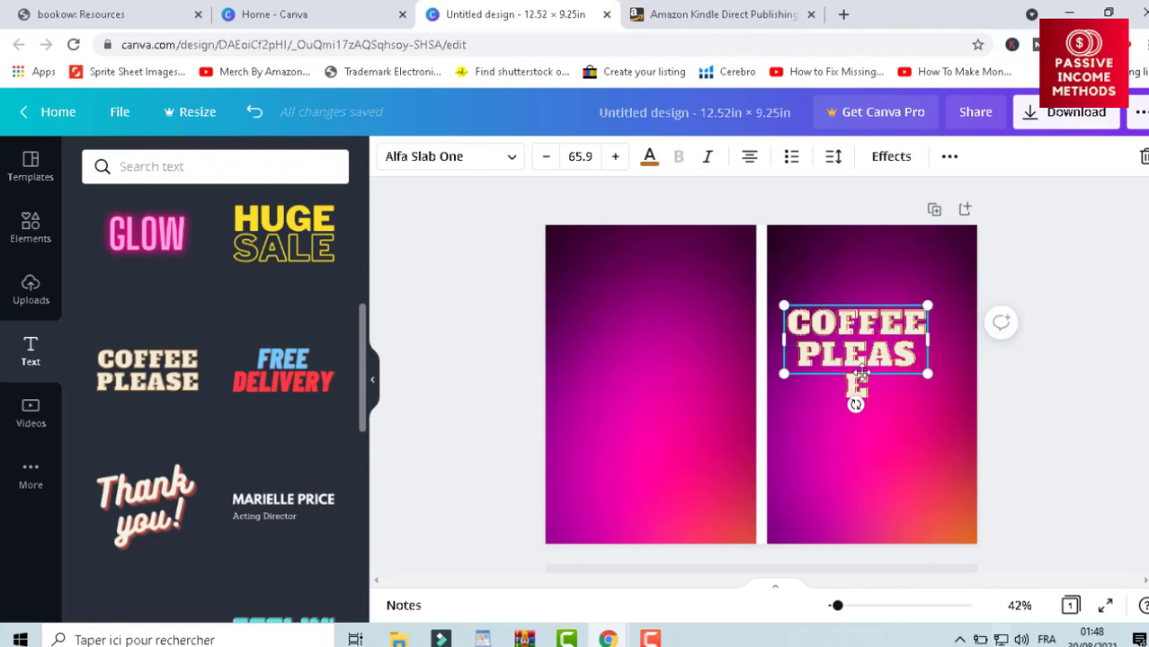
{"action": "left_click", "coordinate": [857, 385]}
{"action": "left_click", "coordinate": [864, 360]}
{"action": "double_click", "coordinate": [860, 354]}
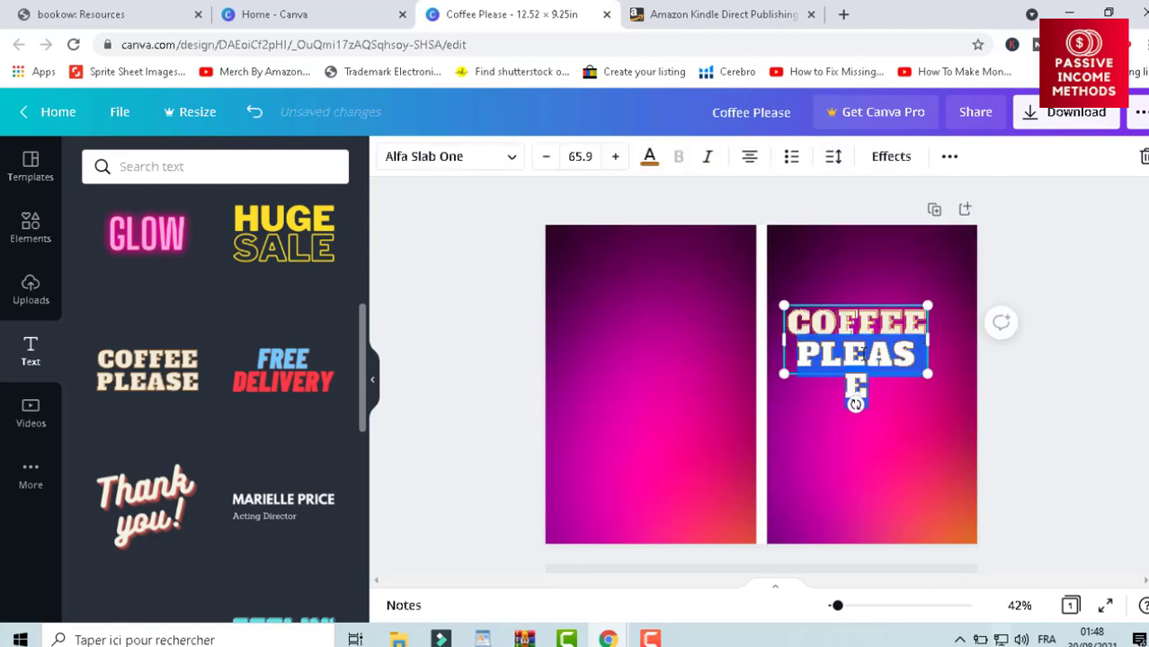
{"action": "key", "text": "BackSpace"}
{"action": "key", "text": "ctrl+a"}
{"action": "key", "text": "BackSpace"}
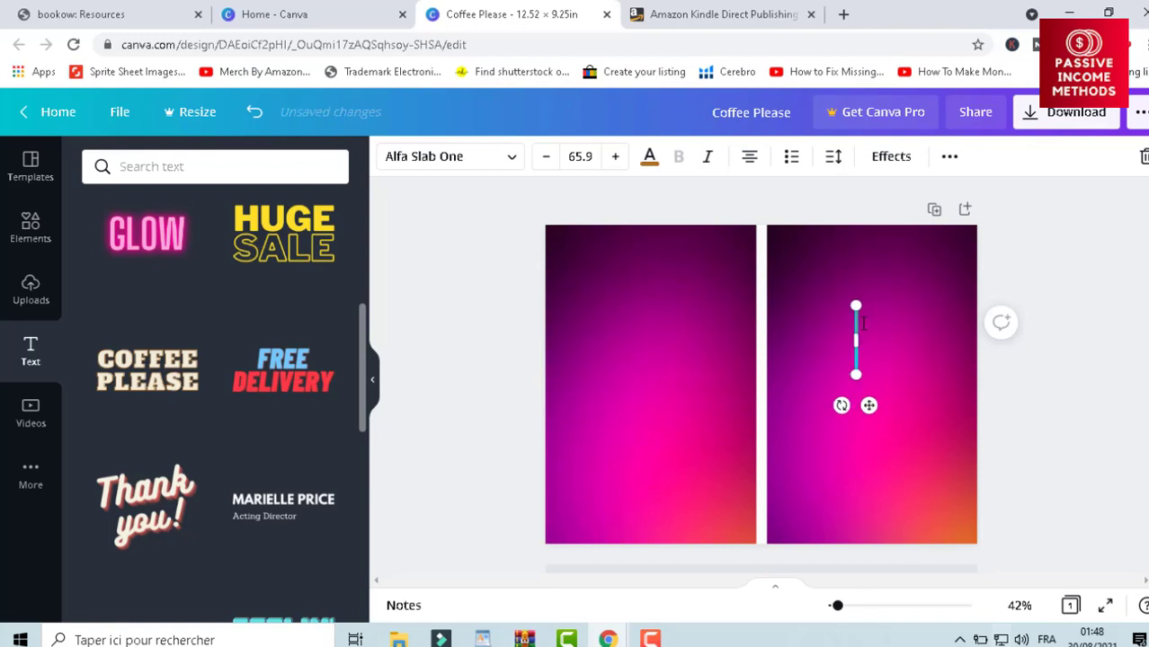
{"action": "type", "text": "NO"}
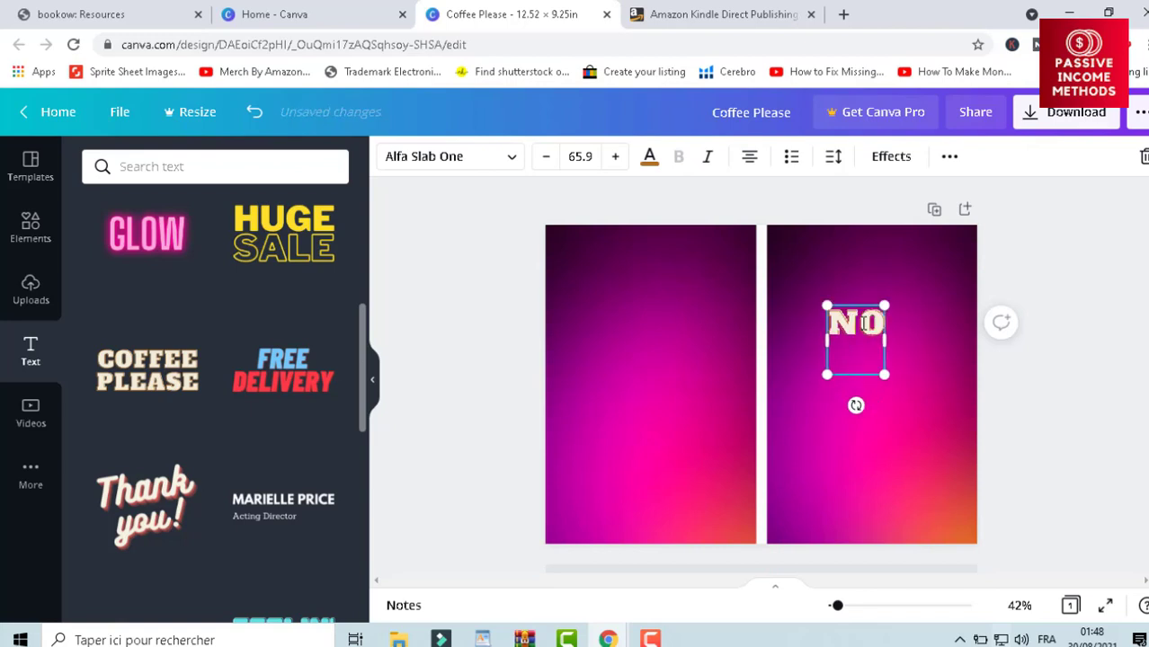
{"action": "type", "text": "TEBOOK"}
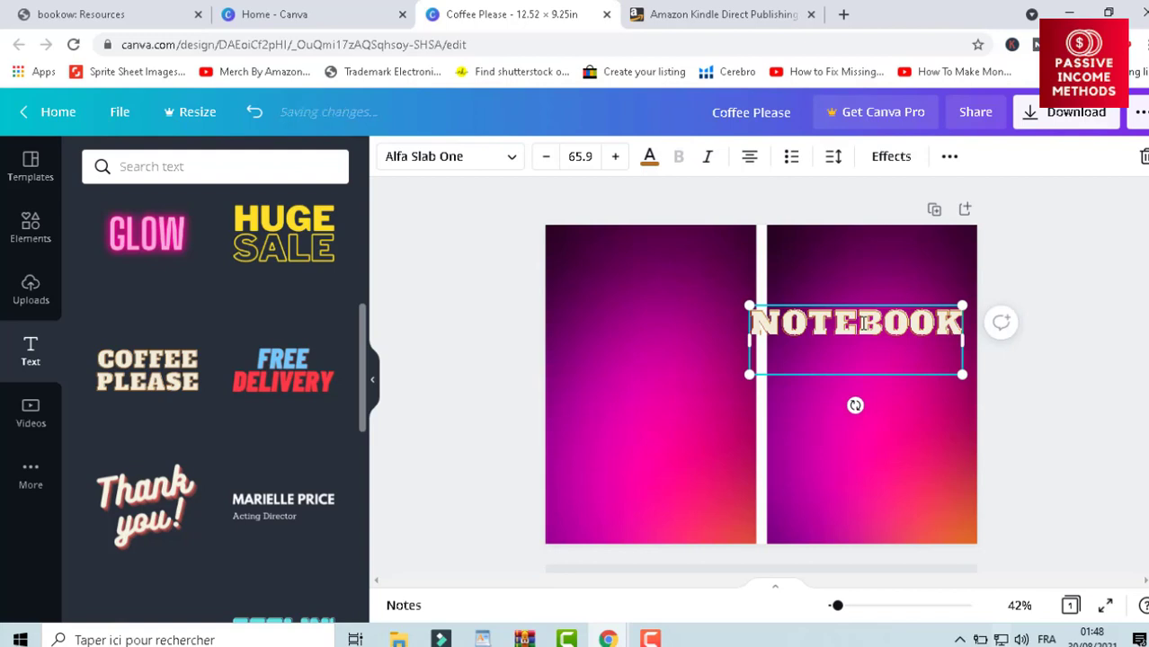
{"action": "key", "text": "Return"}
{"action": "type", "text": "FOR"}
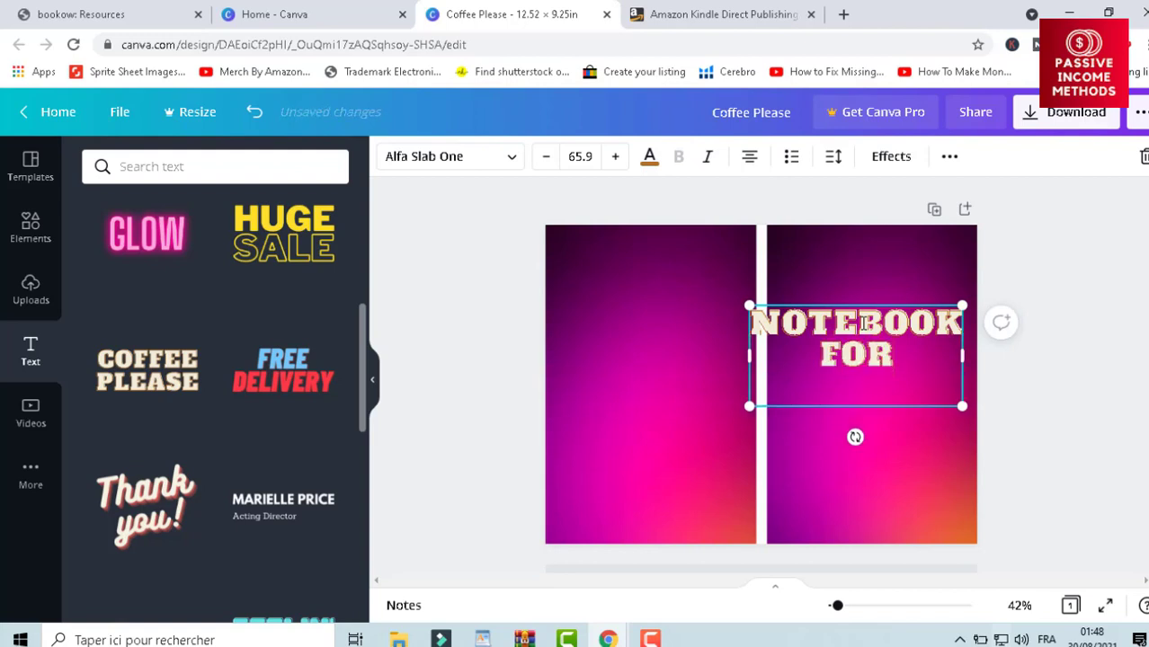
{"action": "key", "text": "BackSpace"}
{"action": "key", "text": "Return"}
{"action": "type", "text": "KIDS"}
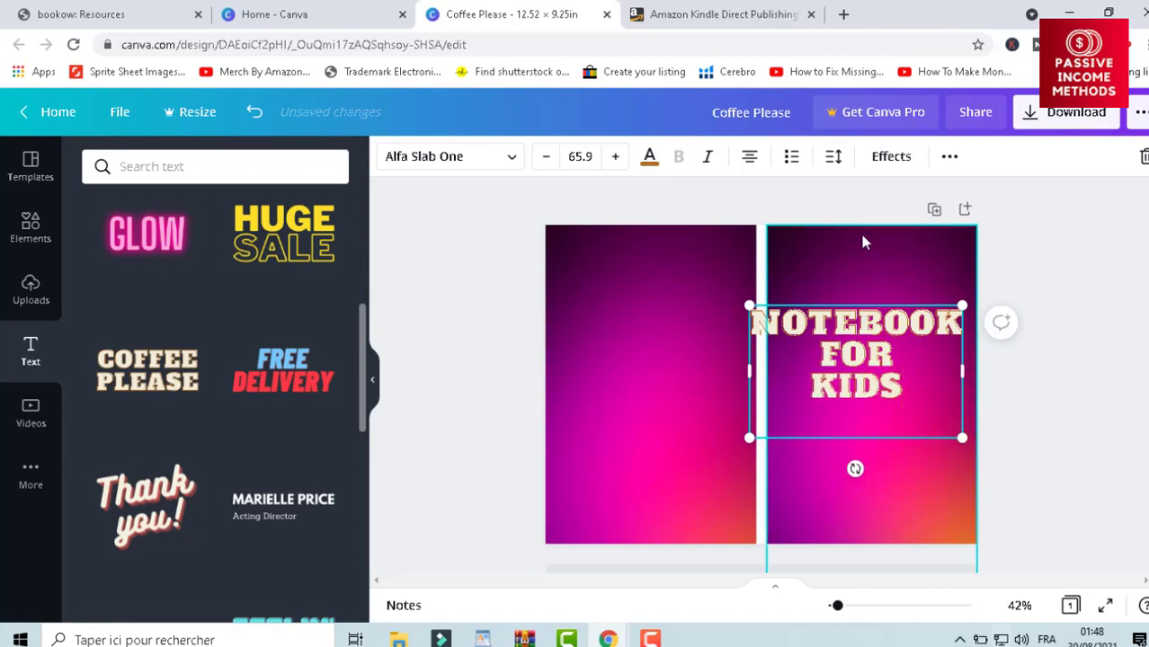
- Reduce the title to a font size of about 47.9 and center it in the upper part of the front cover
{"action": "left_click_drag", "start_coordinate": [963, 306], "coordinate": [904, 342]}
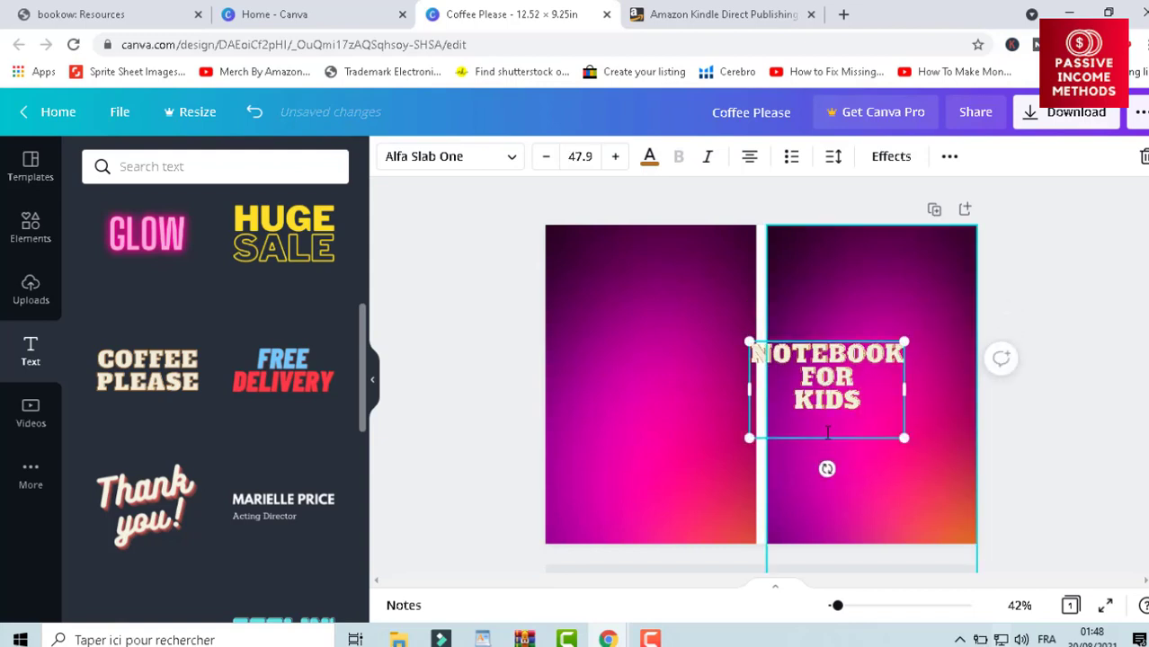
{"action": "left_click", "coordinate": [880, 475]}
{"action": "left_click", "coordinate": [836, 402]}
{"action": "left_click_drag", "start_coordinate": [835, 402], "coordinate": [881, 354]}
{"action": "left_click", "coordinate": [1059, 351]}
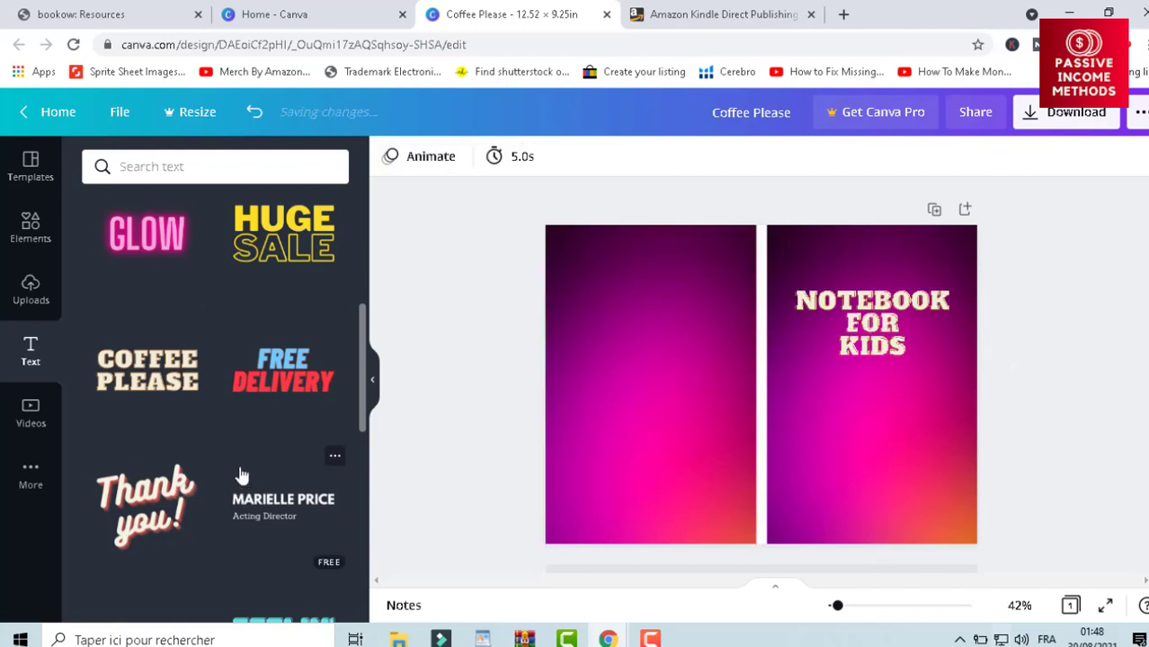
- Add the rounded square outline from the Lines & Shapes collection and recolor it with the off-white document color
{"action": "left_click", "coordinate": [30, 255]}
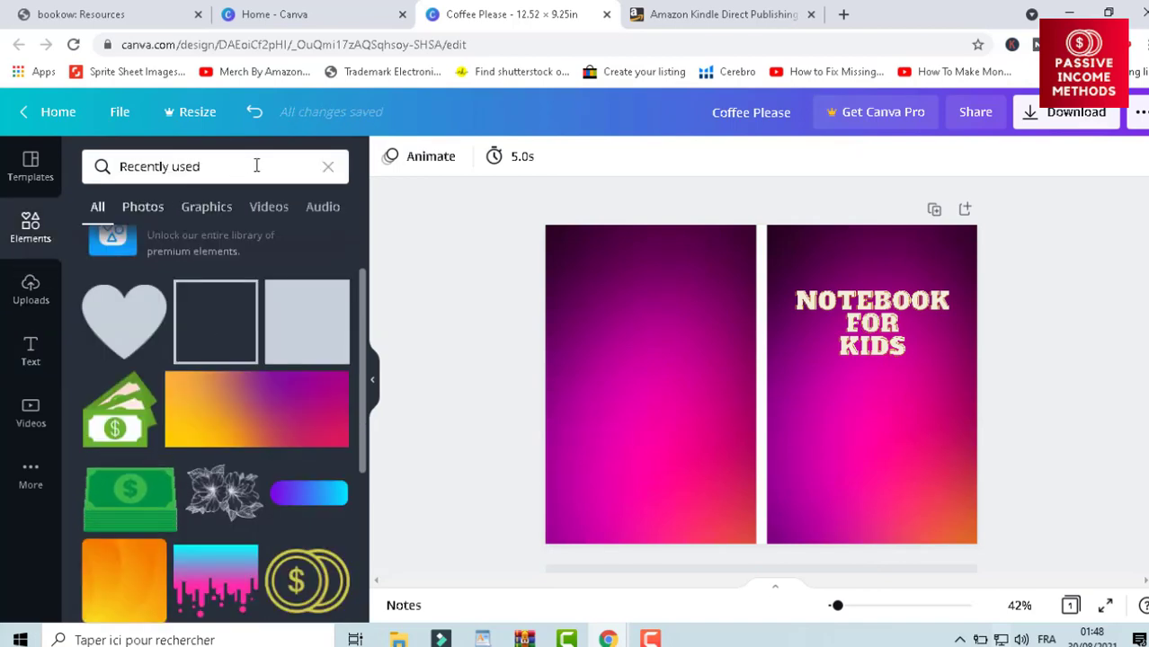
{"action": "left_click", "coordinate": [327, 166]}
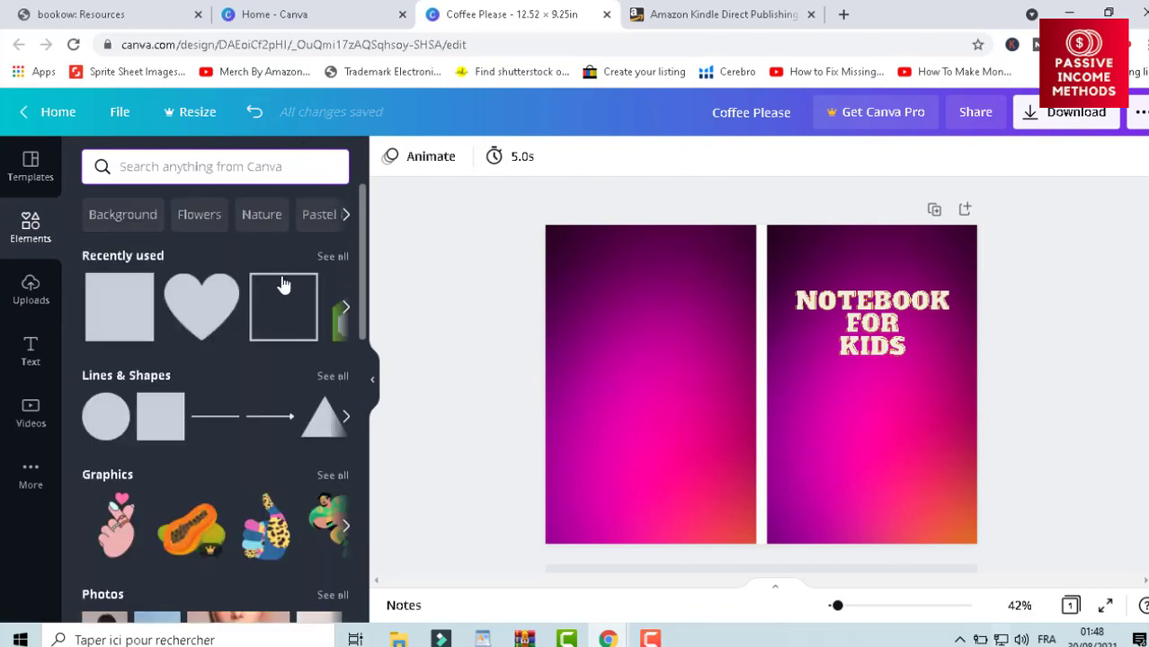
{"action": "left_click", "coordinate": [332, 377]}
{"action": "scroll", "coordinate": [276, 407], "scroll_direction": "down", "scroll_amount": 1}
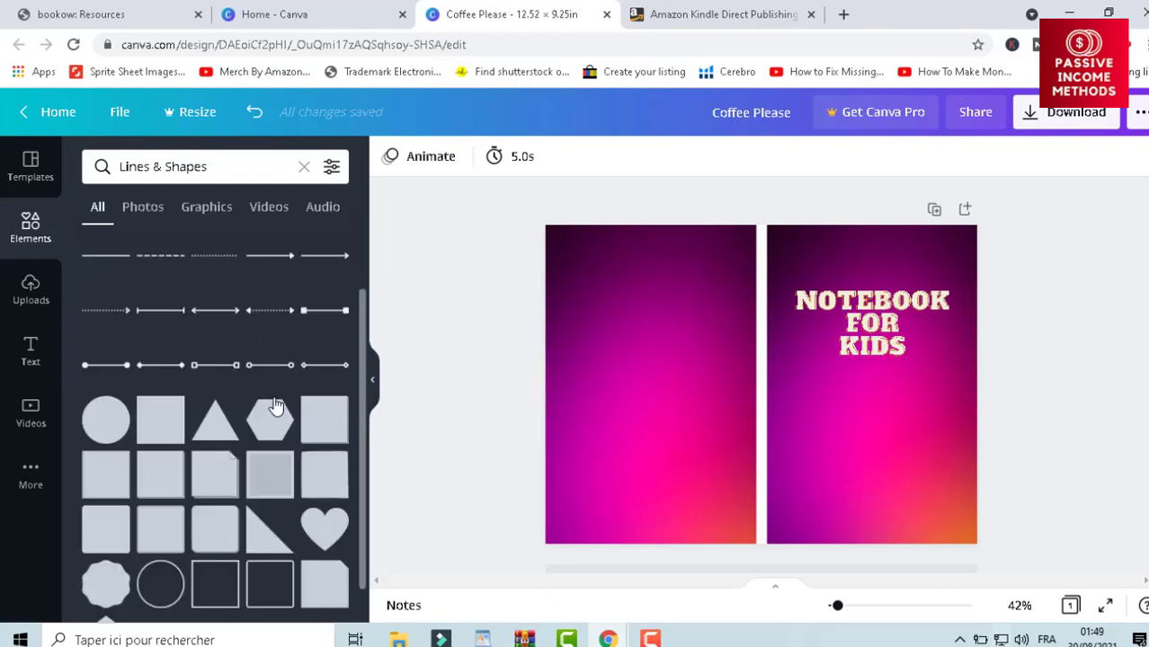
{"action": "scroll", "coordinate": [277, 406], "scroll_direction": "down", "scroll_amount": 4}
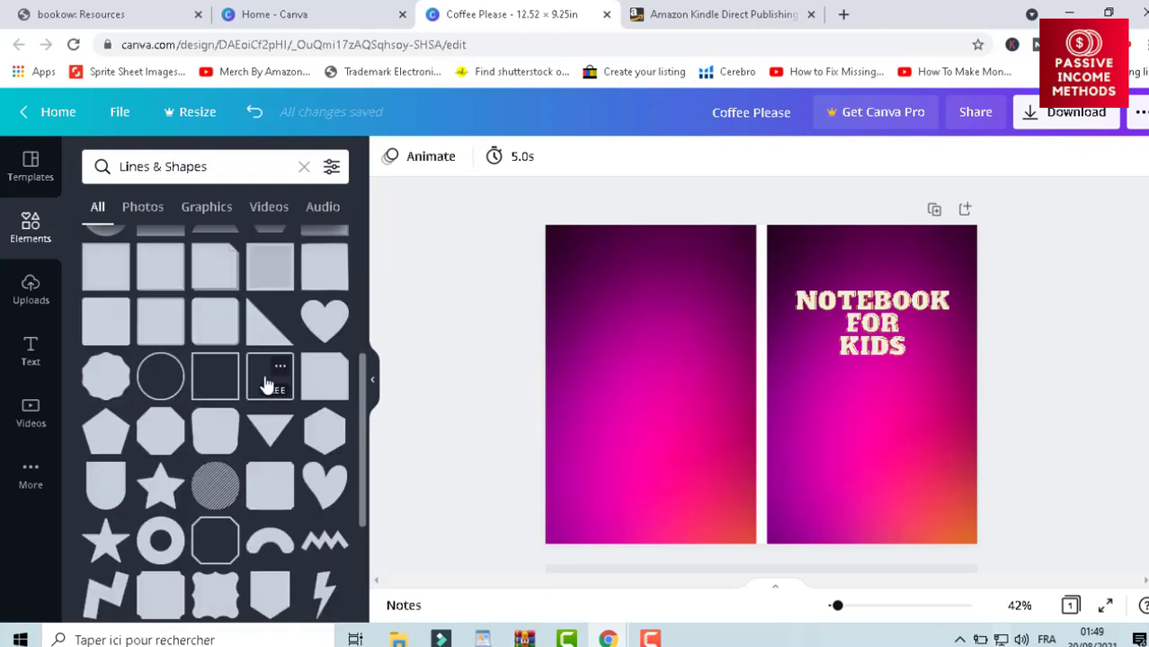
{"action": "left_click", "coordinate": [266, 385]}
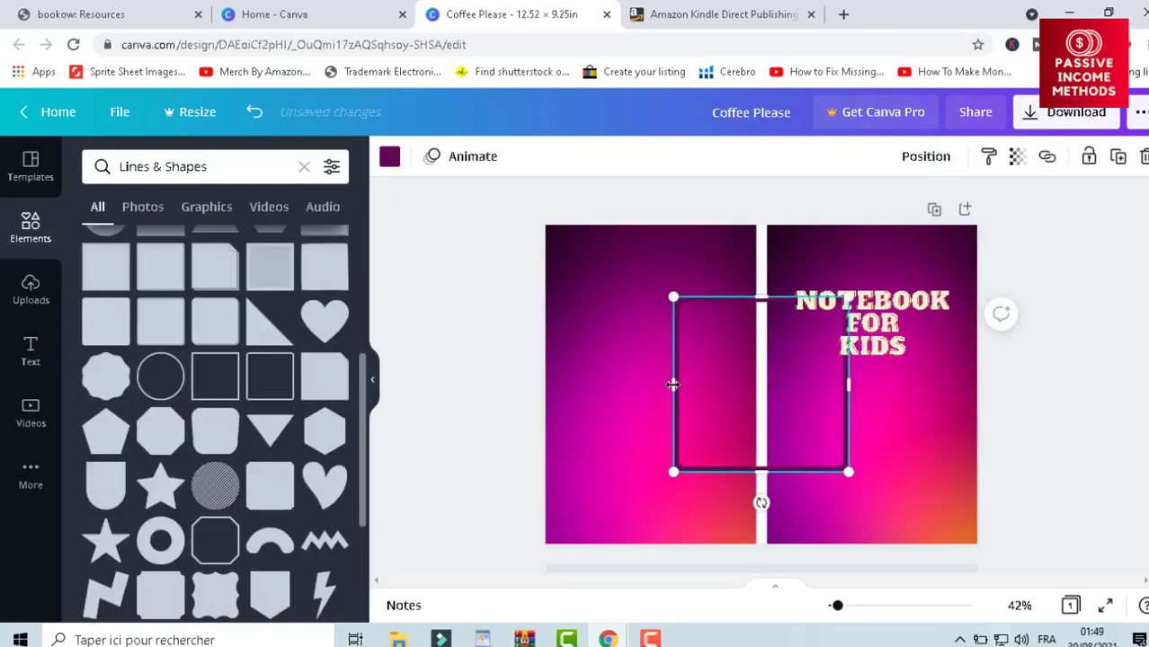
{"action": "left_click", "coordinate": [390, 156]}
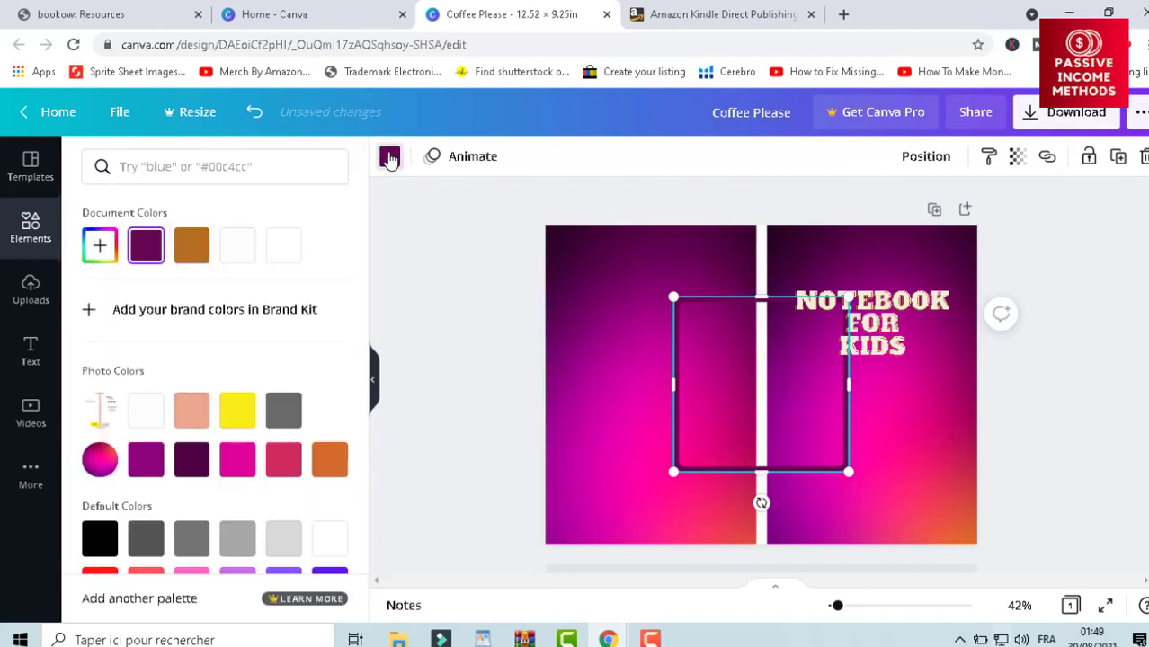
{"action": "left_click", "coordinate": [240, 245]}
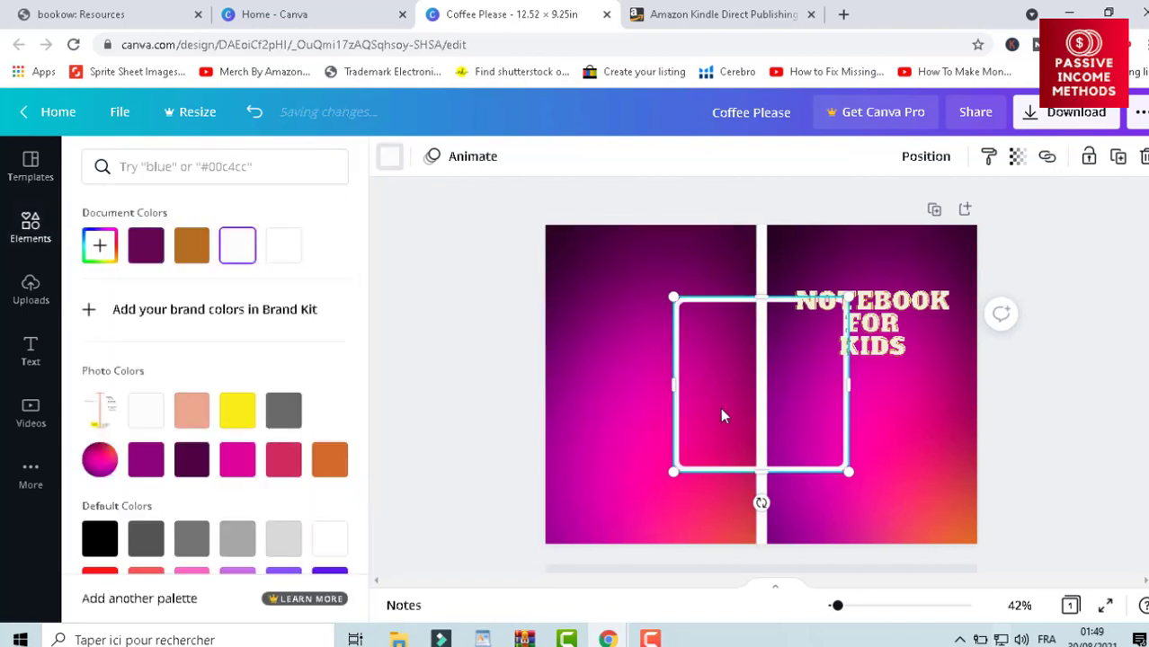
- Move the white outline onto the front cover and reduce its height so it frames the "NOTEBOOK FOR KIDS" title
{"action": "left_click_drag", "start_coordinate": [744, 409], "coordinate": [803, 362]}
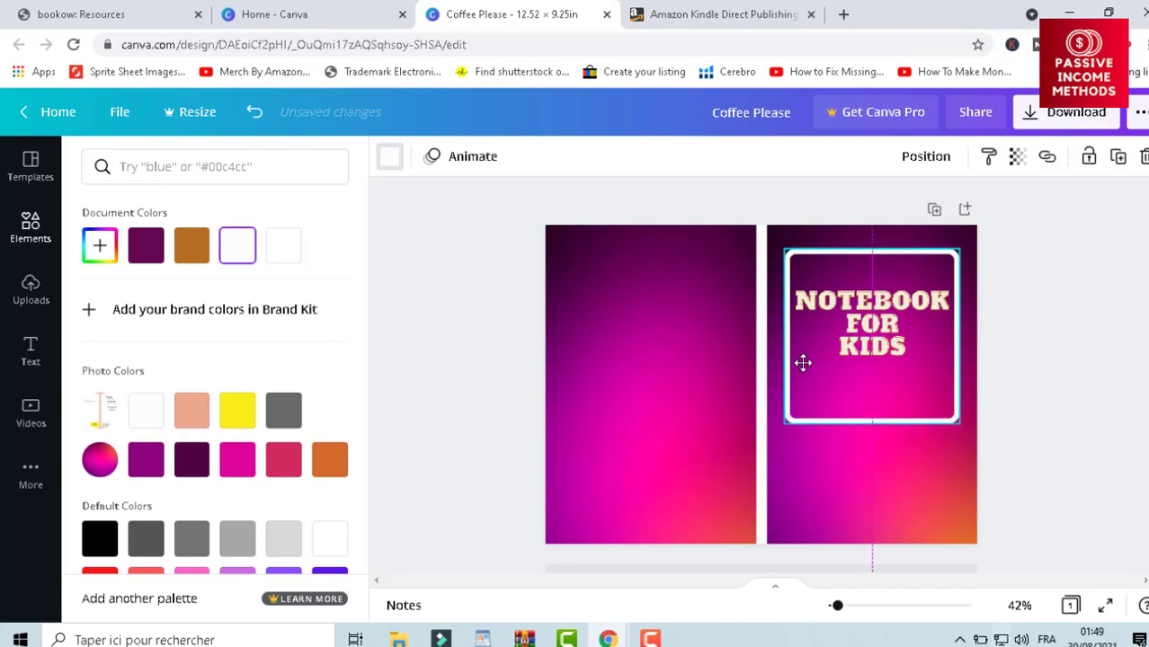
{"action": "left_click_drag", "start_coordinate": [872, 430], "coordinate": [872, 370]}
{"action": "left_click_drag", "start_coordinate": [873, 255], "coordinate": [874, 280]}
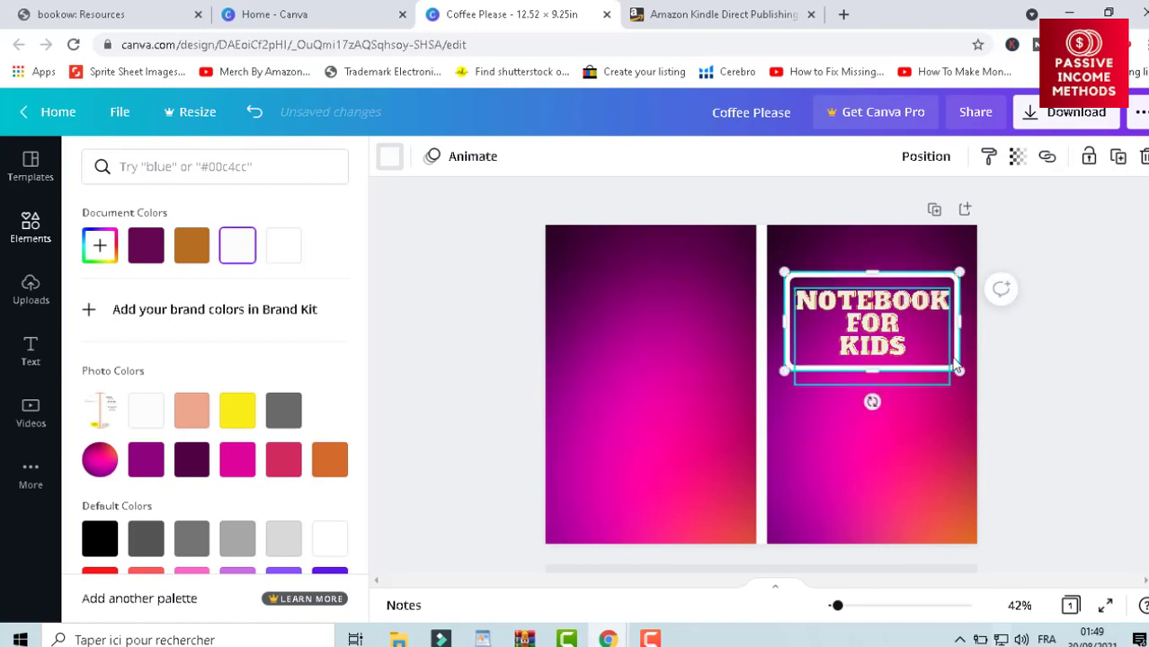
{"action": "left_click", "coordinate": [1052, 340]}
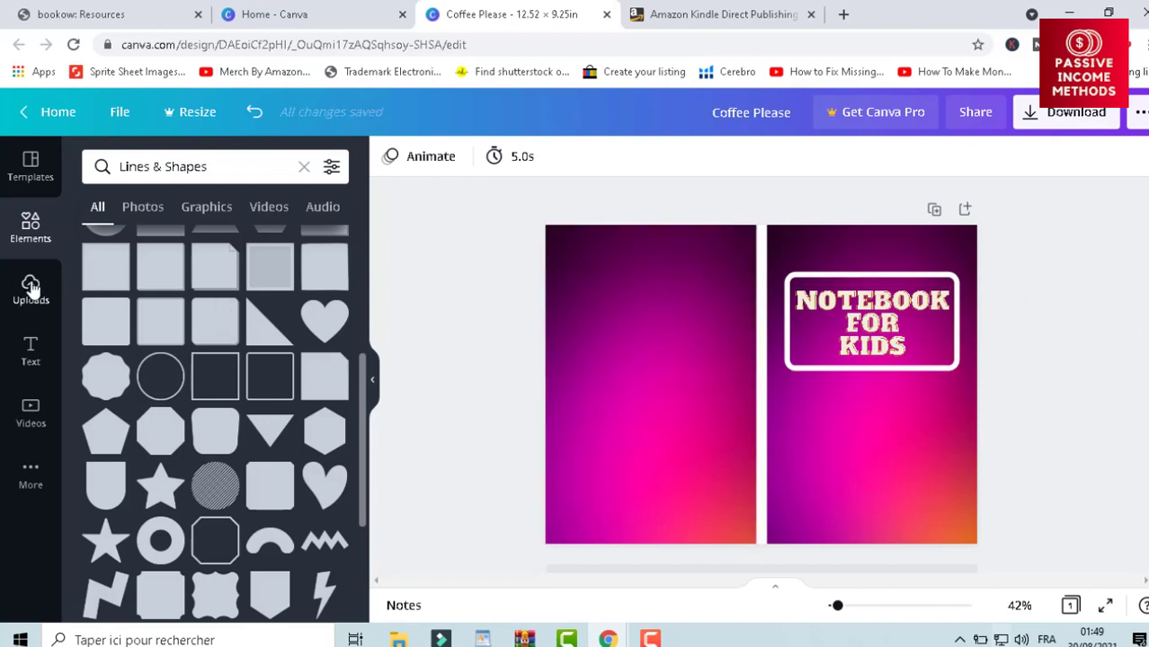
- Search the elements for "FLOWER" and place the large single-bloom line drawing, enlarged, below the title frame on the front cover
{"action": "left_click", "coordinate": [304, 168]}
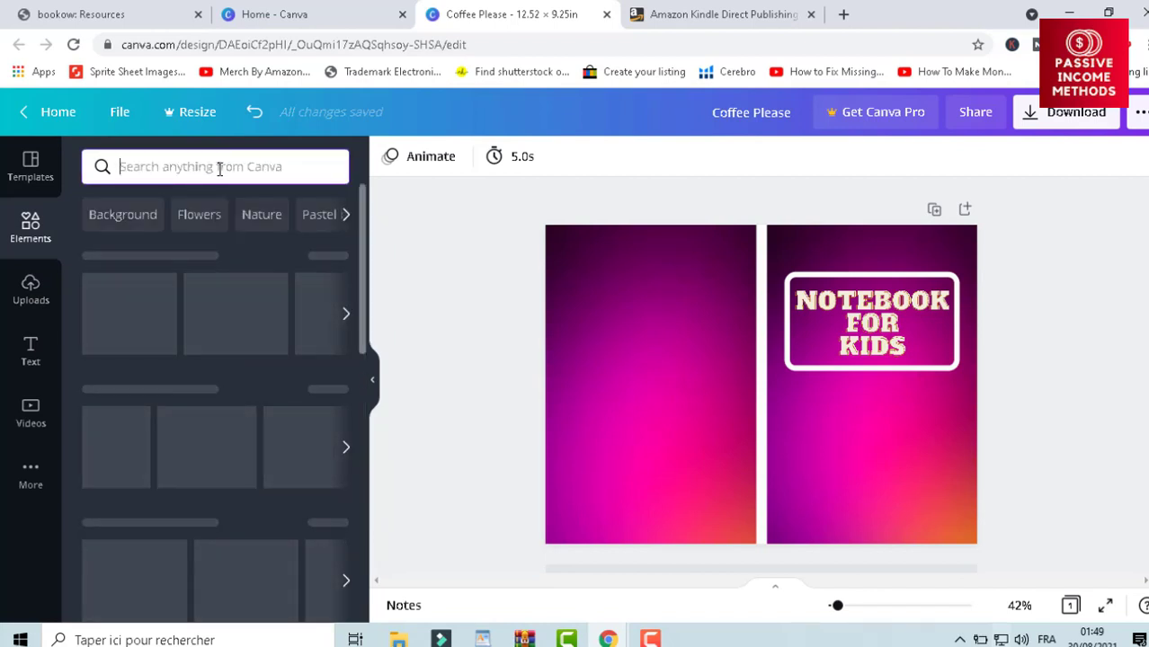
{"action": "type", "text": "FLO"}
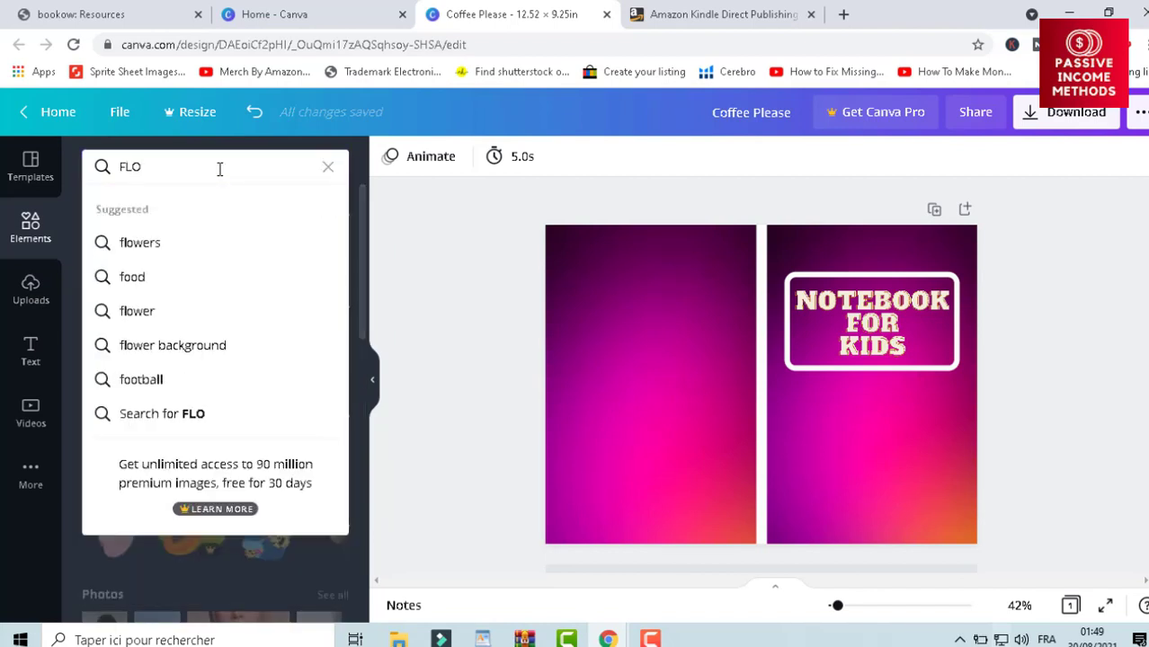
{"action": "type", "text": "W"}
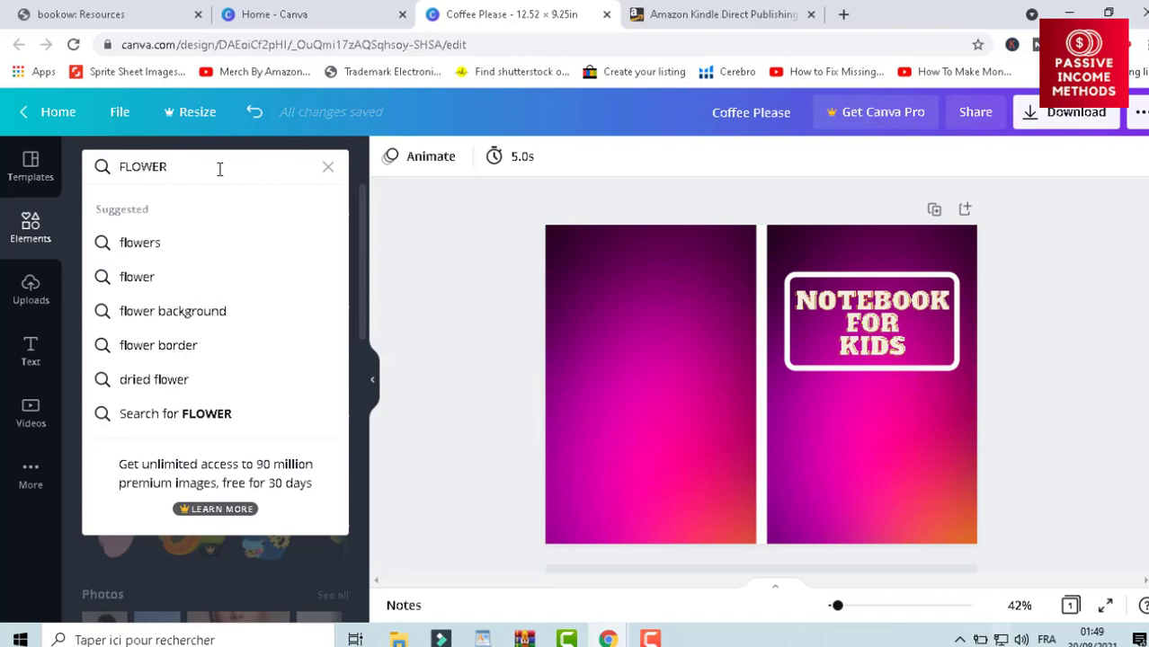
{"action": "type", "text": "ER"}
{"action": "key", "text": "Return"}
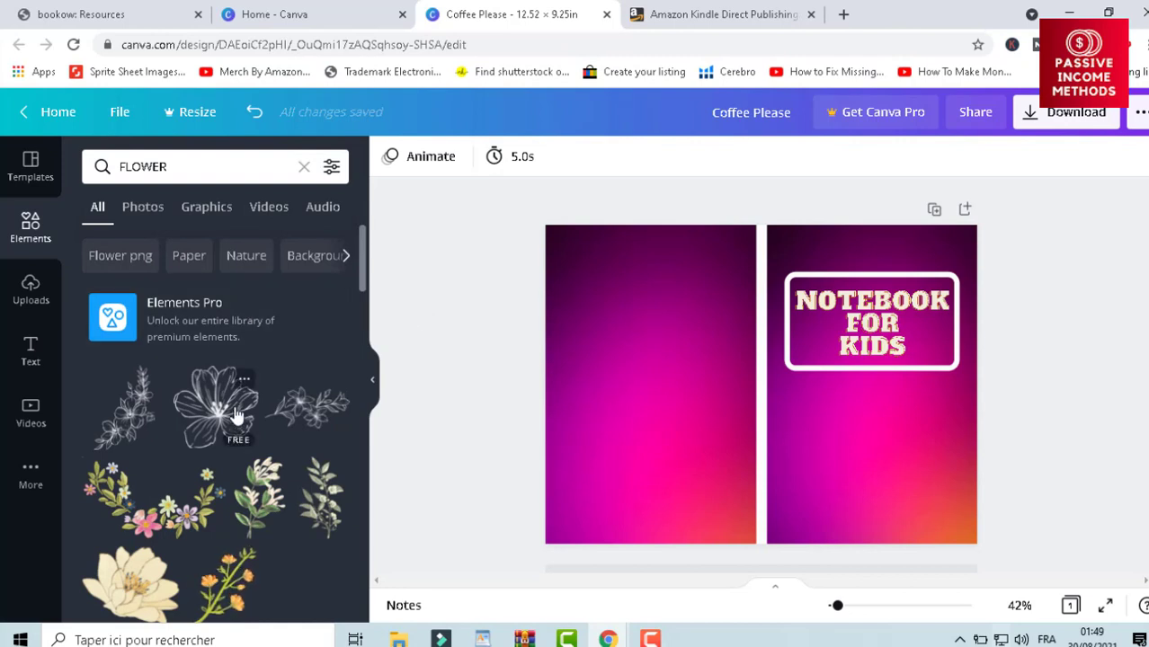
{"action": "left_click_drag", "start_coordinate": [235, 413], "coordinate": [852, 439]}
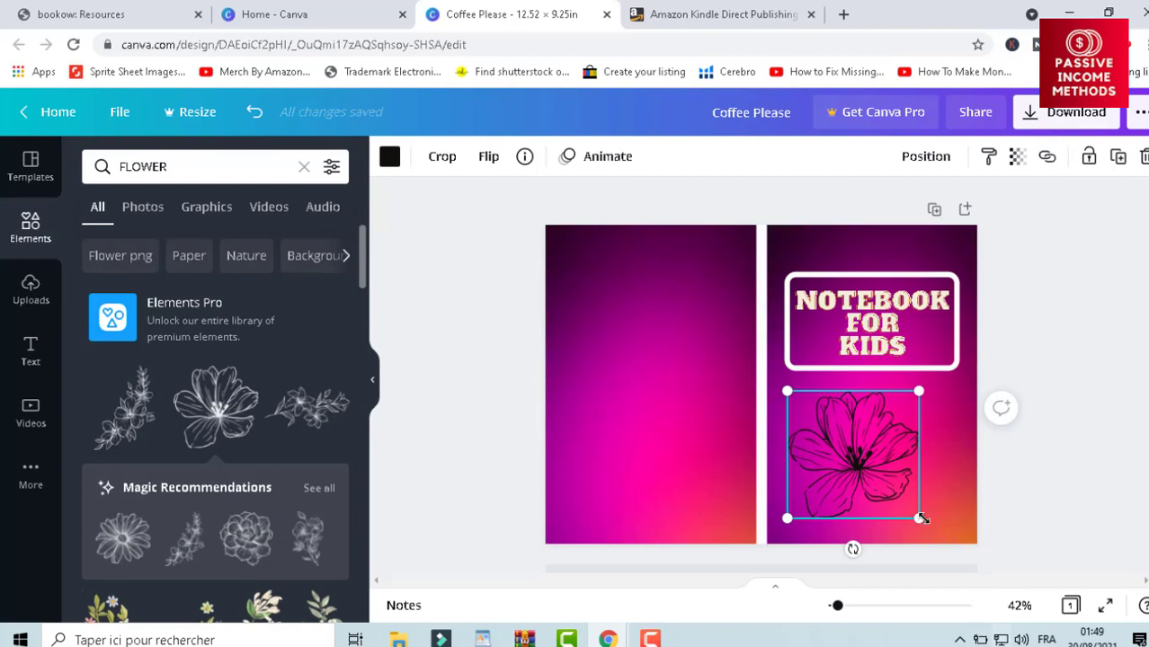
{"action": "left_click_drag", "start_coordinate": [919, 518], "coordinate": [945, 544]}
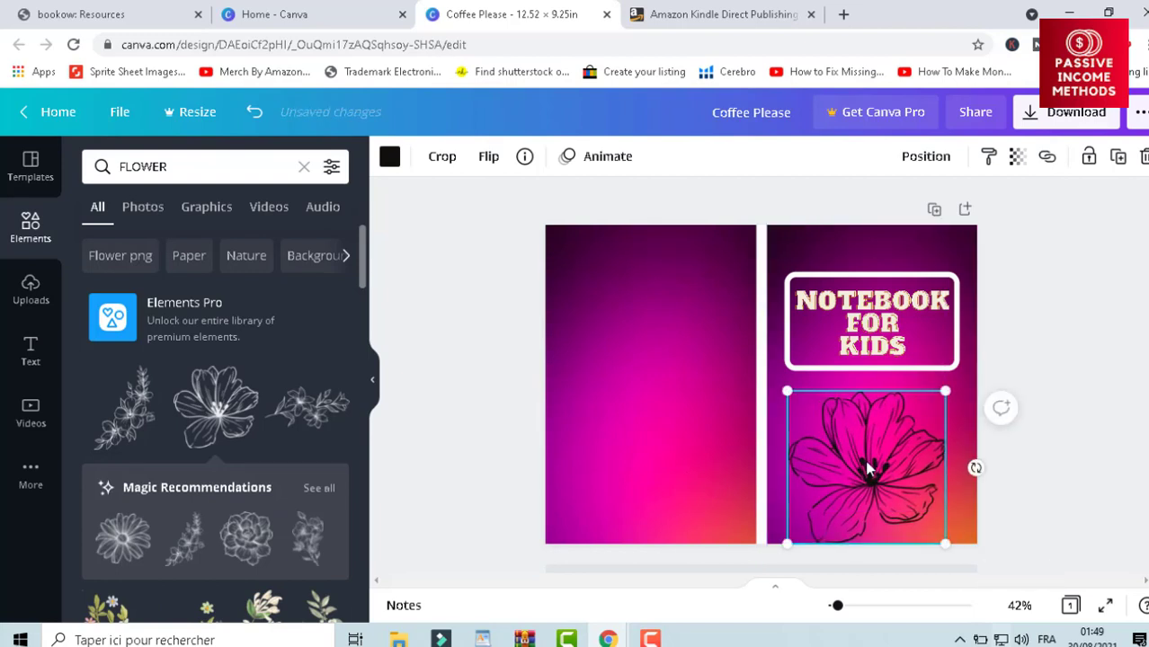
{"action": "left_click_drag", "start_coordinate": [868, 468], "coordinate": [881, 462]}
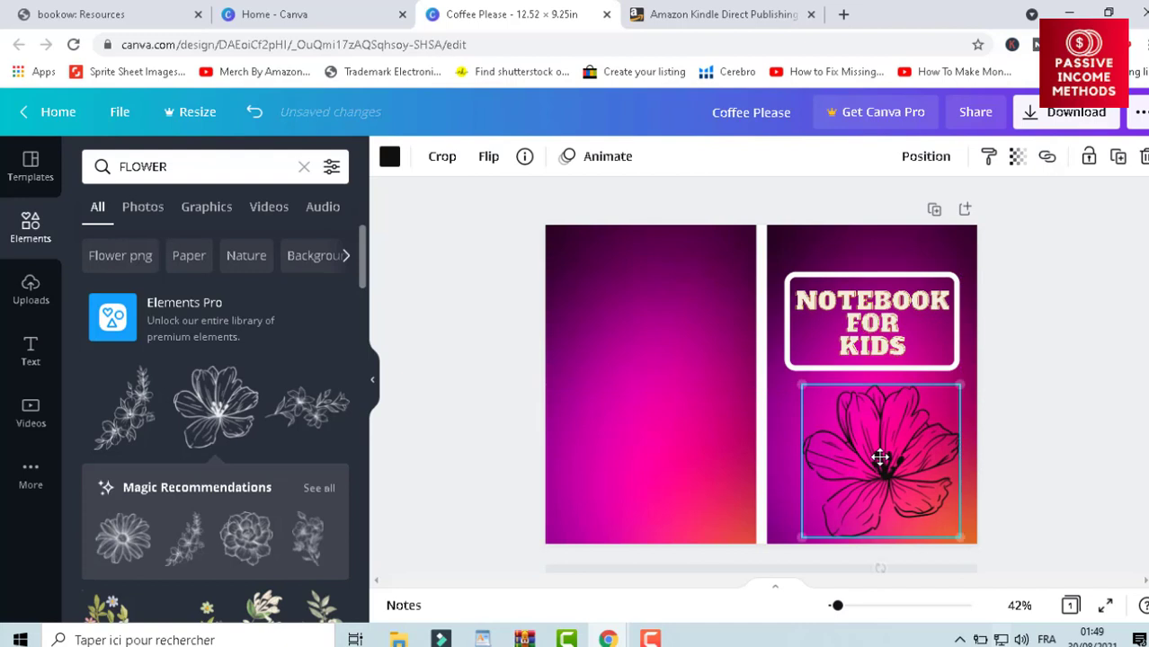
- Recolor the front cover's flower with the off-white document color and make it partly transparent
{"action": "left_click", "coordinate": [391, 161]}
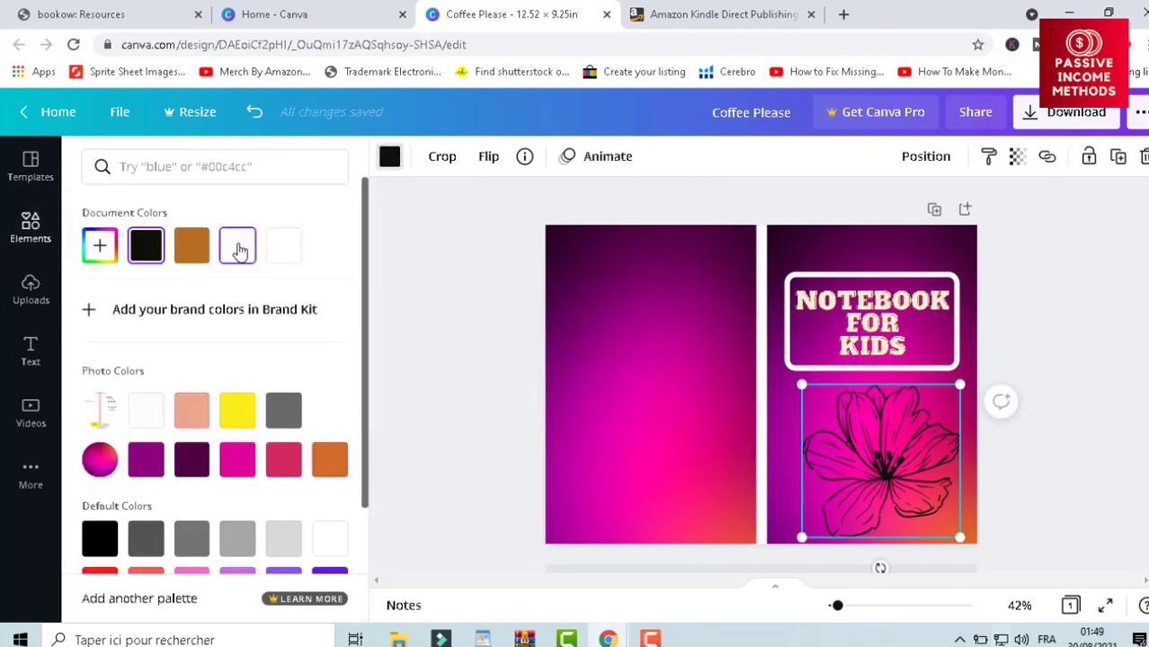
{"action": "left_click", "coordinate": [241, 250]}
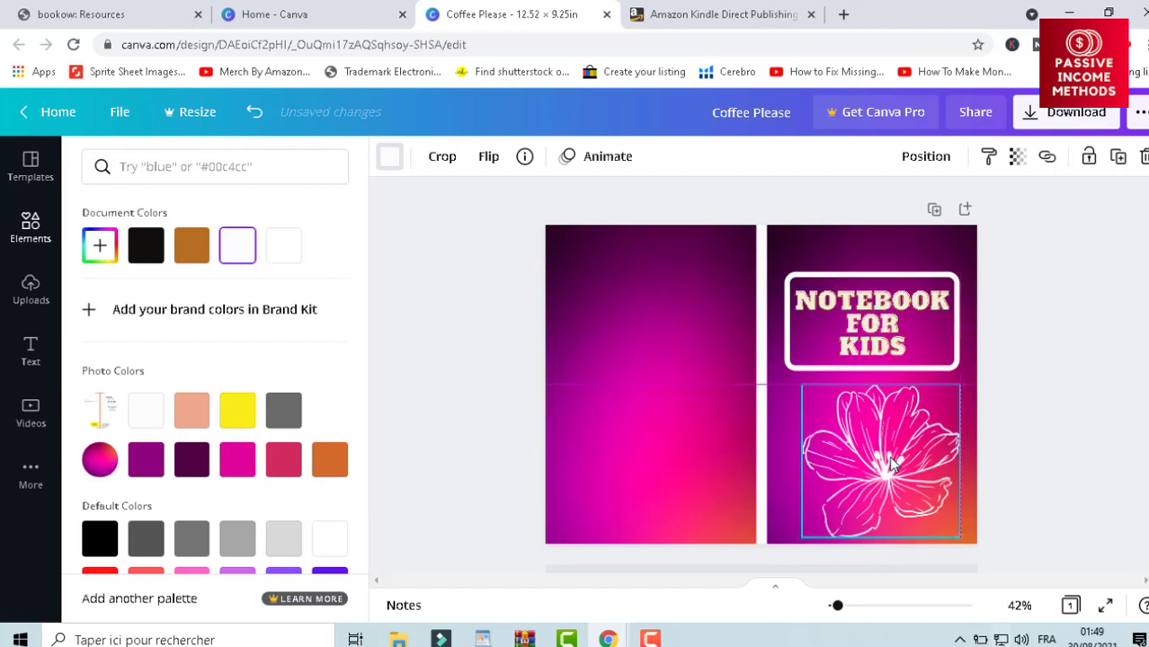
{"action": "left_click", "coordinate": [1017, 156]}
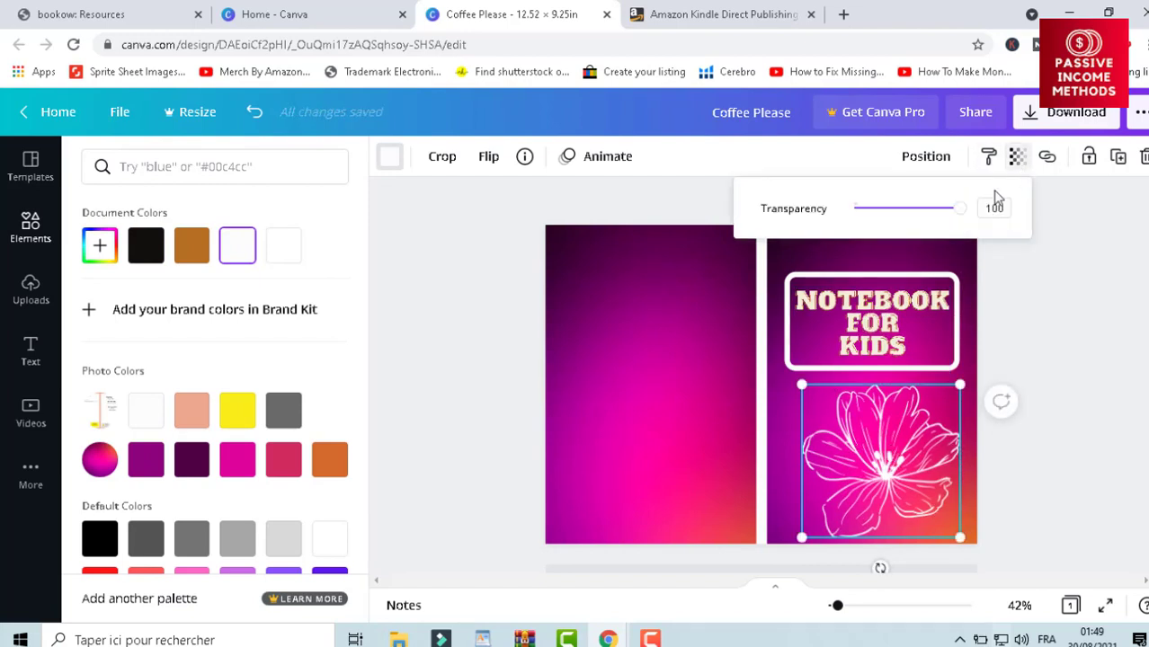
{"action": "left_click_drag", "start_coordinate": [952, 212], "coordinate": [920, 212]}
{"action": "key", "text": "Escape"}
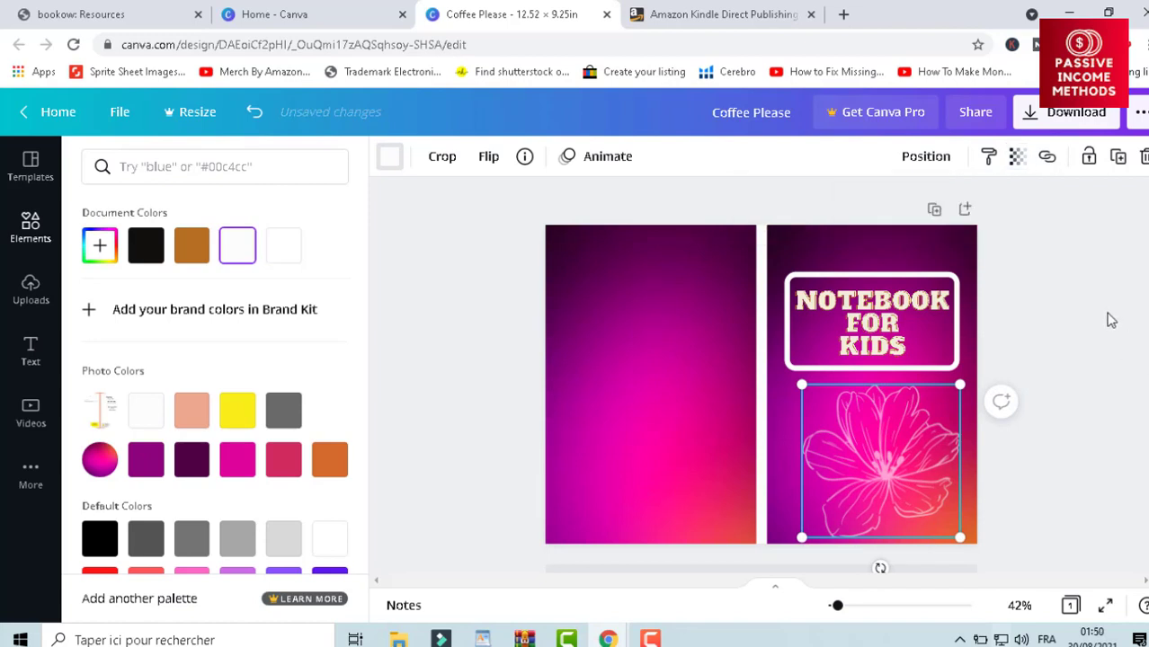
{"action": "key", "text": "Escape"}
- Add the same flower drawing to the back cover, enlarge it to about 5.4 x 5.2 inches and center it across the panel
{"action": "left_click_drag", "start_coordinate": [198, 423], "coordinate": [615, 392]}
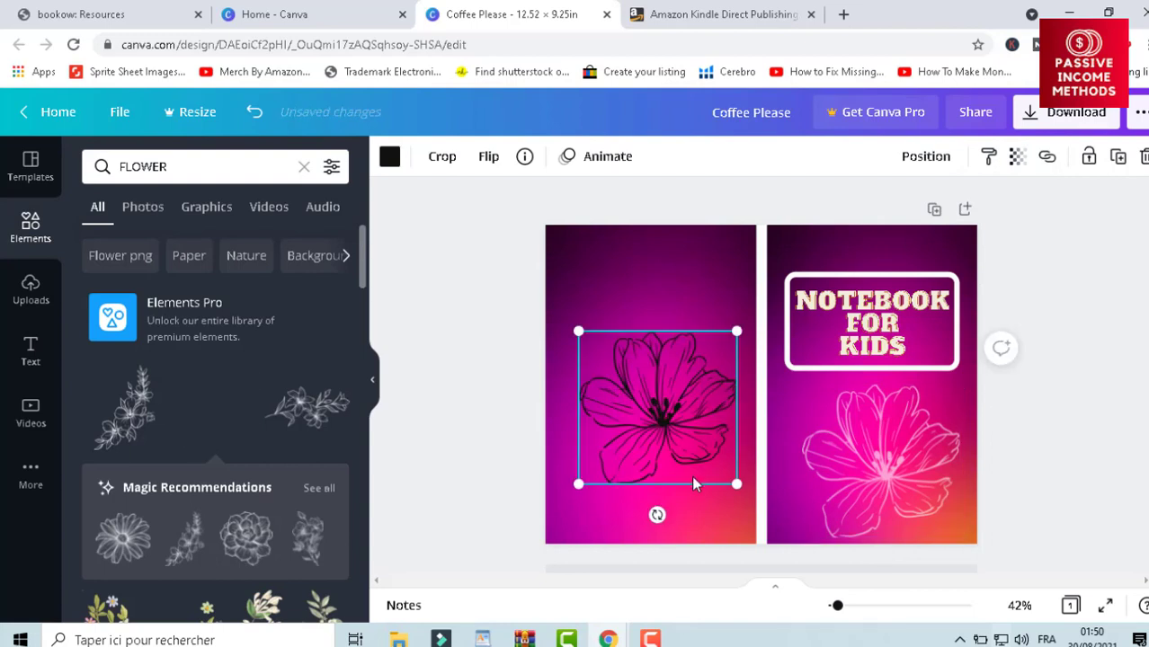
{"action": "left_click_drag", "start_coordinate": [725, 483], "coordinate": [756, 509]}
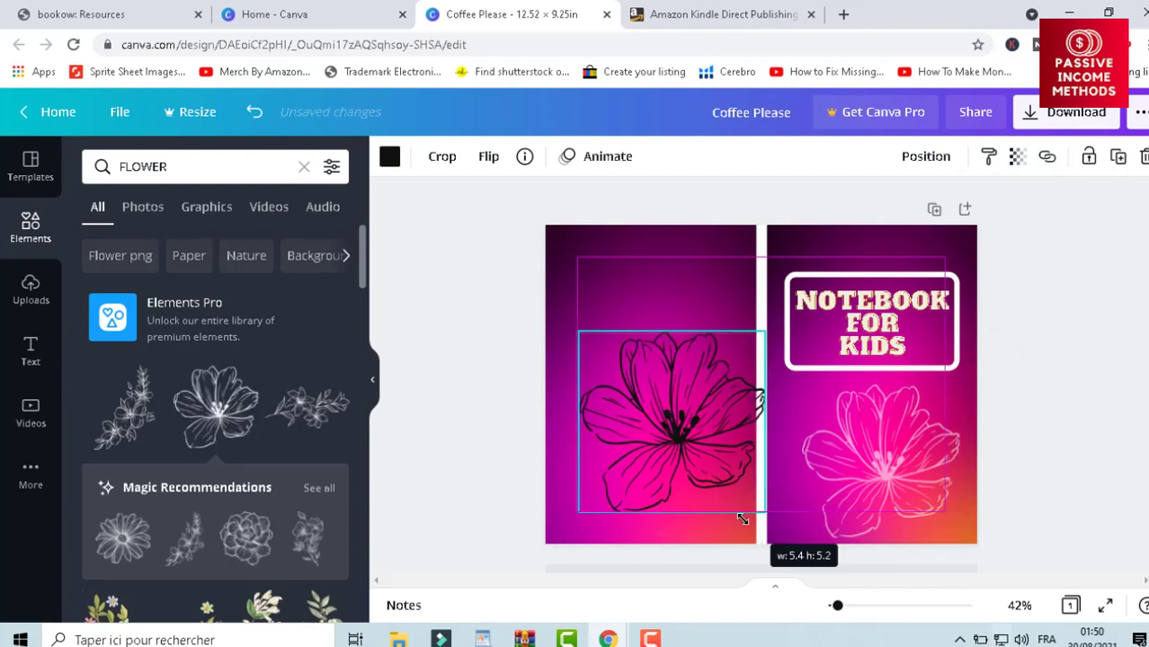
{"action": "left_click_drag", "start_coordinate": [688, 411], "coordinate": [677, 371]}
- Recolor the back cover's flower with the off-white document color
{"action": "left_click", "coordinate": [394, 157]}
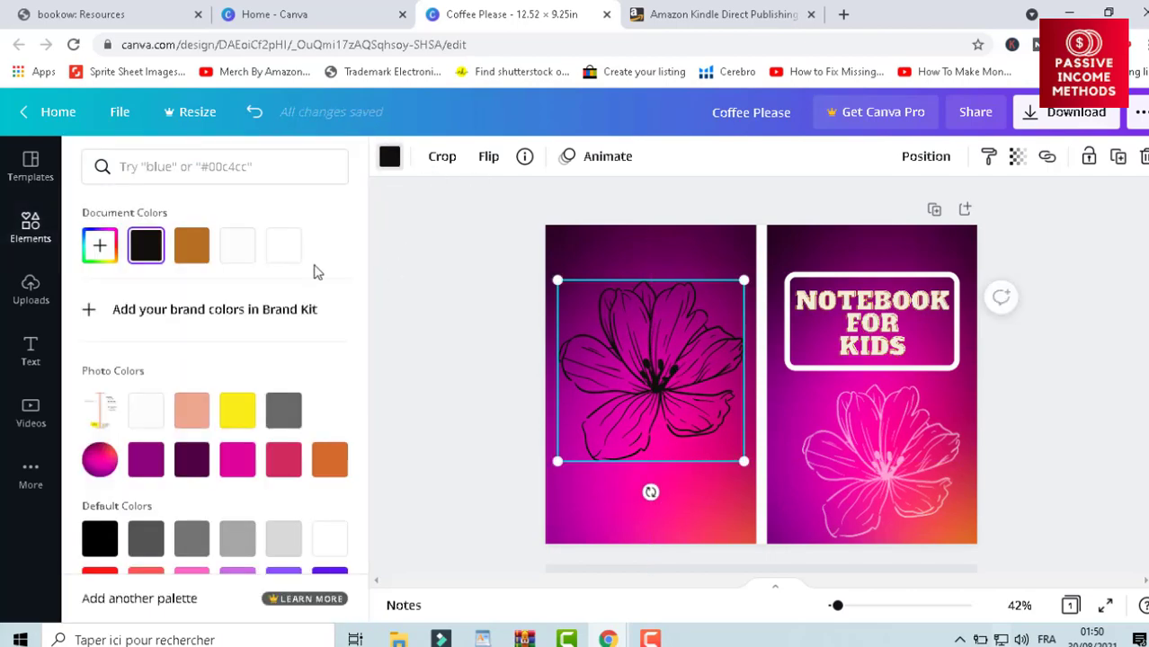
{"action": "left_click", "coordinate": [239, 246]}
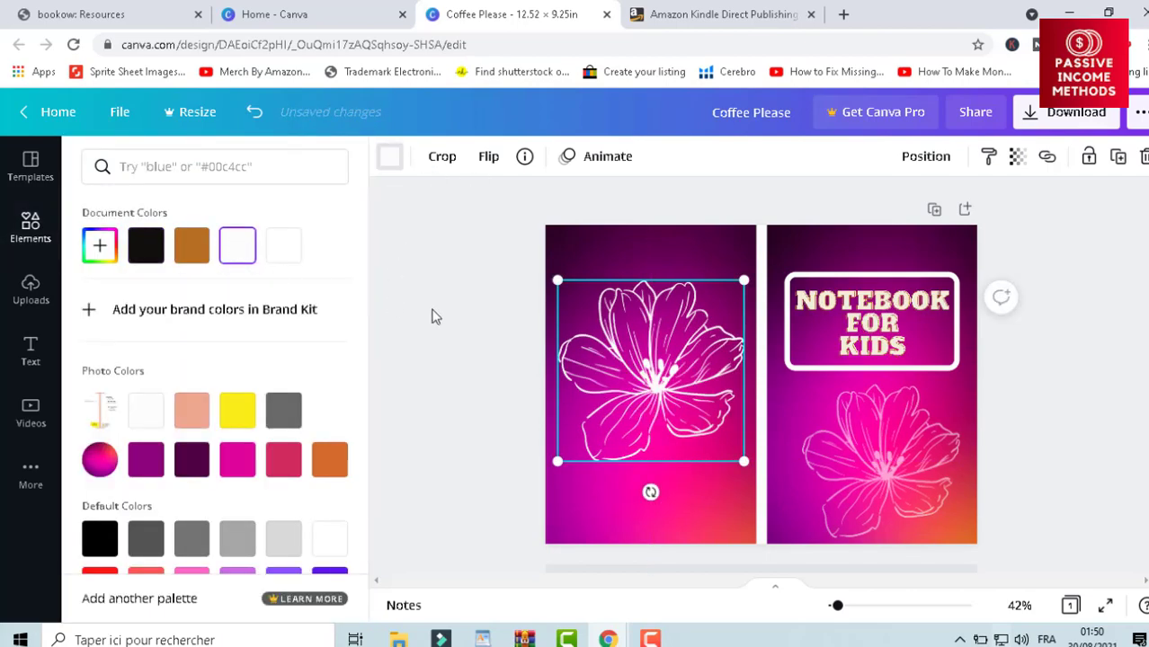
{"action": "left_click", "coordinate": [431, 316]}
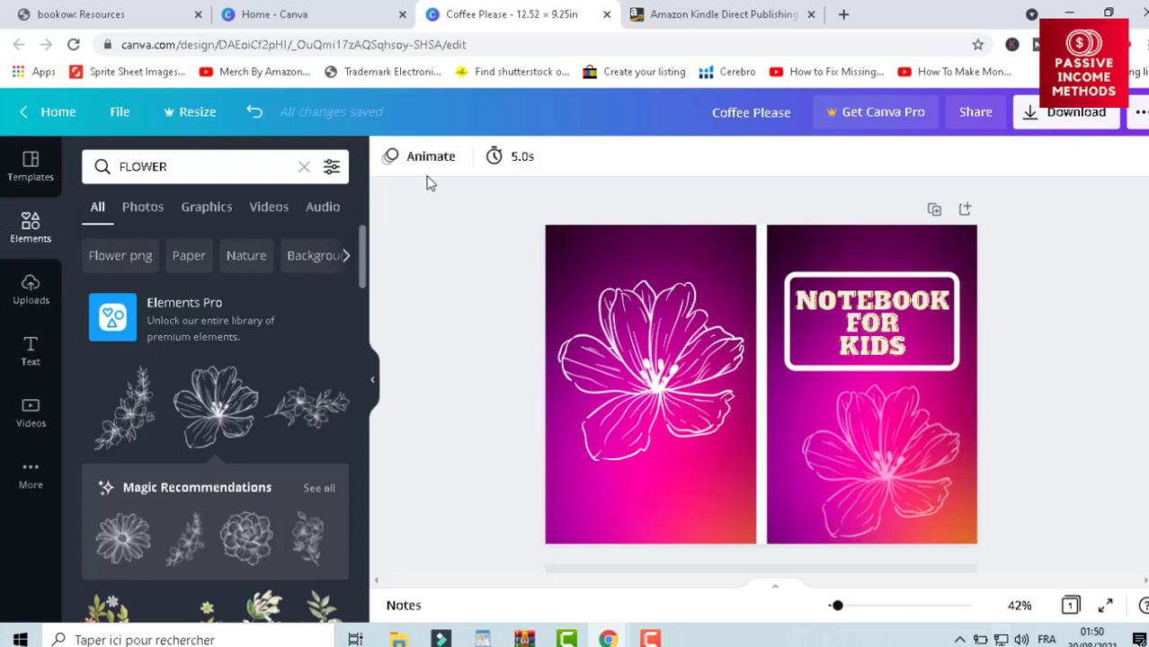
- Download the cover design as a PDF Print file
{"action": "left_click", "coordinate": [1059, 121]}
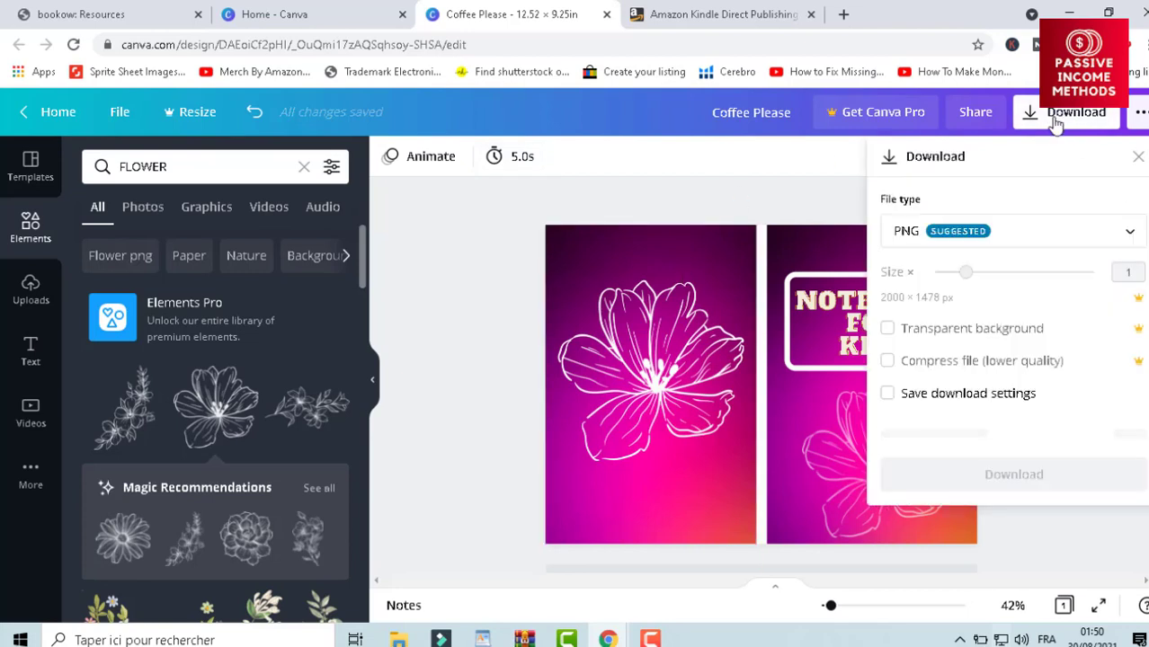
{"action": "left_click", "coordinate": [951, 236]}
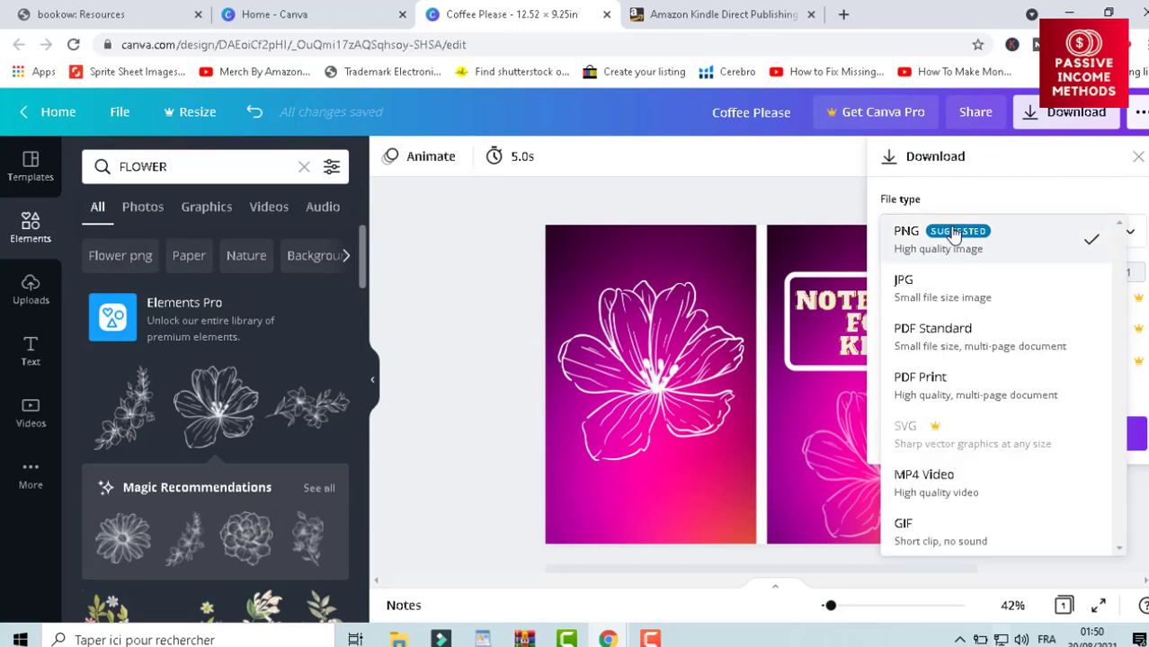
{"action": "left_click", "coordinate": [932, 384]}
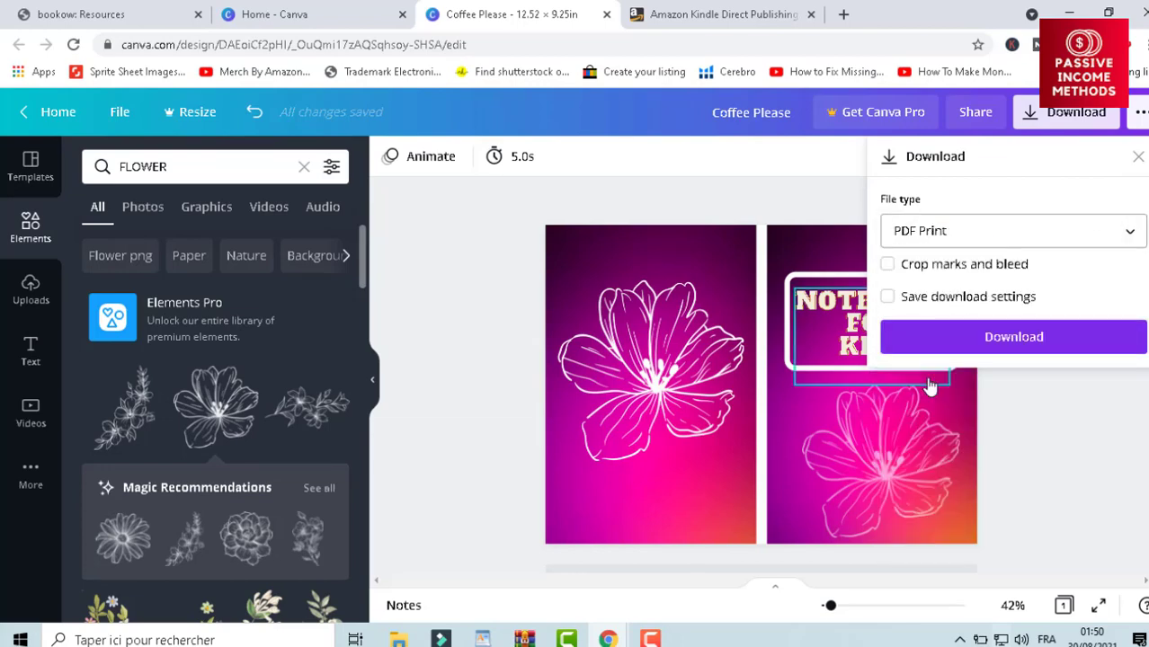
{"action": "left_click", "coordinate": [1005, 334]}
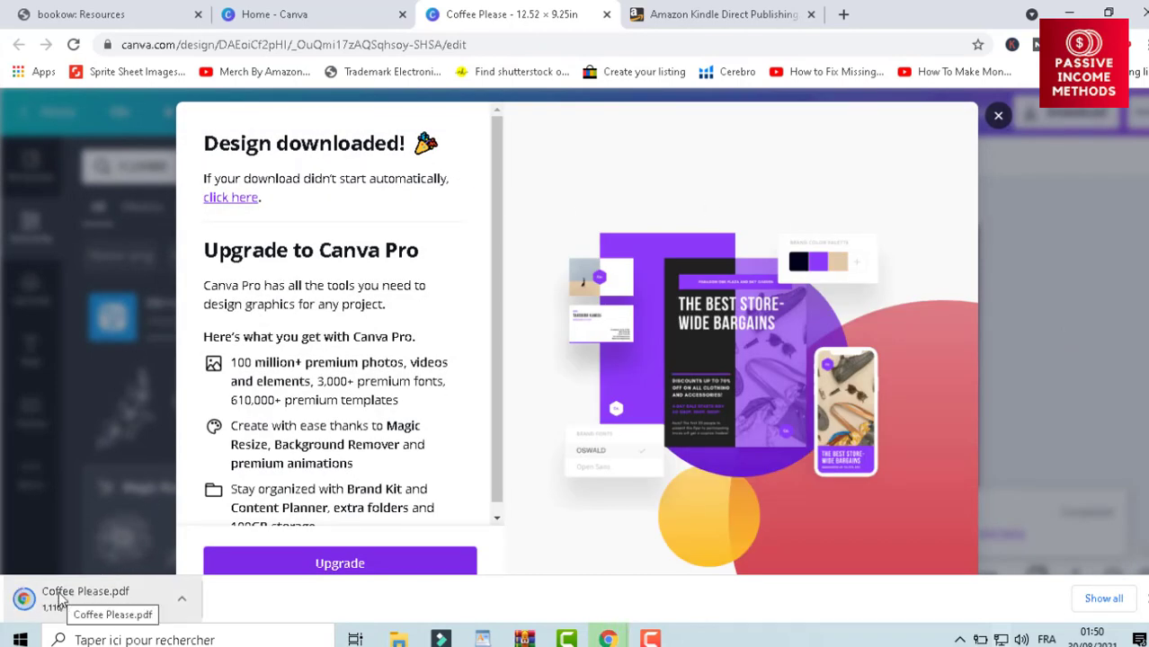
- Open the downloaded Coffee Please PDF from its folder and view the whole cover at 50% zoom
{"action": "left_click", "coordinate": [182, 599]}
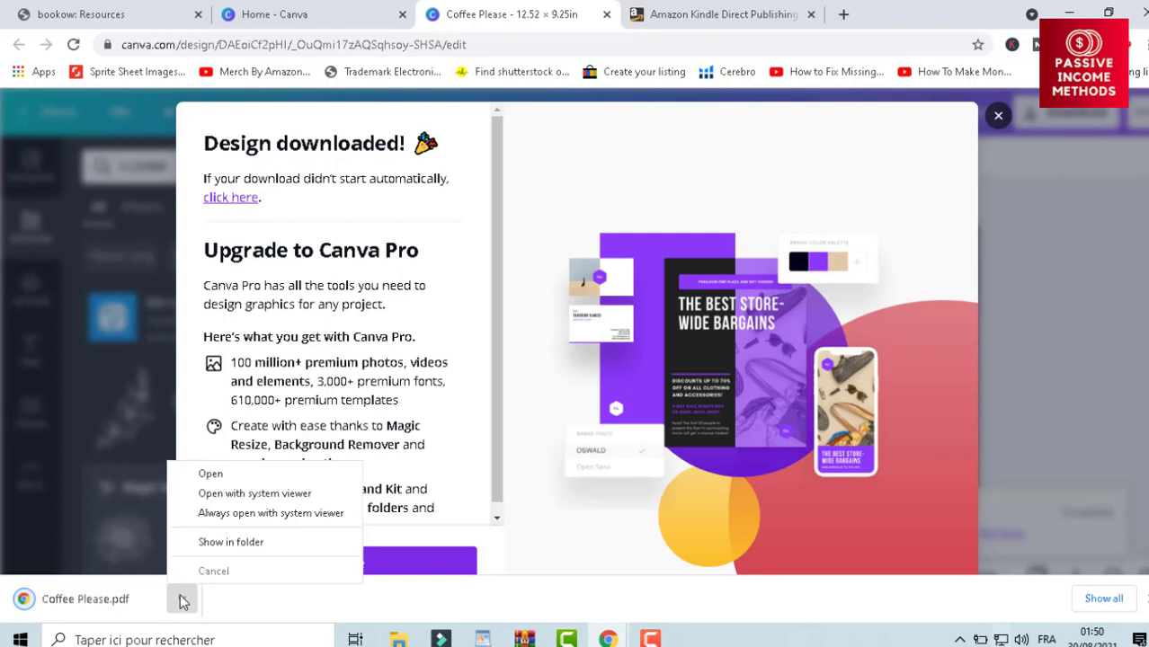
{"action": "left_click", "coordinate": [222, 544]}
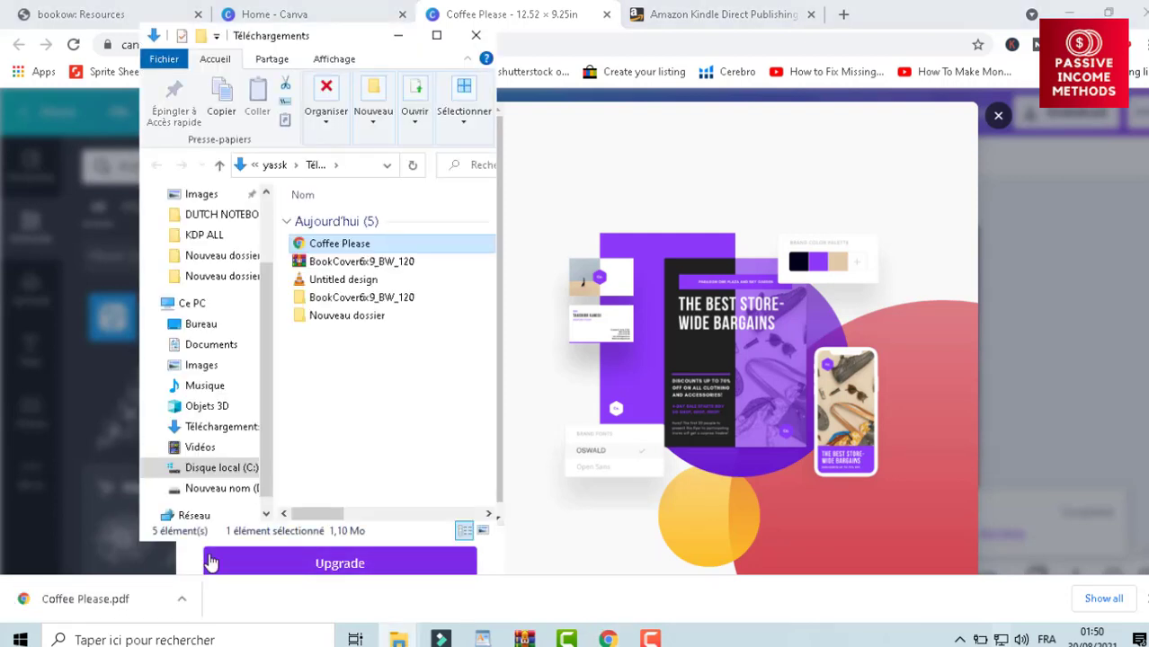
{"action": "double_click", "coordinate": [328, 249]}
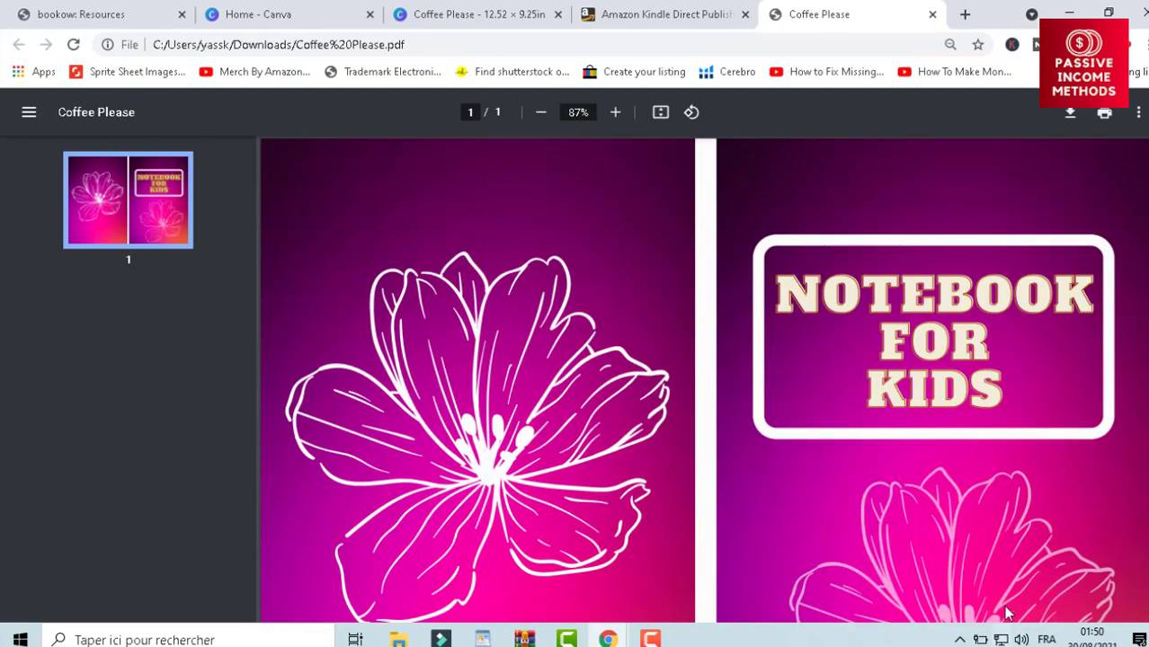
{"action": "left_click", "coordinate": [542, 113]}
{"action": "left_click", "coordinate": [542, 114]}
{"action": "left_click", "coordinate": [543, 113]}
{"action": "left_click", "coordinate": [542, 113]}
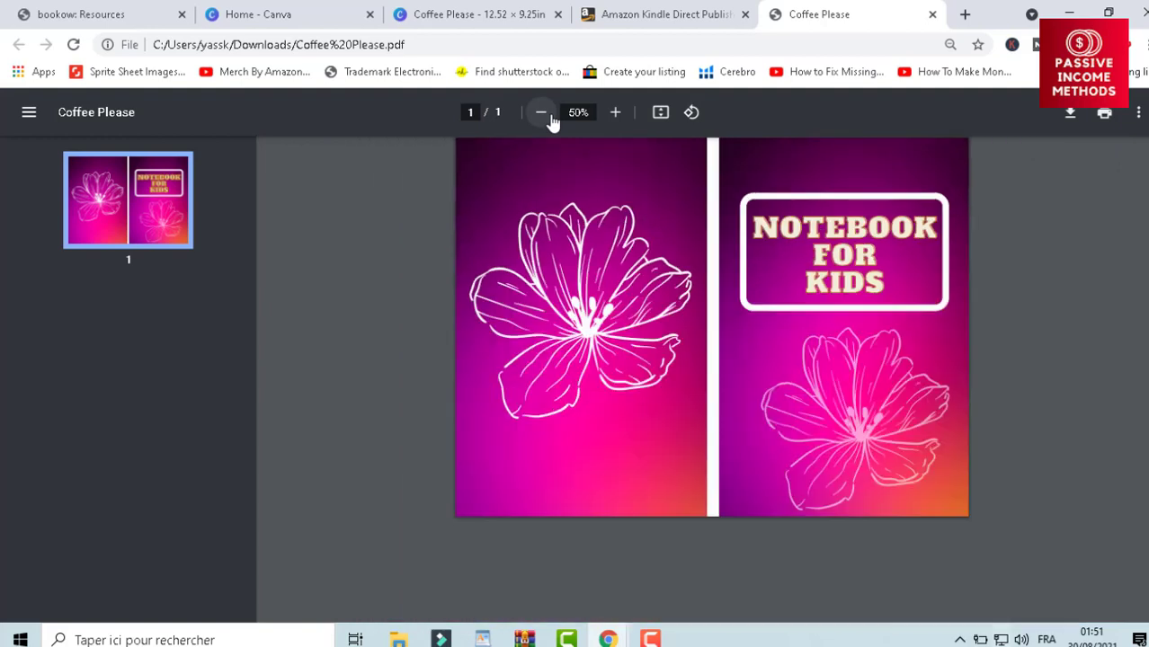